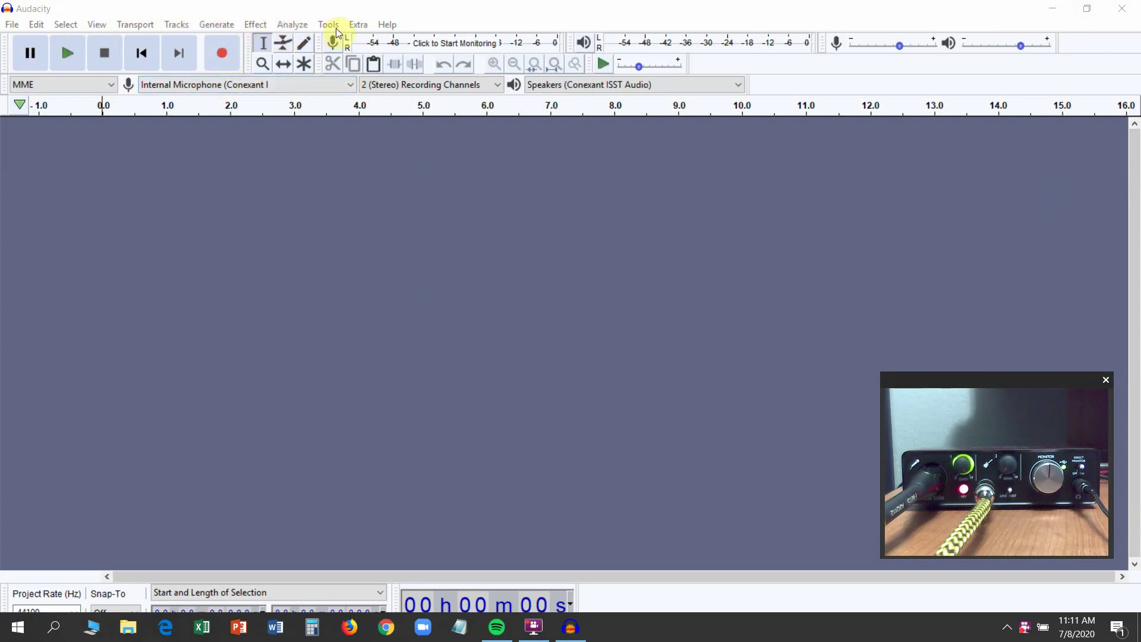
Step: Check the installed version in the program's About information and close it
{"action": "left_click", "coordinate": [384, 24]}
{"action": "left_click", "coordinate": [413, 120]}
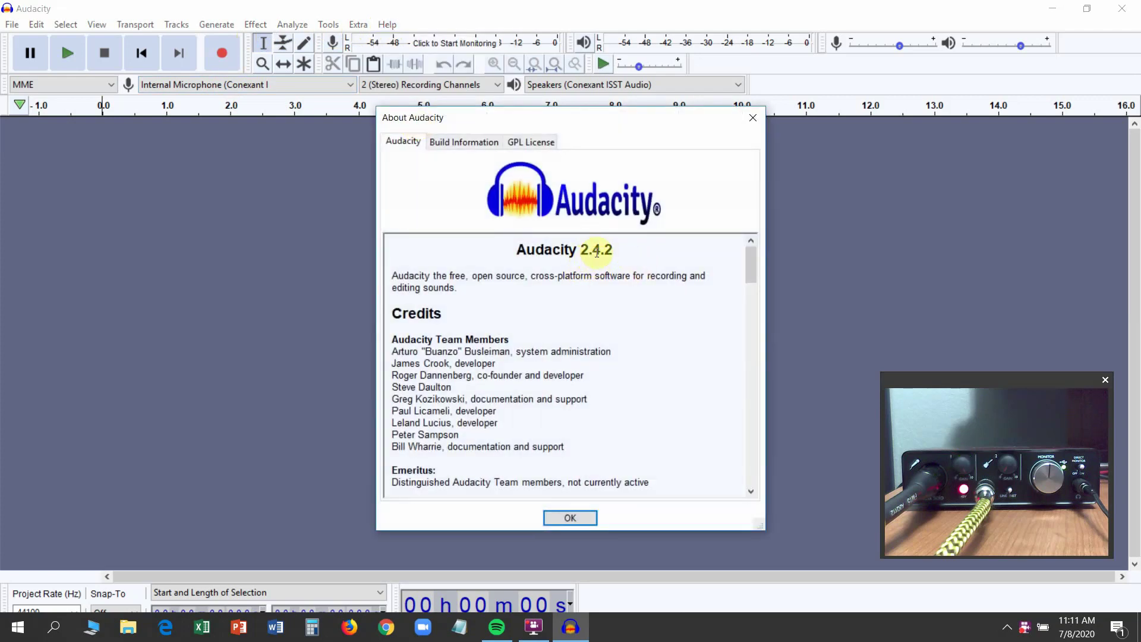
{"action": "left_click", "coordinate": [569, 518]}
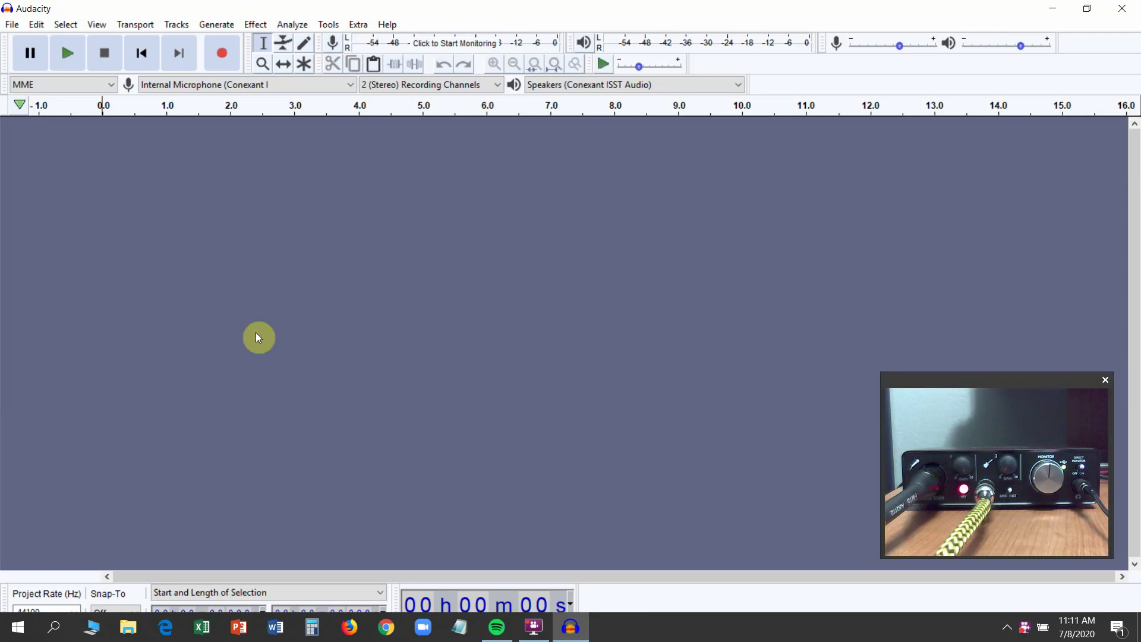
Step: Open the Devices preferences and set the playback device to Speakers (2- Scarlett Solo USB)
{"action": "left_click", "coordinate": [38, 25]}
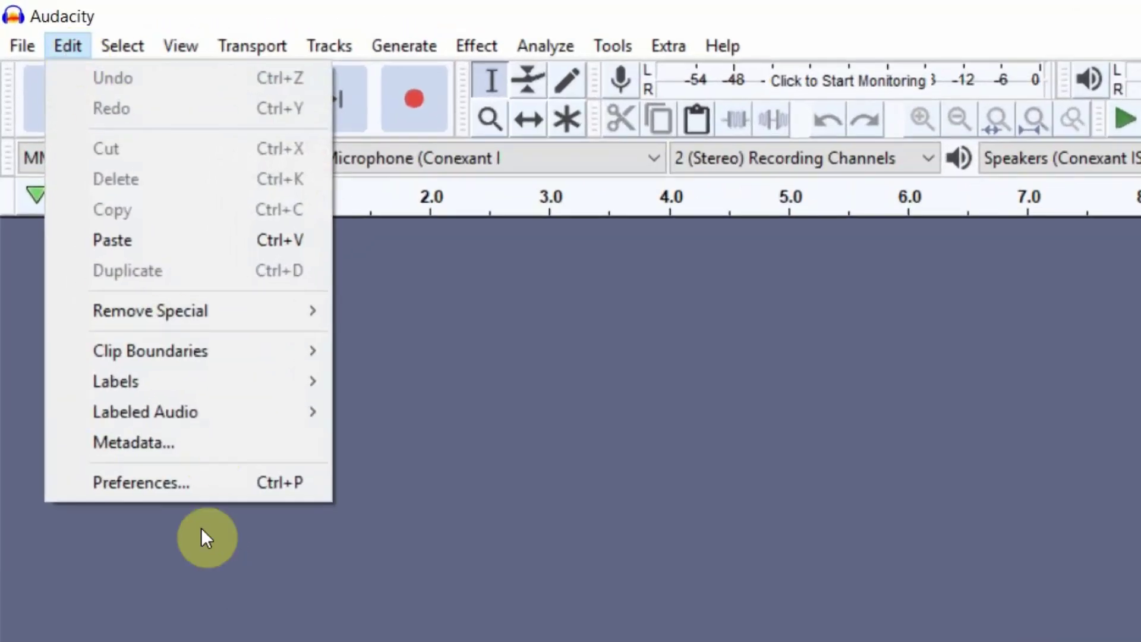
{"action": "left_click", "coordinate": [186, 486]}
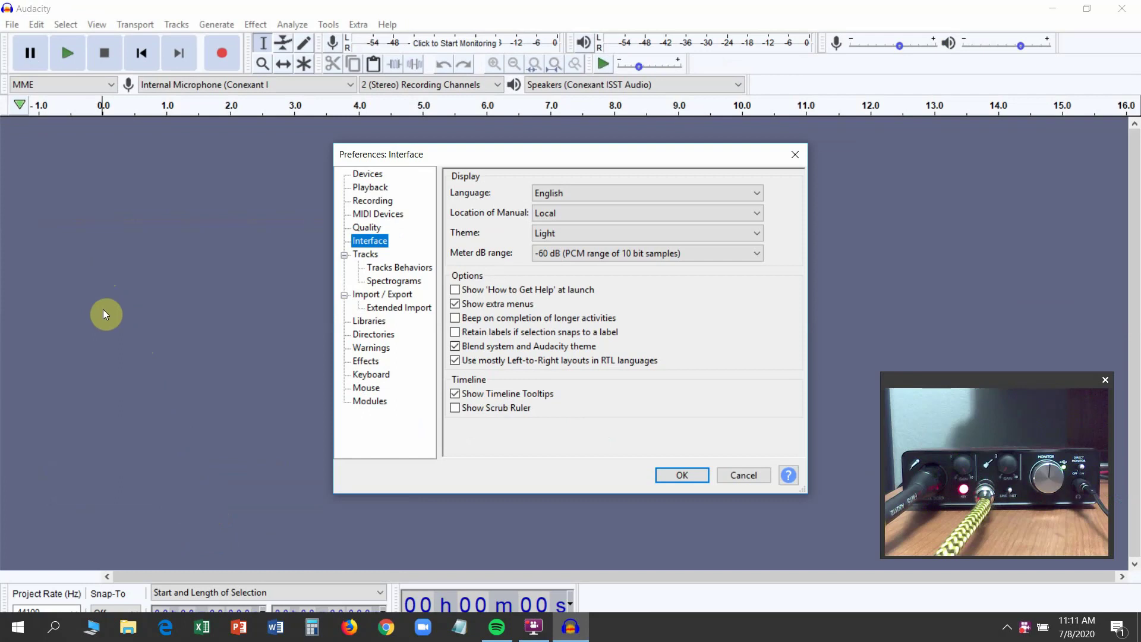
{"action": "left_click", "coordinate": [363, 174]}
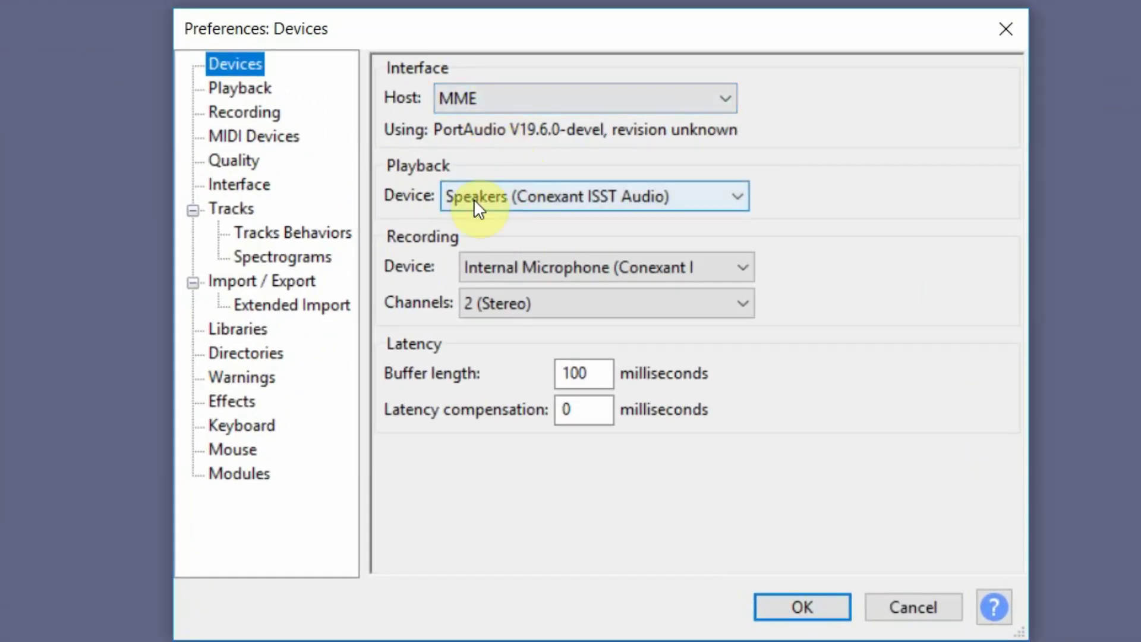
{"action": "left_click", "coordinate": [726, 197]}
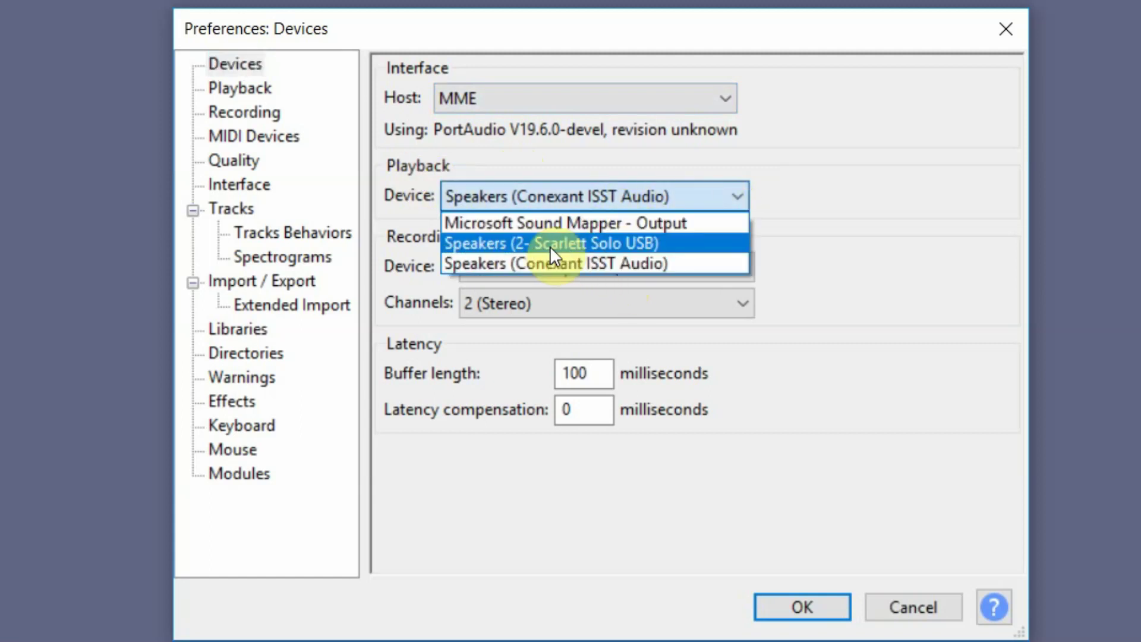
{"action": "left_click", "coordinate": [584, 242]}
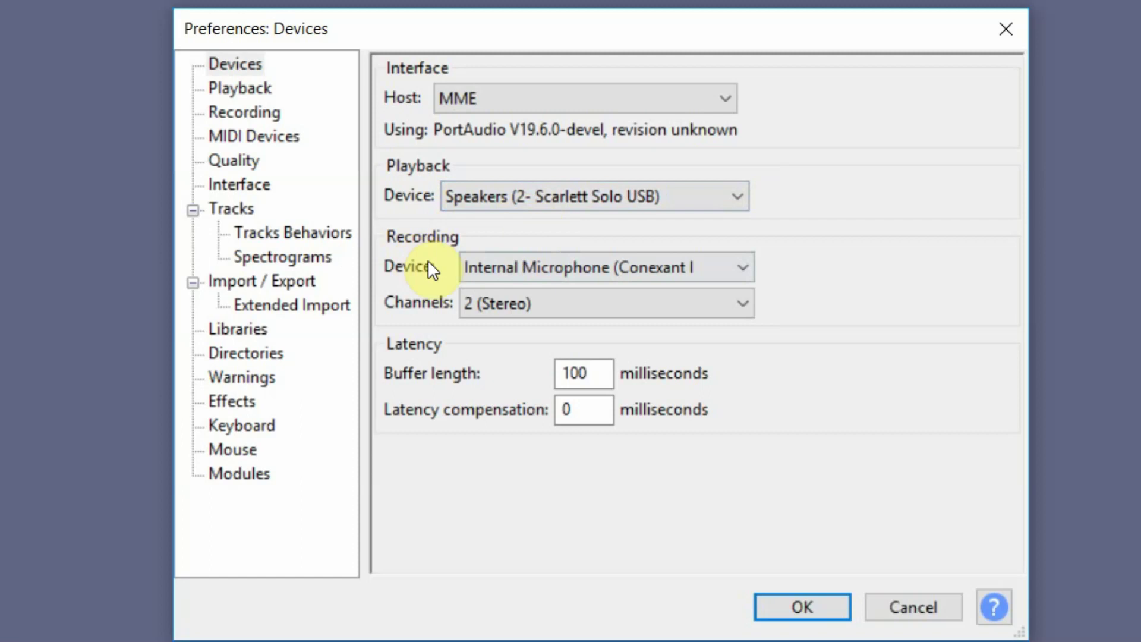
Step: Set the recording device to the Scarlett Solo microphone with 1 (Mono) channel and apply the device preferences
{"action": "left_click", "coordinate": [559, 270]}
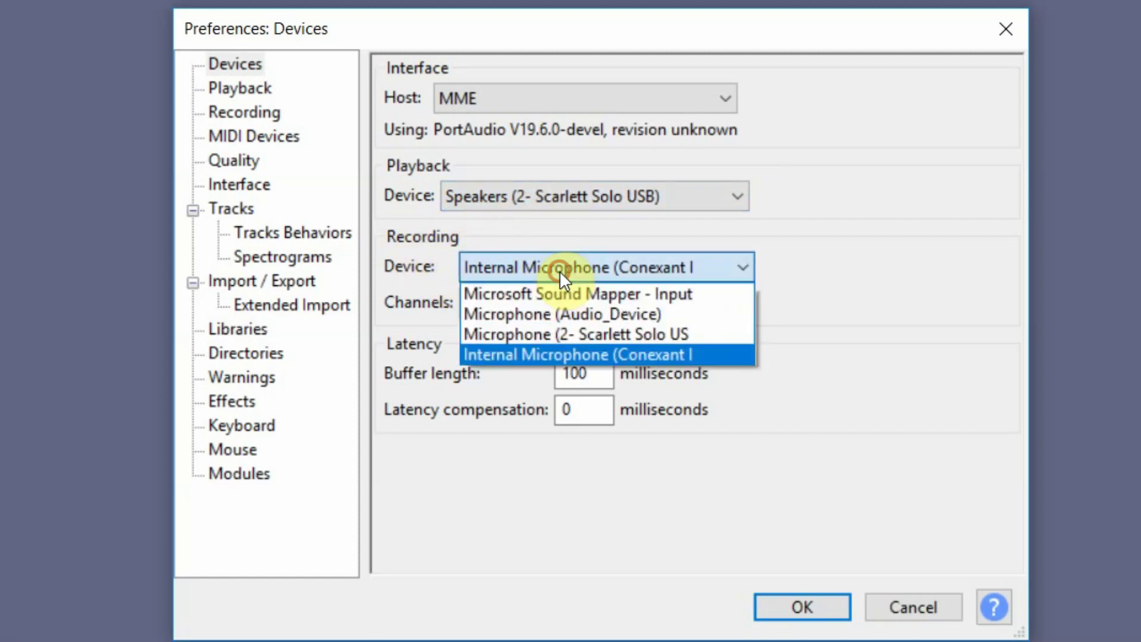
{"action": "left_click", "coordinate": [574, 334]}
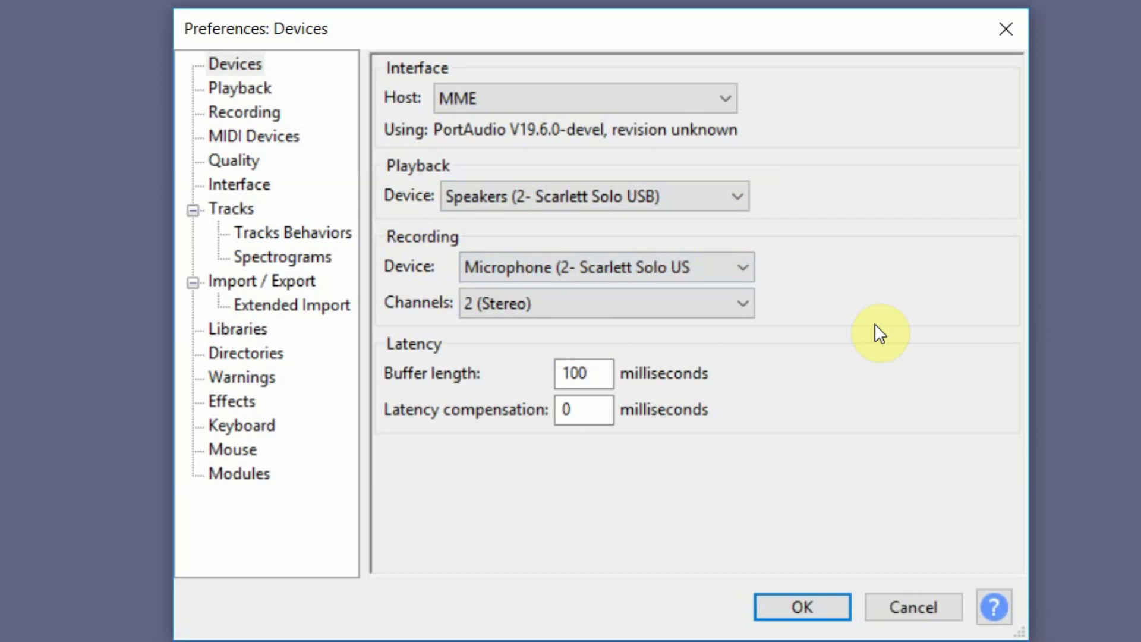
{"action": "left_click", "coordinate": [733, 305]}
{"action": "left_click", "coordinate": [697, 327]}
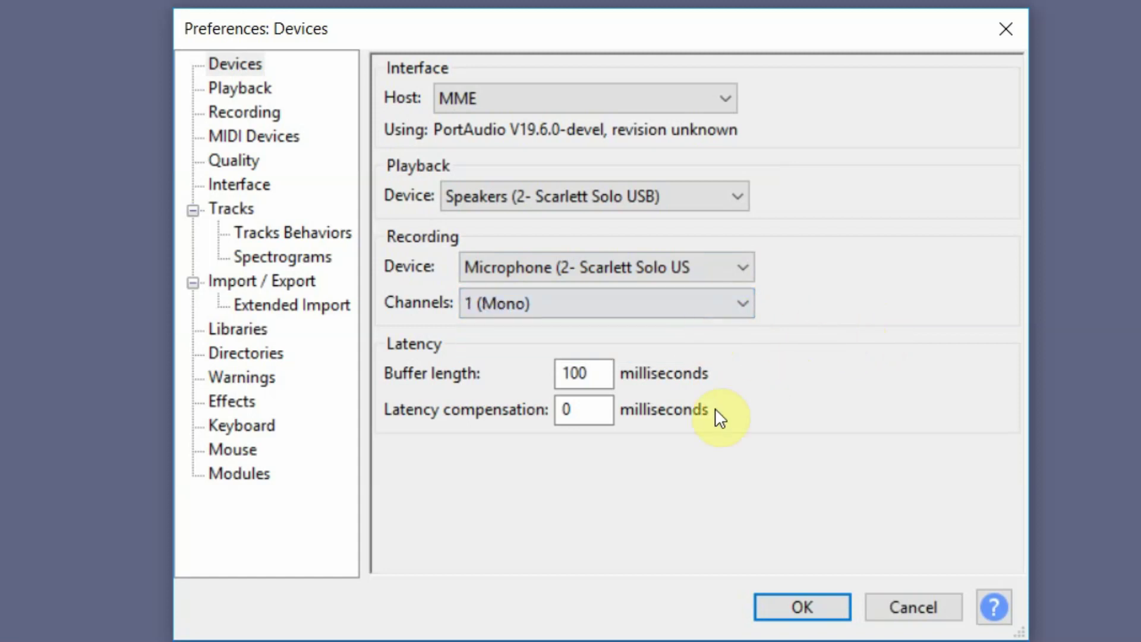
{"action": "left_click", "coordinate": [590, 412]}
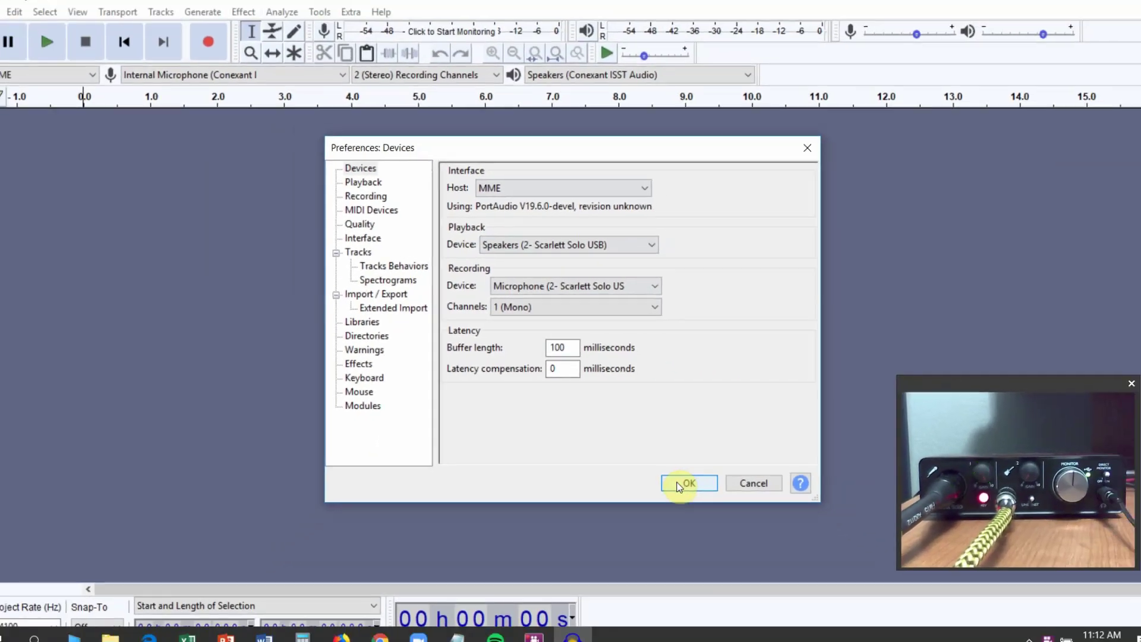
{"action": "left_click", "coordinate": [778, 607]}
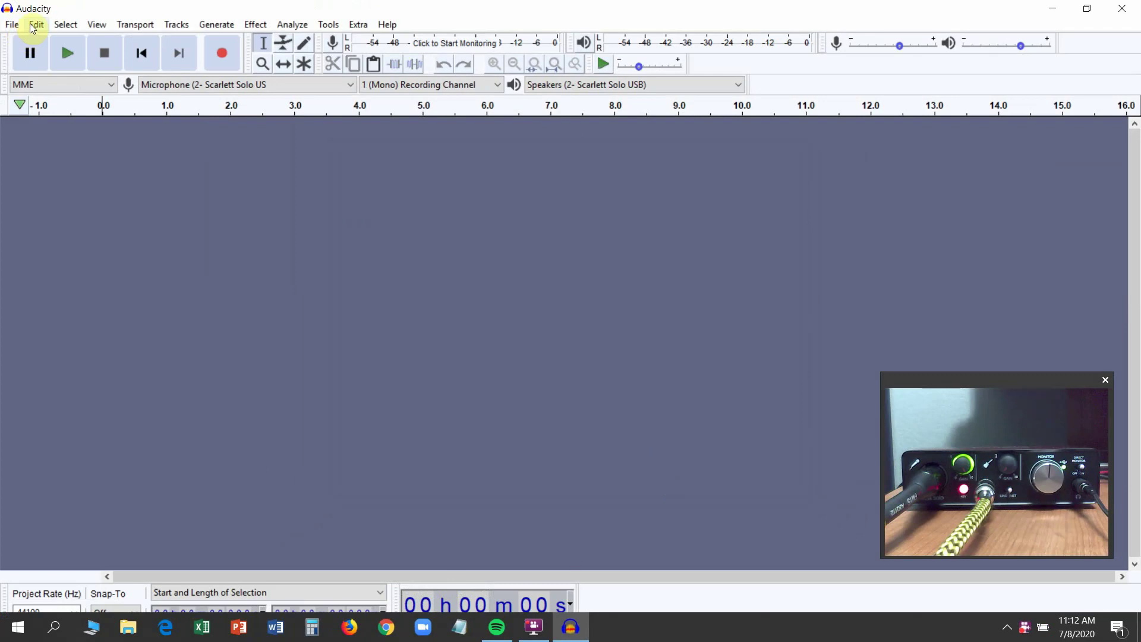
Step: Change the interface theme to Dark in the preferences and apply it
{"action": "left_click", "coordinate": [29, 23]}
{"action": "left_click", "coordinate": [76, 261]}
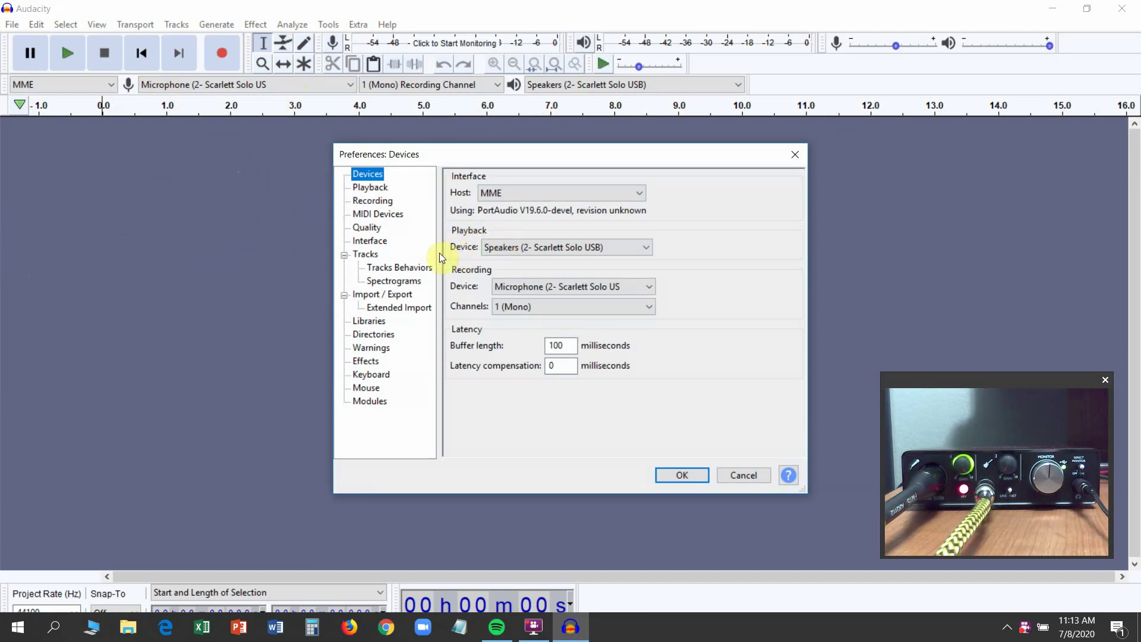
{"action": "left_click", "coordinate": [377, 241]}
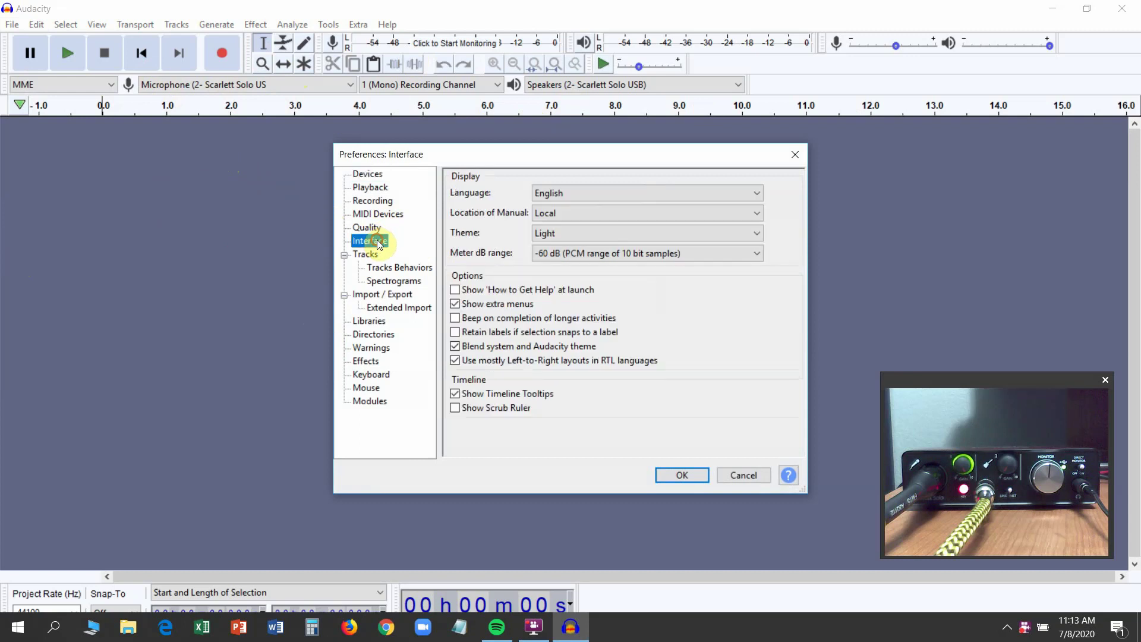
{"action": "left_click", "coordinate": [747, 234]}
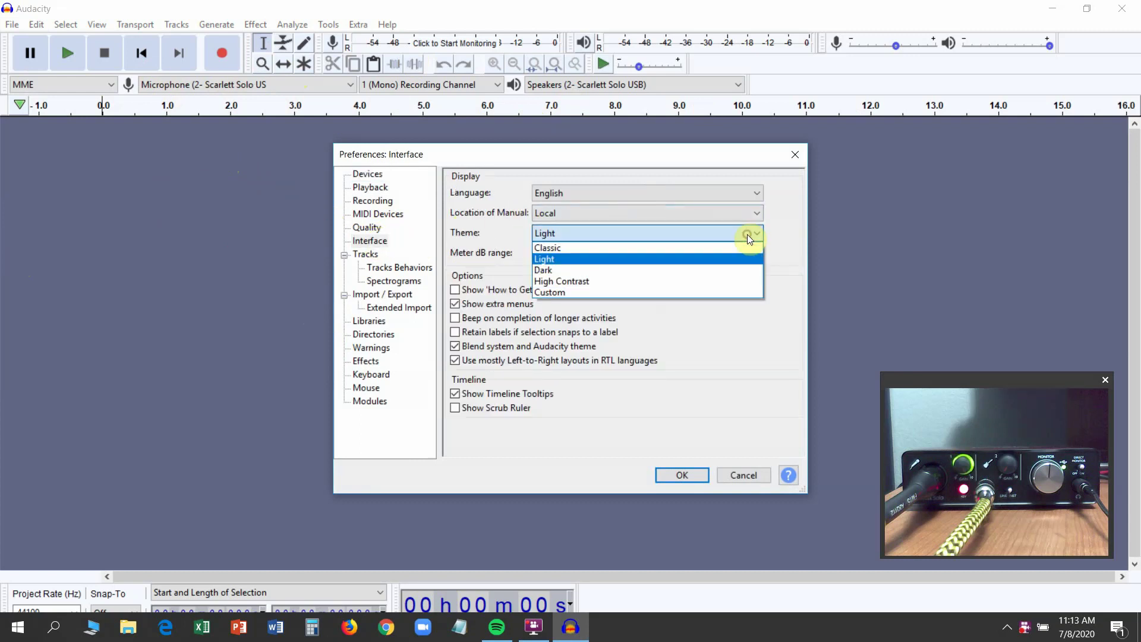
{"action": "left_click", "coordinate": [737, 270]}
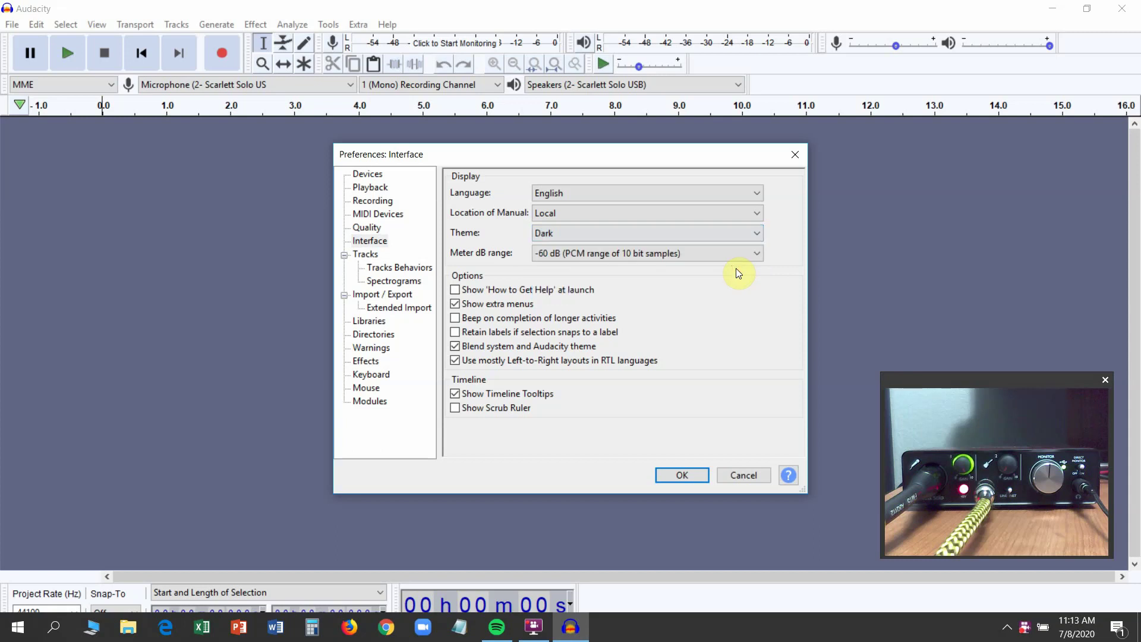
{"action": "left_click", "coordinate": [673, 475]}
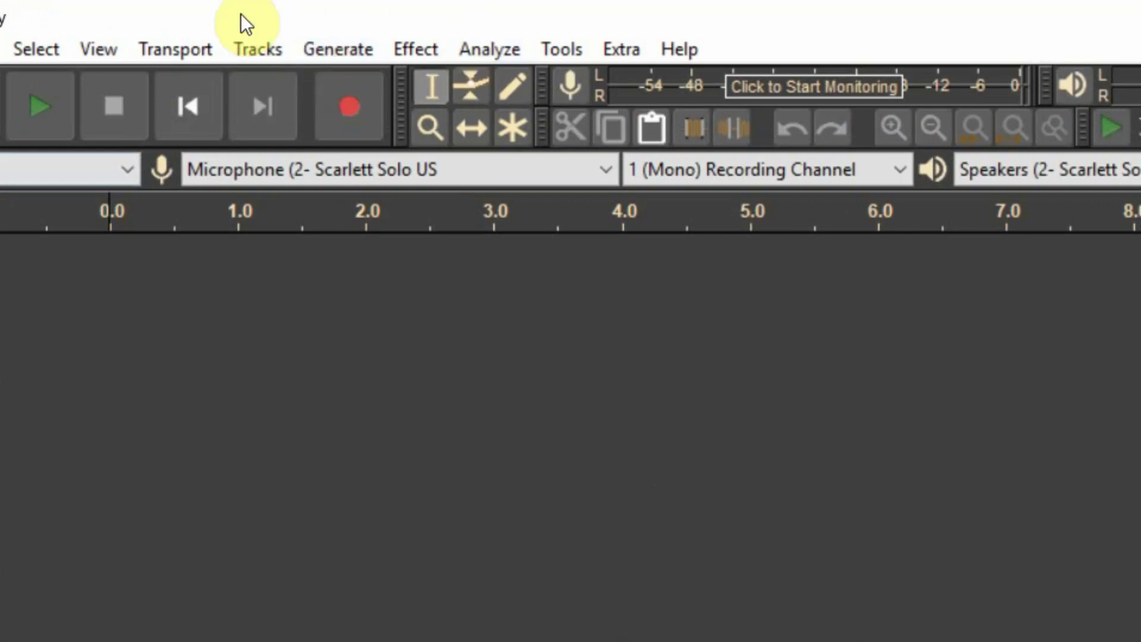
Step: Start generating a Rhythm Track with 6 beats per bar and 8 bars
{"action": "left_click", "coordinate": [329, 50]}
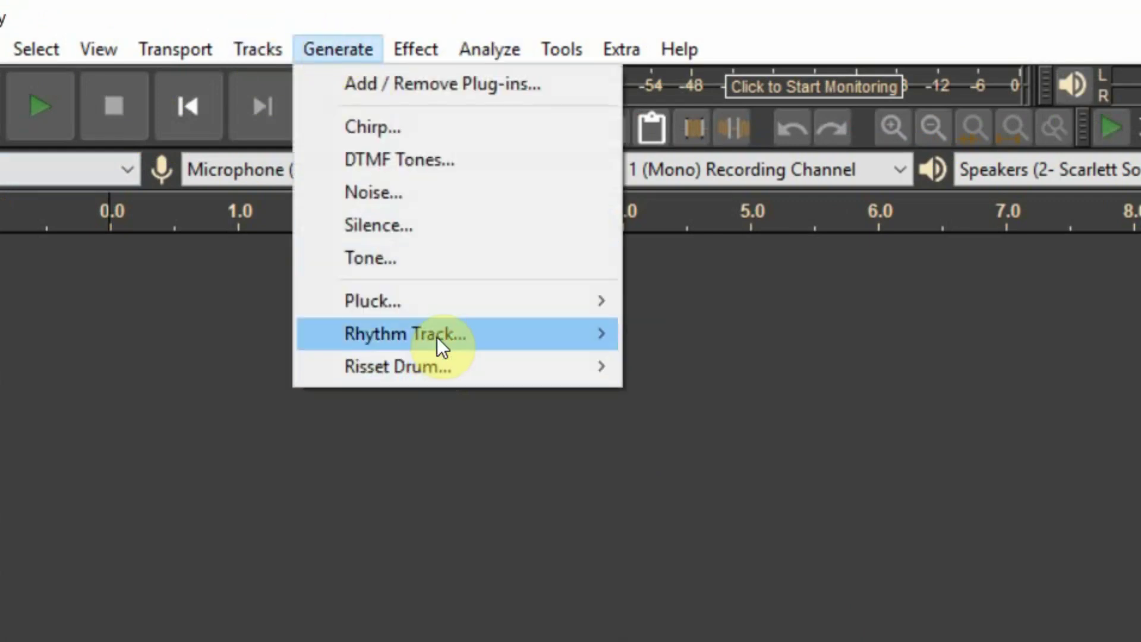
{"action": "mouse_move", "coordinate": [440, 334]}
{"action": "left_click", "coordinate": [696, 346]}
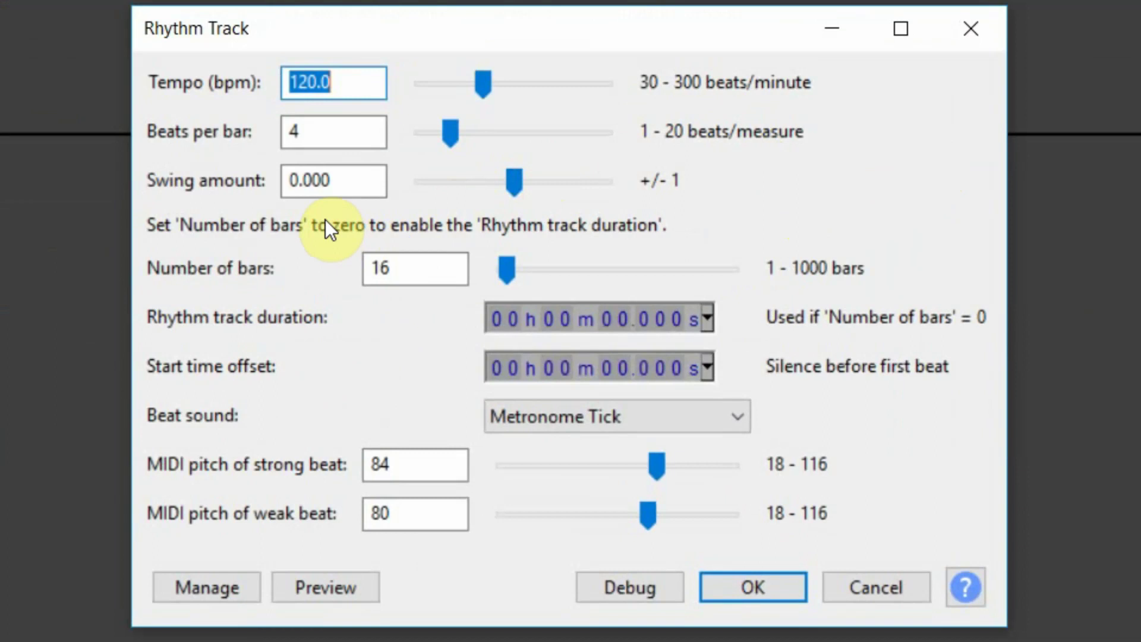
{"action": "double_click", "coordinate": [293, 133]}
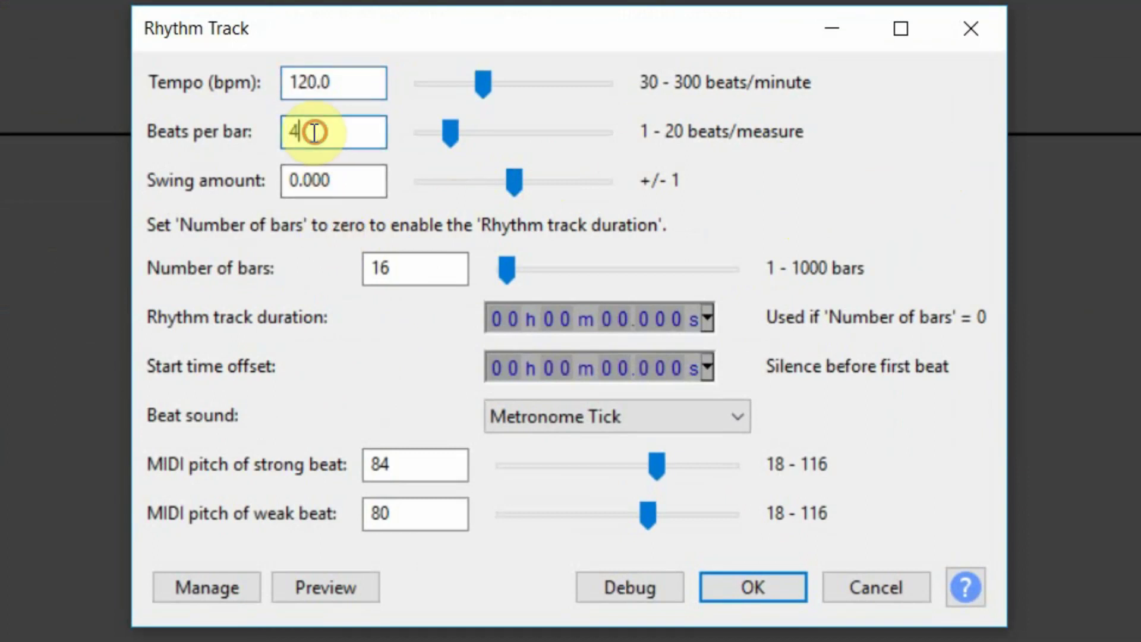
{"action": "type", "text": "6"}
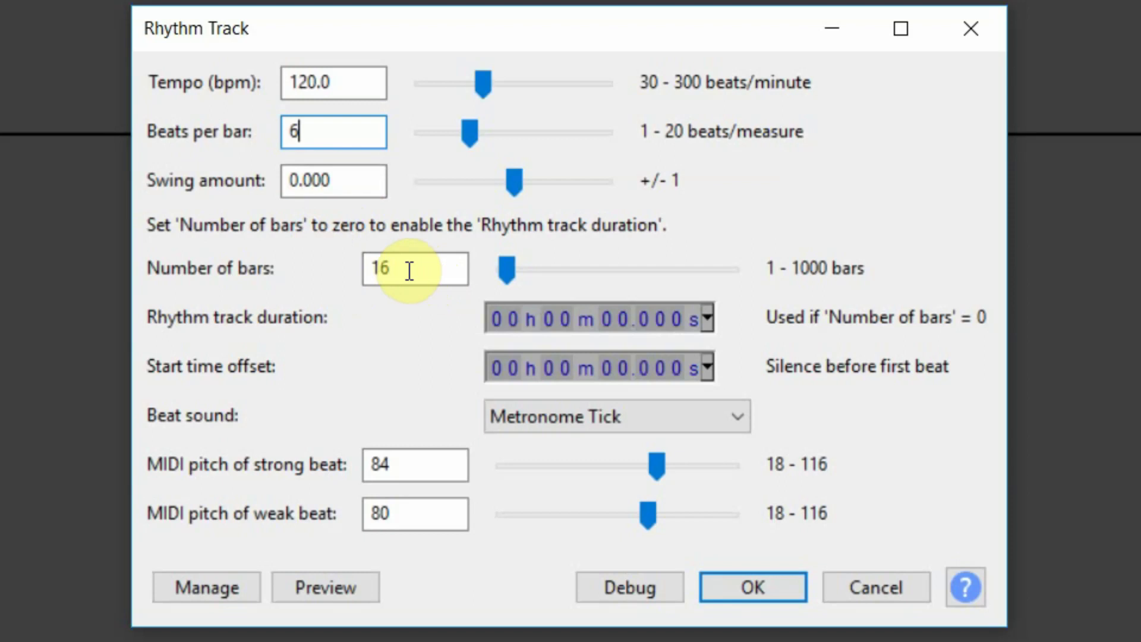
{"action": "left_click_drag", "start_coordinate": [410, 270], "coordinate": [353, 272]}
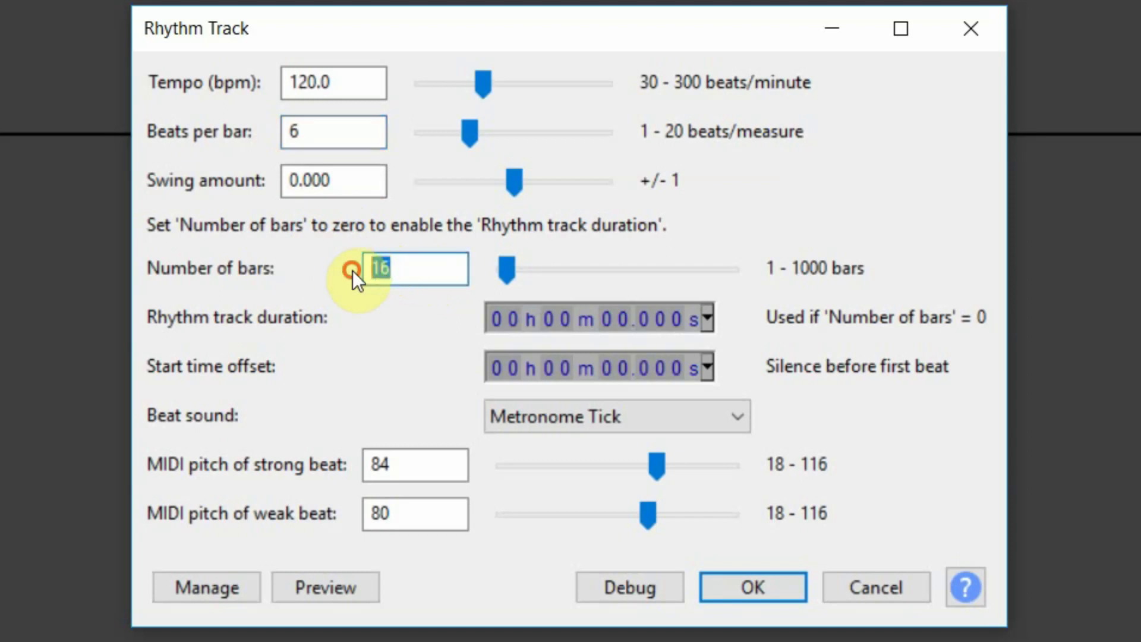
{"action": "type", "text": "8"}
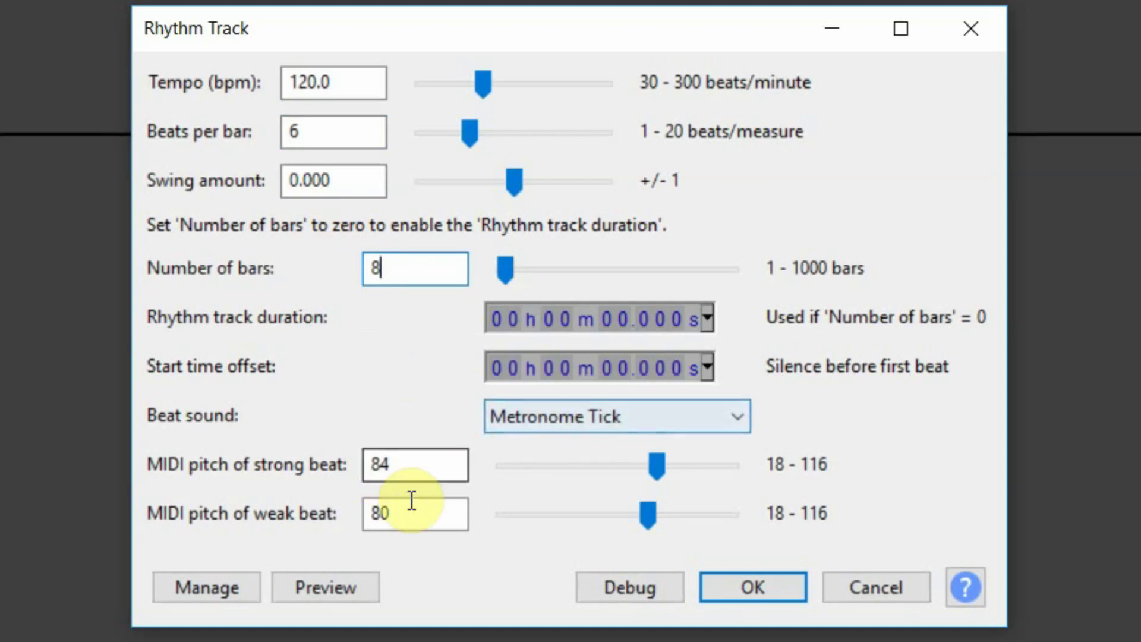
Step: Preview the rhythm, change the beat sound to Drip (long), and preview it again
{"action": "left_click", "coordinate": [309, 584]}
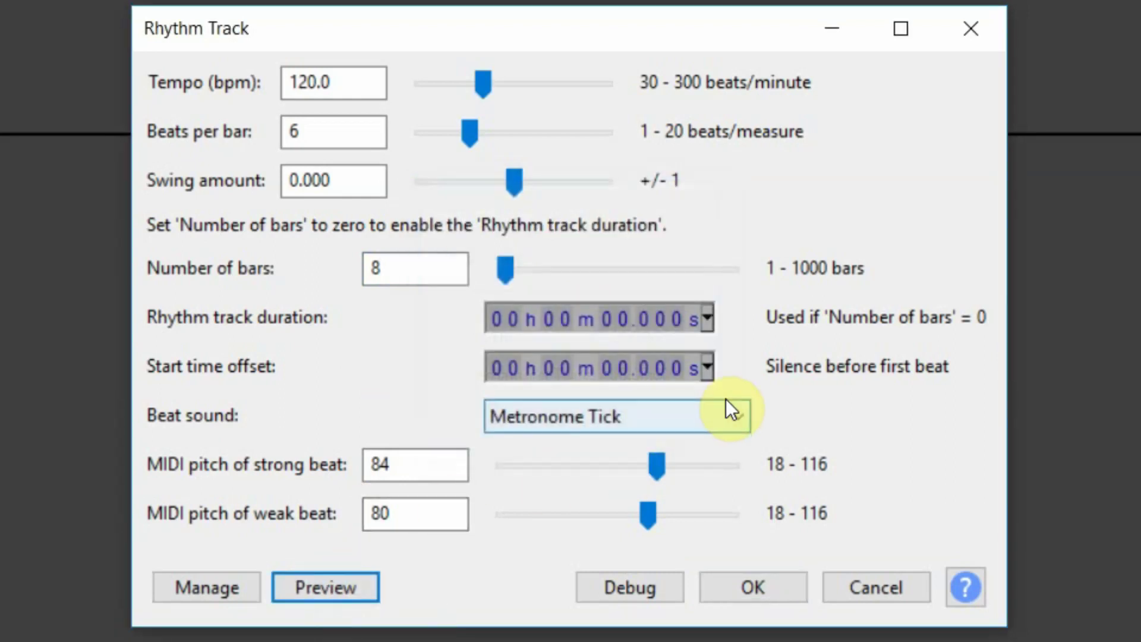
{"action": "left_click", "coordinate": [733, 420]}
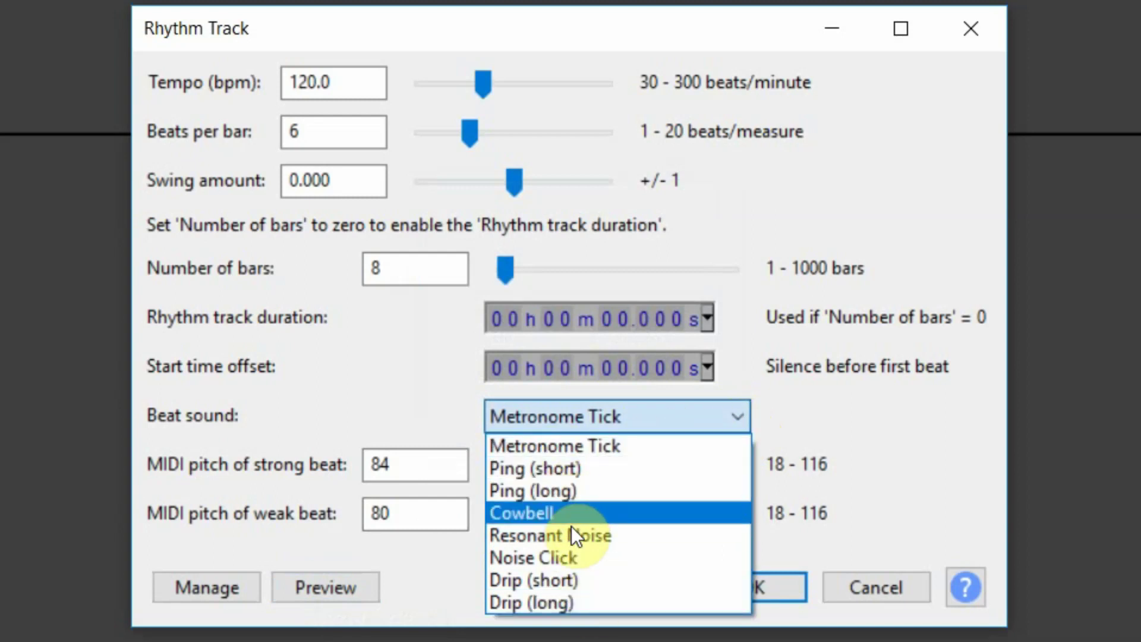
{"action": "left_click", "coordinate": [586, 599]}
{"action": "left_click", "coordinate": [326, 587]}
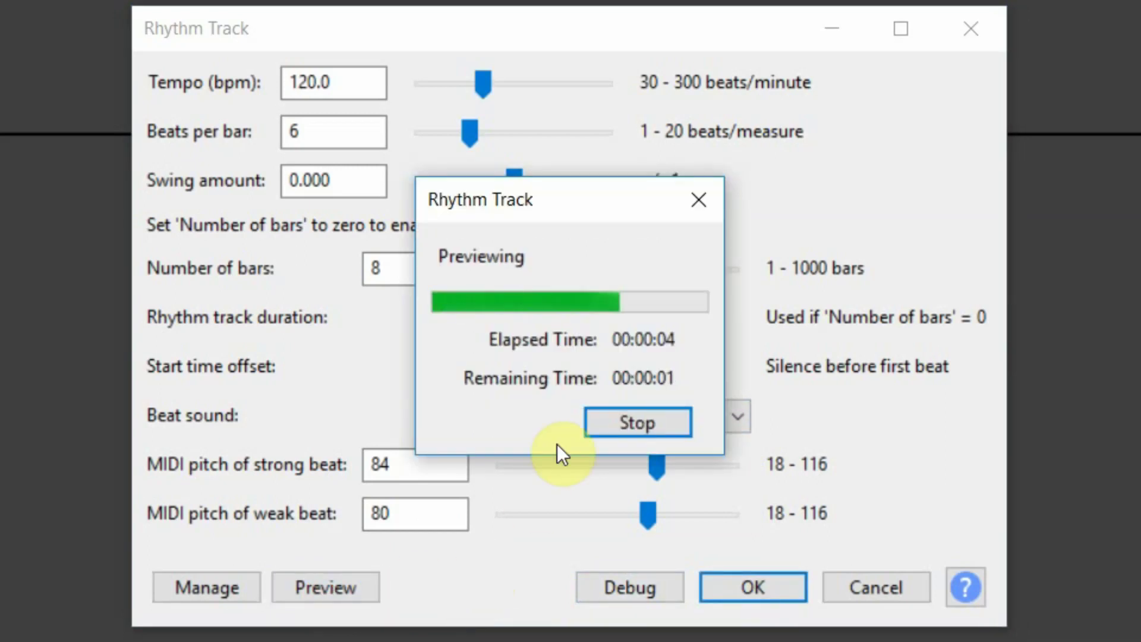
{"action": "left_click", "coordinate": [604, 419]}
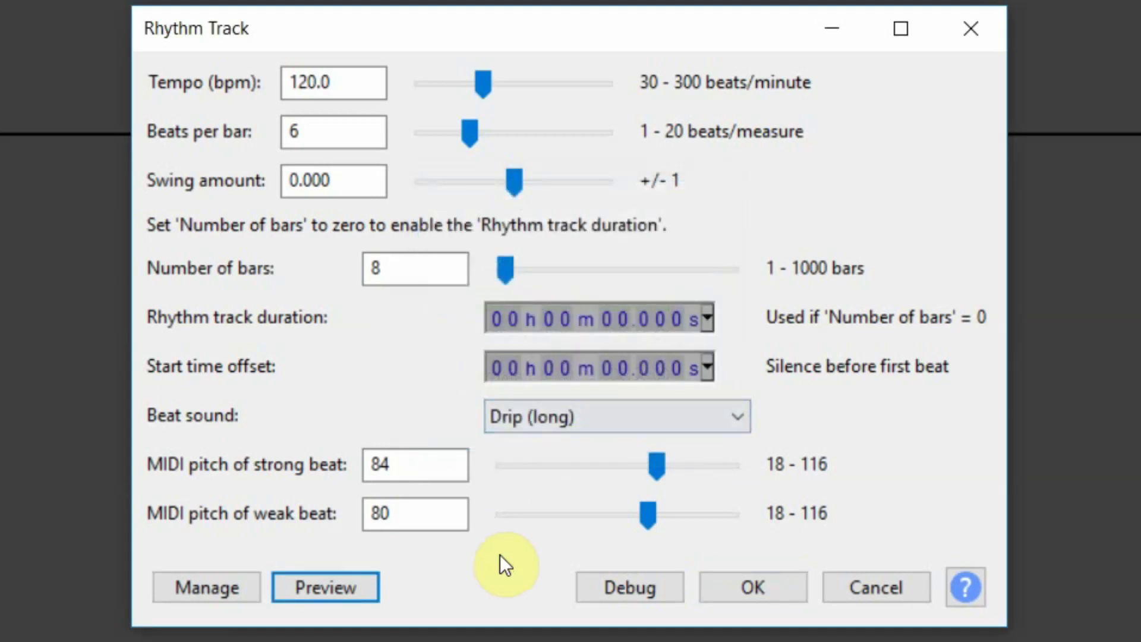
Step: Set the rhythm track's tempo to 180 bpm and generate the track
{"action": "left_click", "coordinate": [325, 84]}
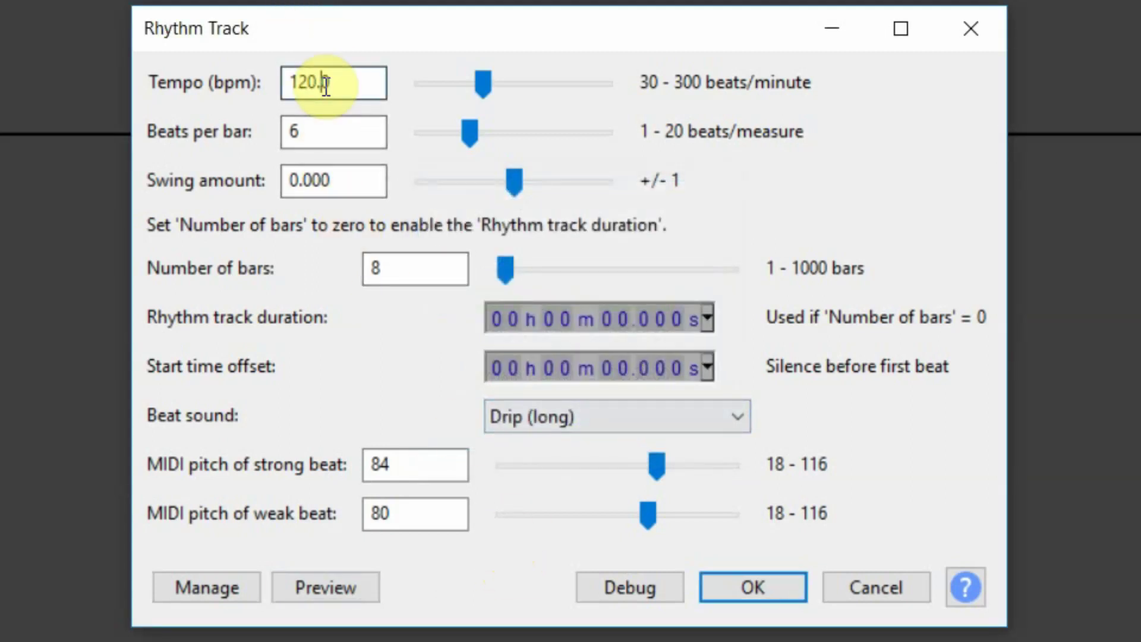
{"action": "double_click", "coordinate": [326, 86]}
{"action": "type", "text": "180"}
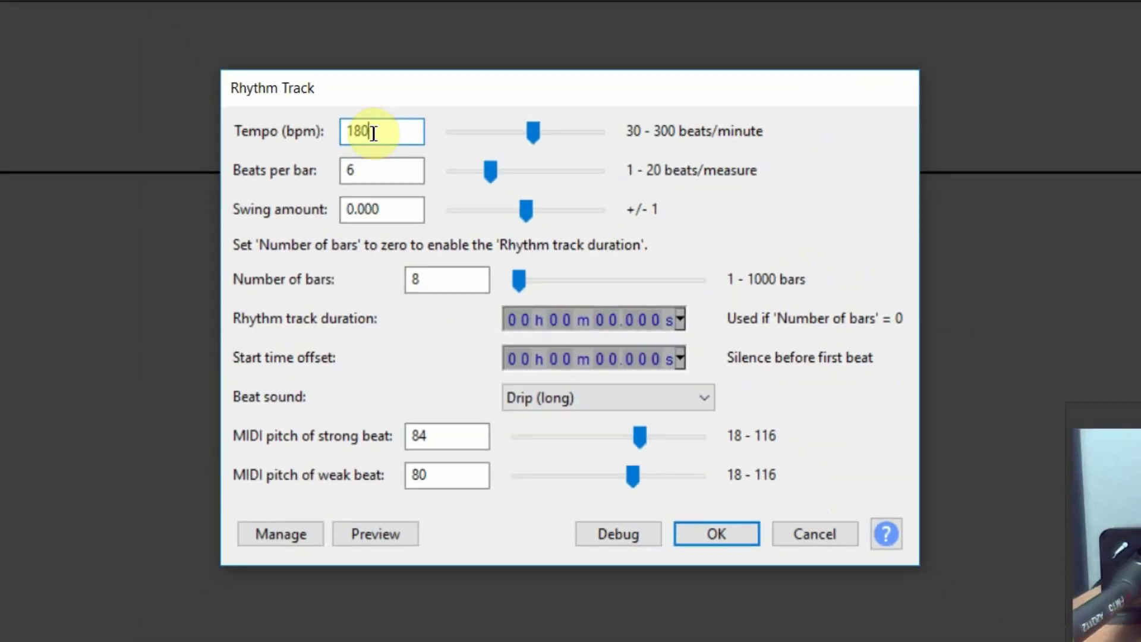
{"action": "key", "text": "Return"}
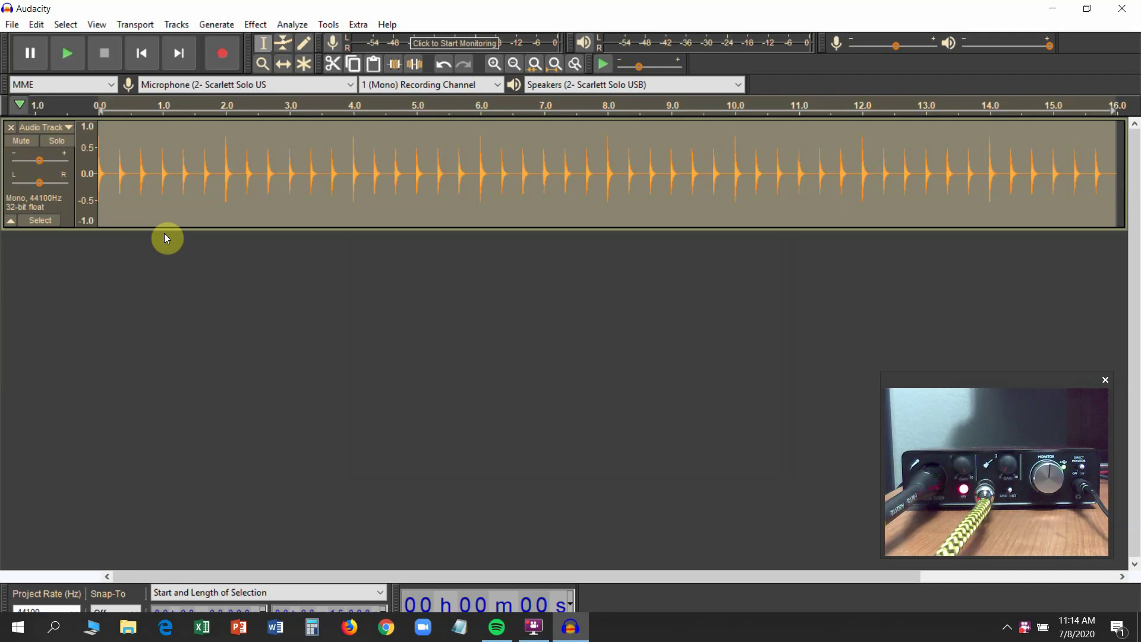
Step: Play back the generated rhythm track for a few seconds and stop it
{"action": "key", "text": "space"}
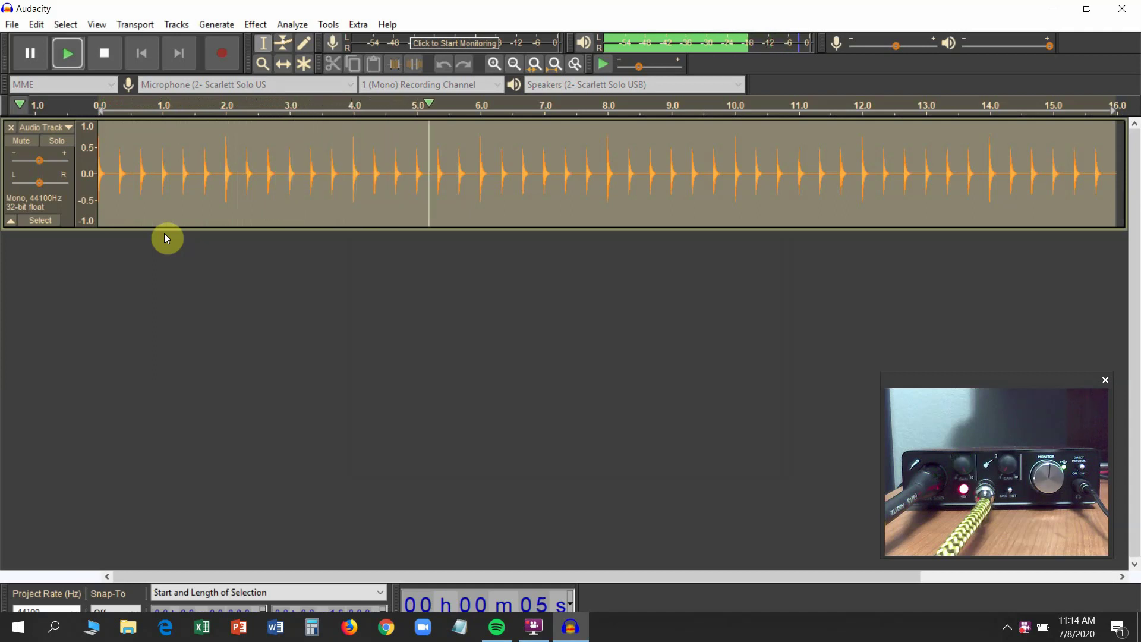
{"action": "key", "text": "space"}
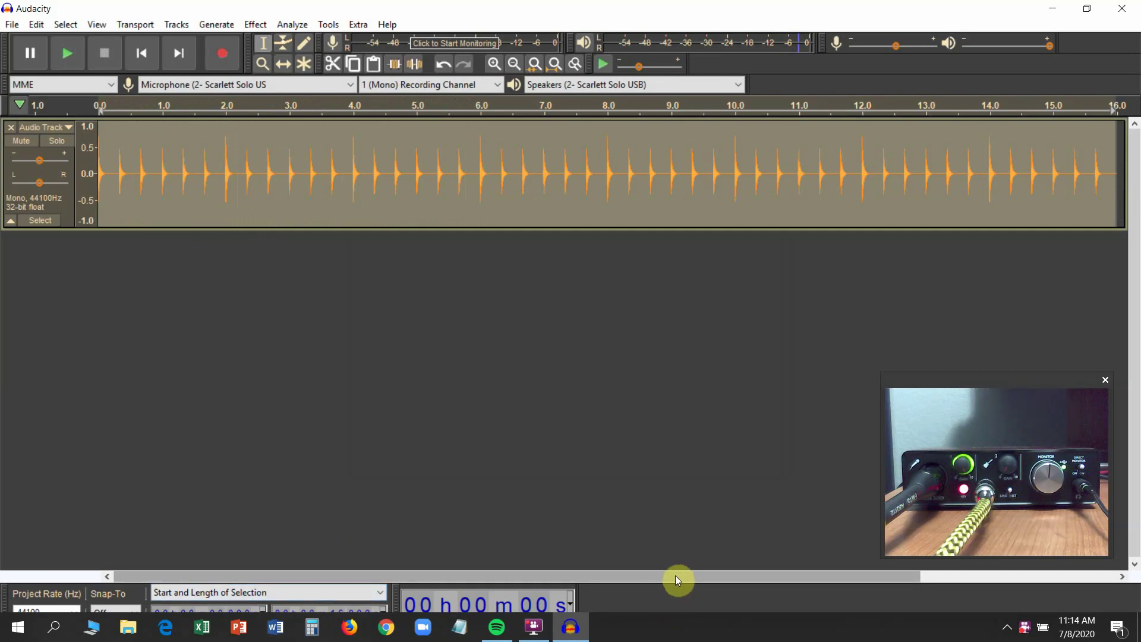
{"action": "mouse_move", "coordinate": [678, 580]}
{"action": "left_mouse_down"}
{"action": "mouse_move", "coordinate": [774, 584]}
{"action": "mouse_move", "coordinate": [681, 584]}
{"action": "left_mouse_up"}
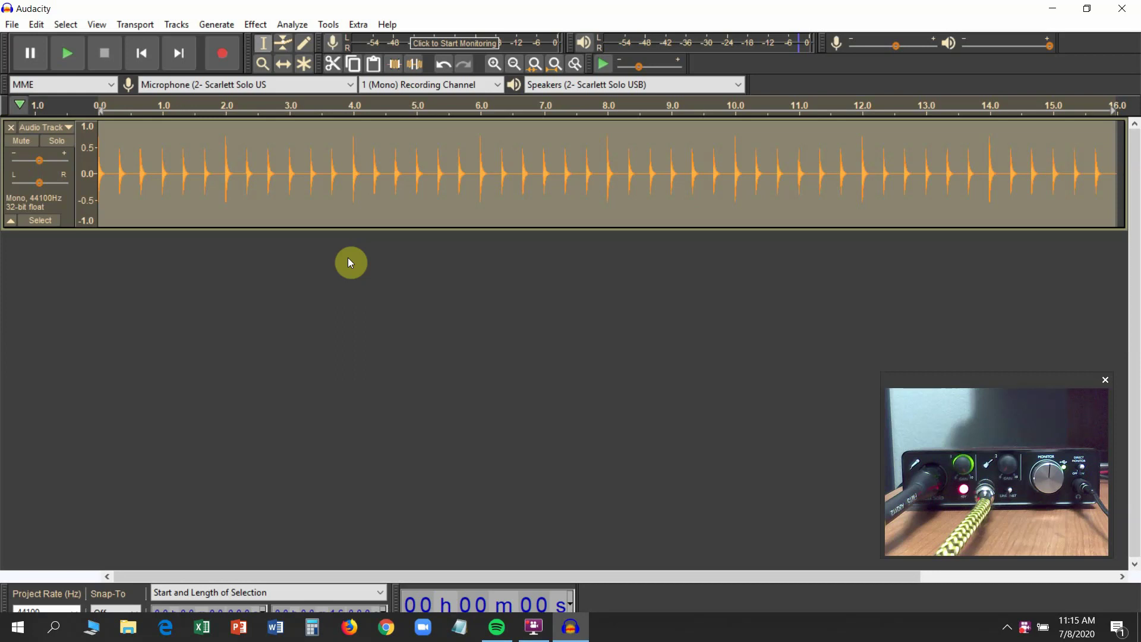
Step: Review the Recording, Playback, Tracks and Tracks Behaviors preferences, then close the preferences
{"action": "left_click", "coordinate": [37, 25]}
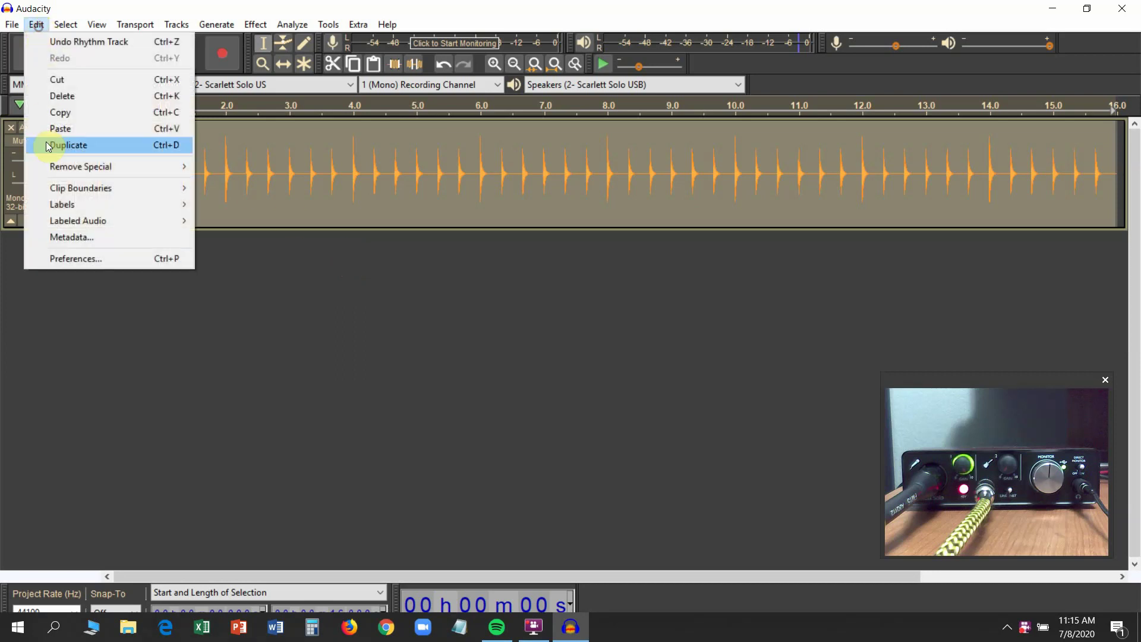
{"action": "left_click", "coordinate": [71, 259]}
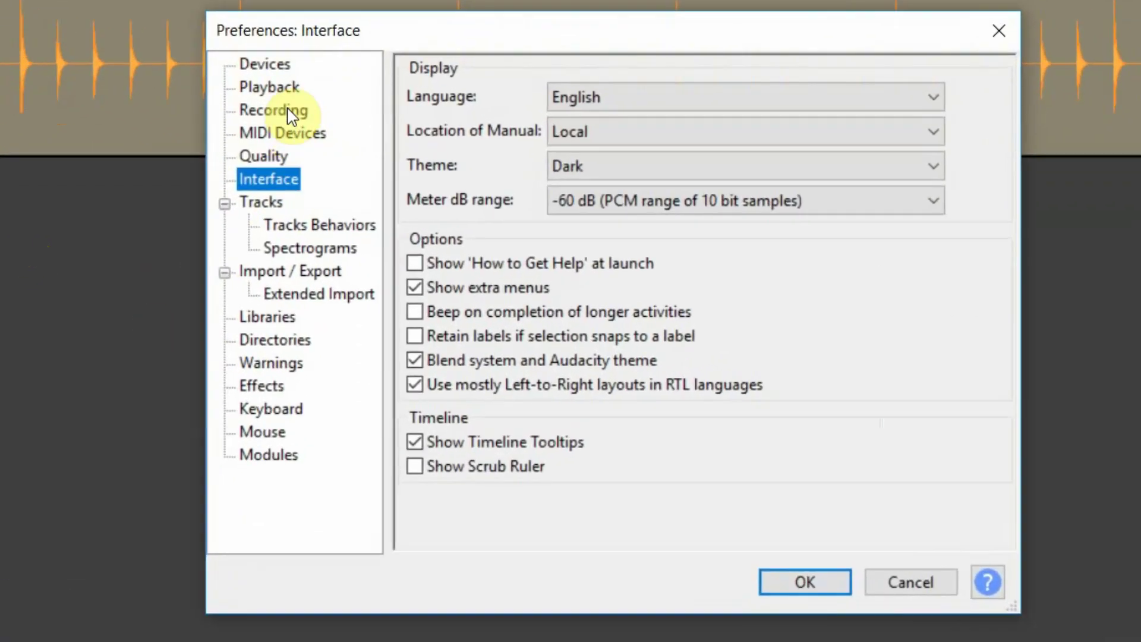
{"action": "left_click", "coordinate": [288, 110]}
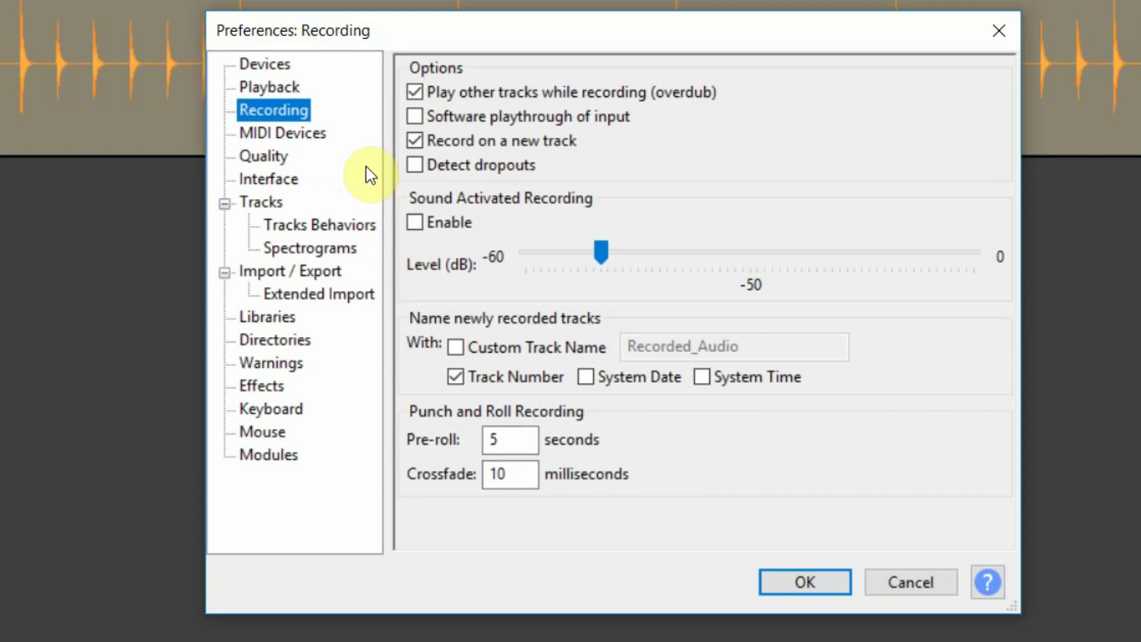
{"action": "left_click", "coordinate": [277, 87]}
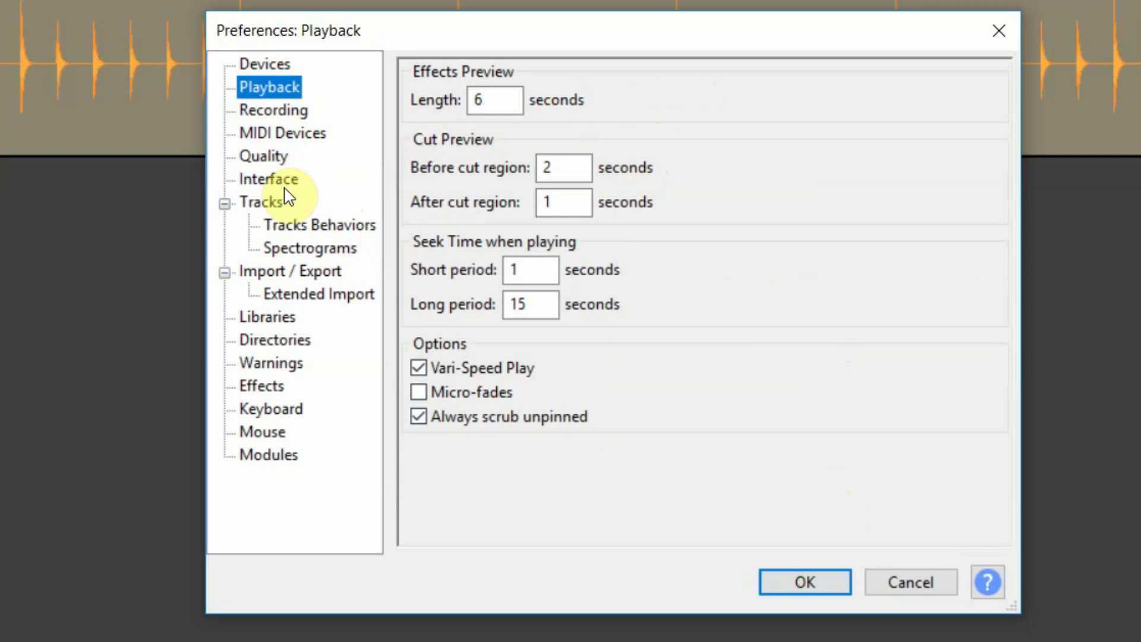
{"action": "left_click", "coordinate": [273, 205]}
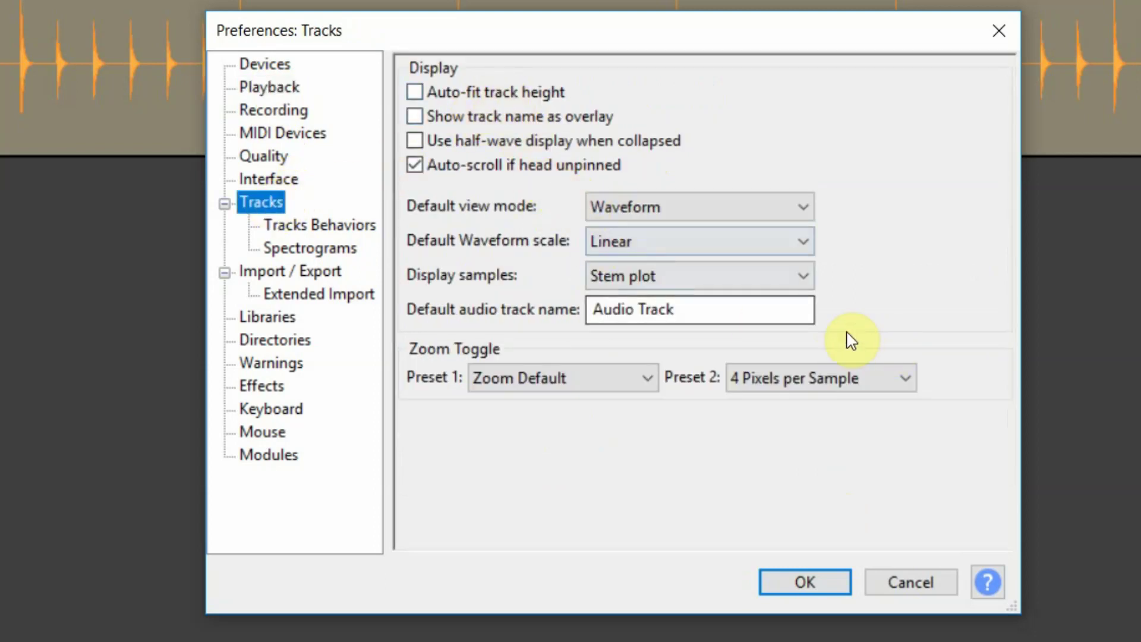
{"action": "left_click", "coordinate": [348, 225]}
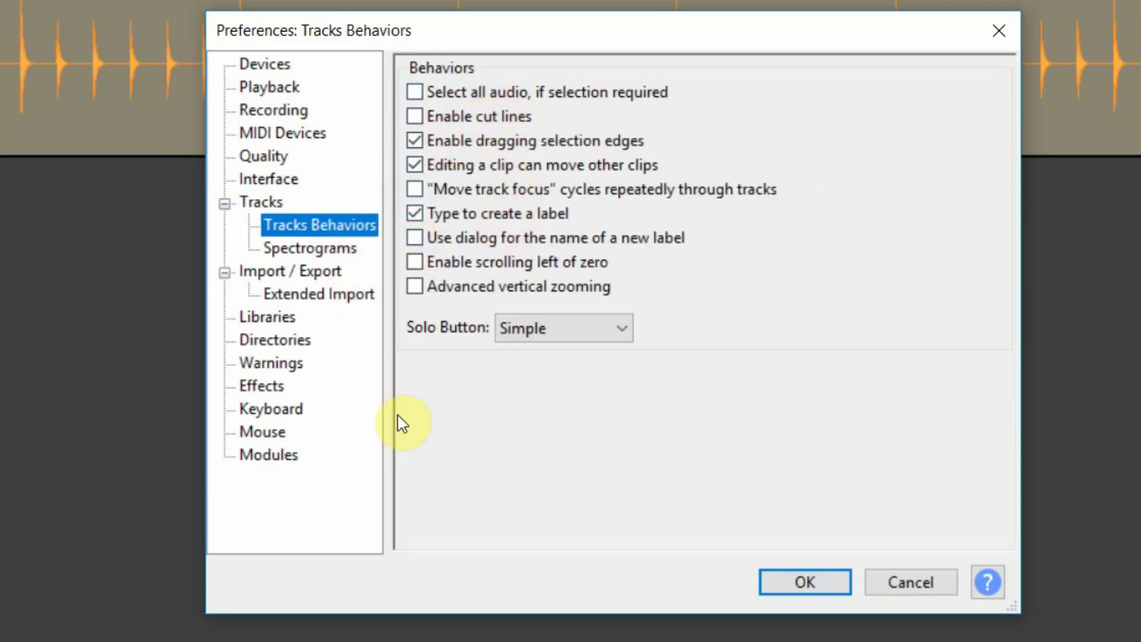
{"action": "left_click", "coordinate": [807, 582]}
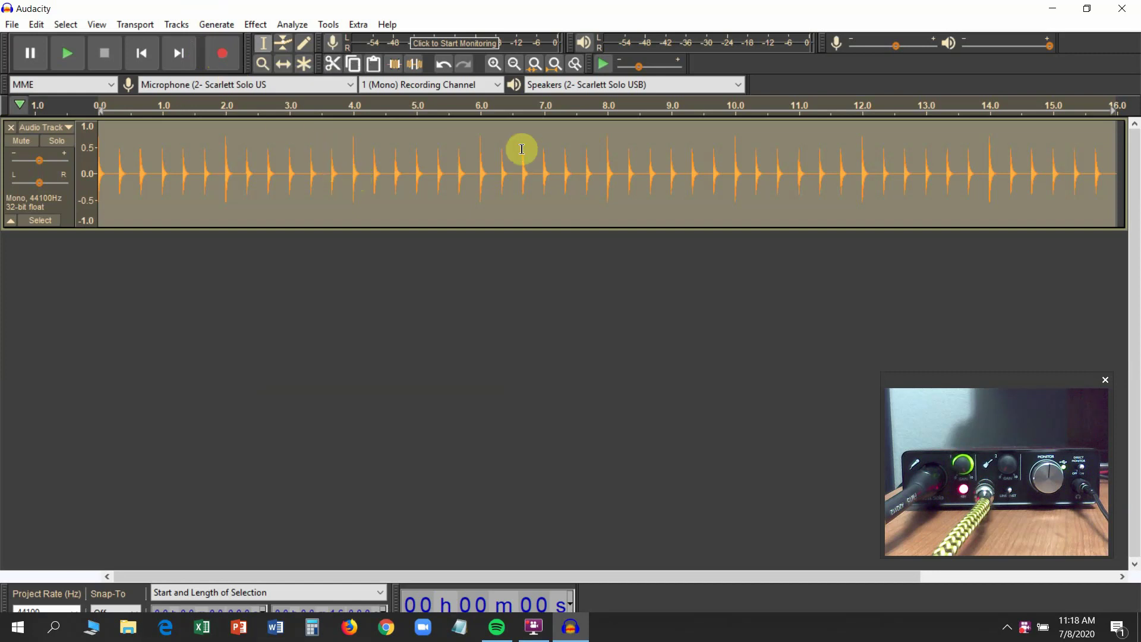
Step: Record a guitar part onto a new track alongside the rhythm track, stop at about 16 seconds and clear the selection
{"action": "left_click", "coordinate": [220, 51]}
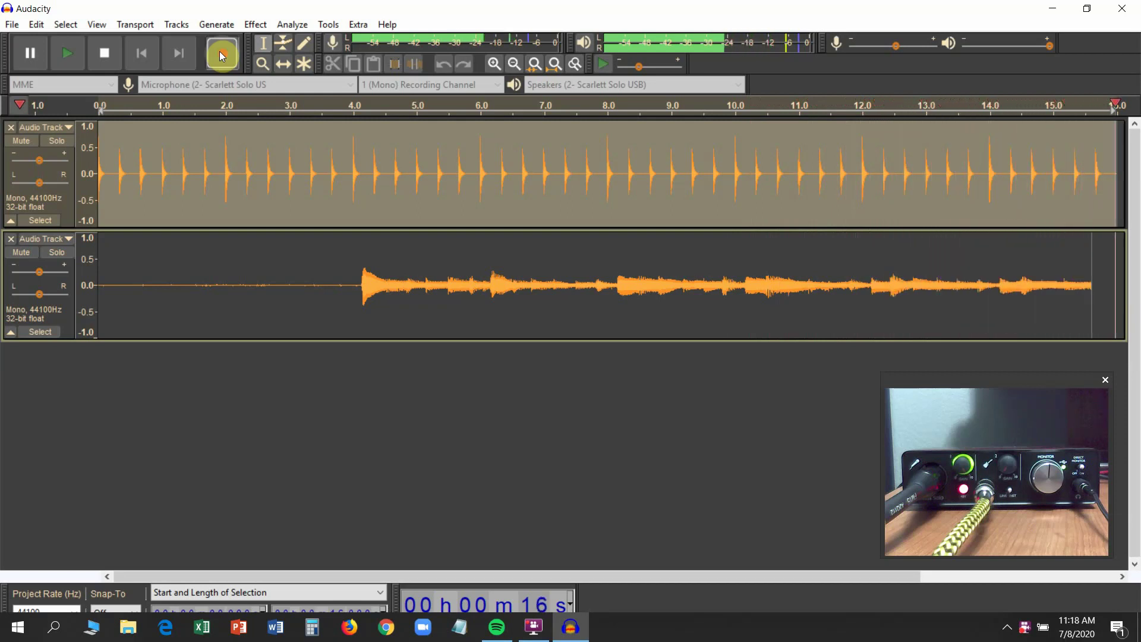
{"action": "key", "text": "space"}
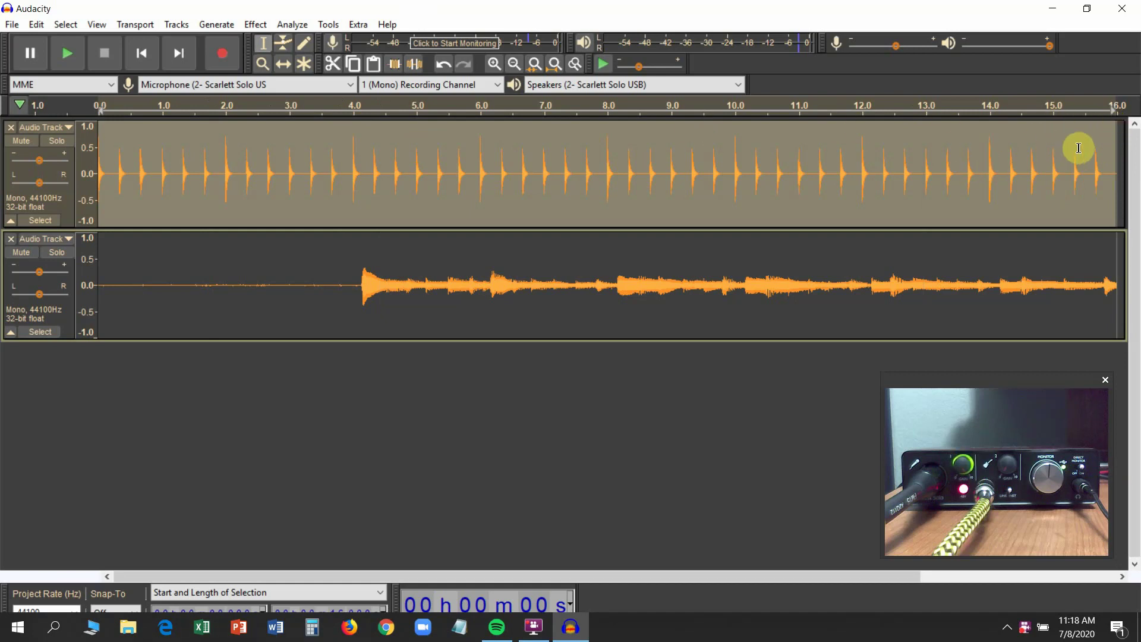
{"action": "left_click", "coordinate": [595, 395]}
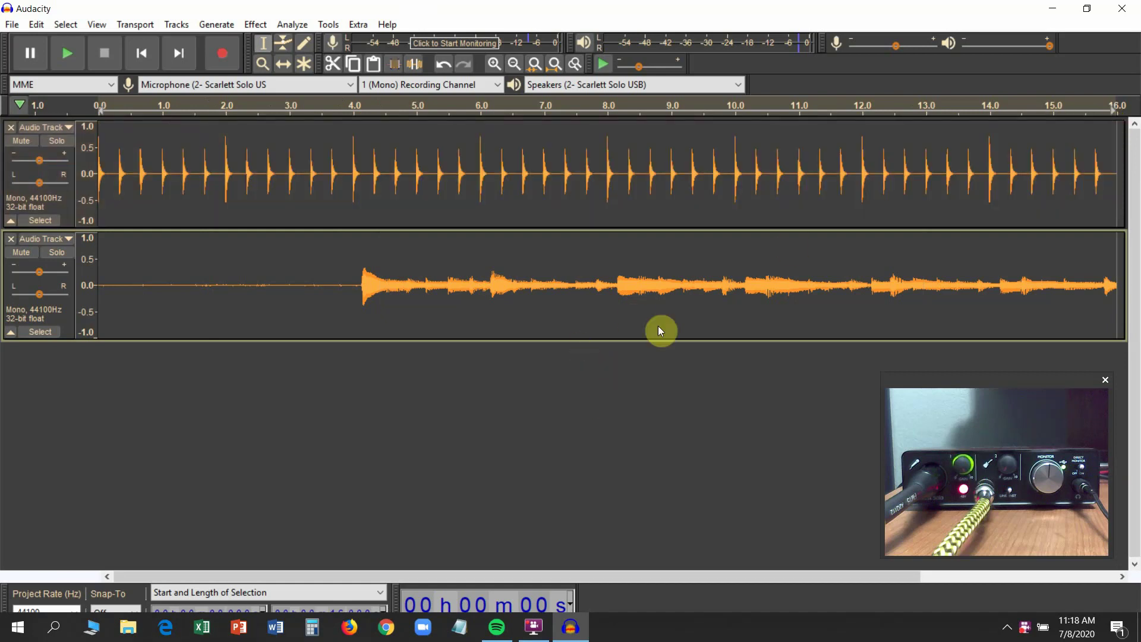
Step: Return the cursor to the start of the project, solo the recorded track and play it back alone
{"action": "left_click", "coordinate": [249, 294]}
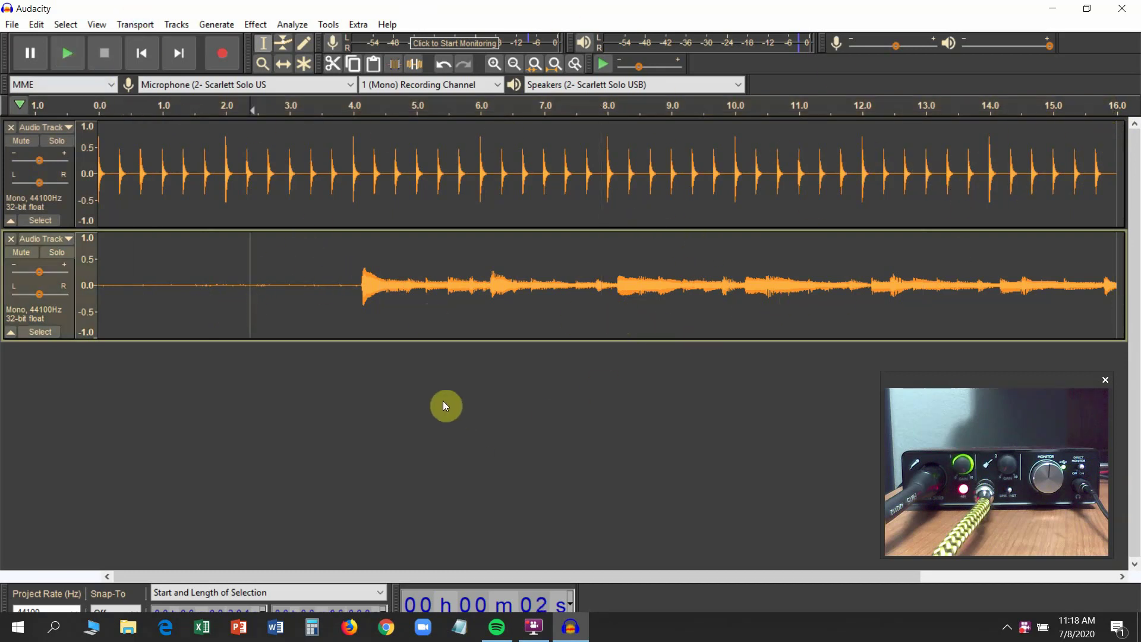
{"action": "left_click", "coordinate": [152, 59]}
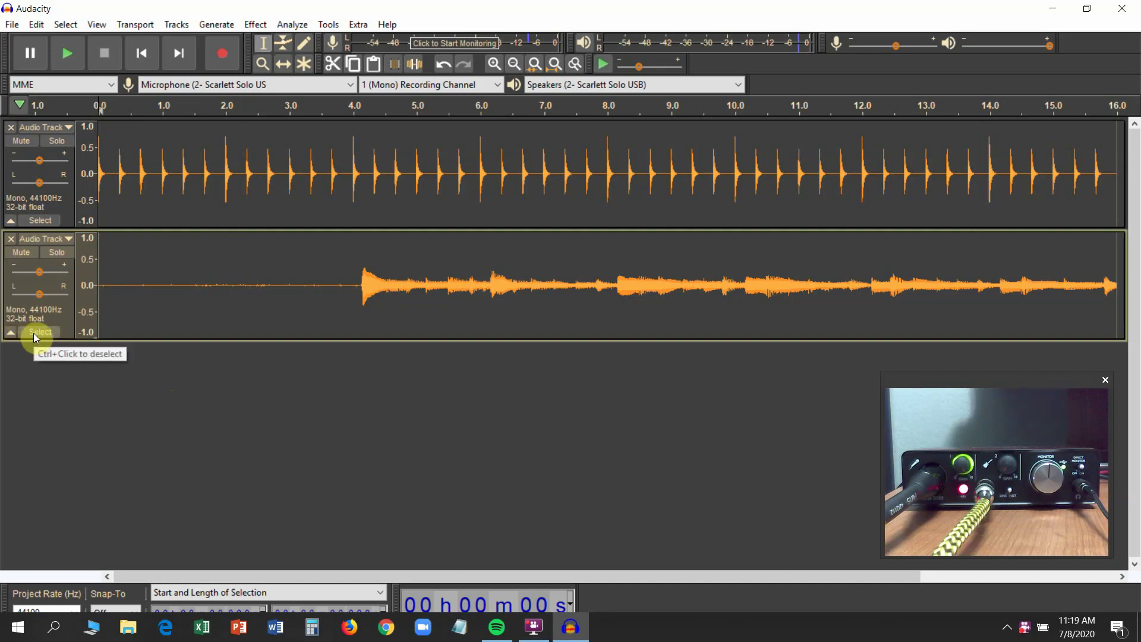
{"action": "left_click", "coordinate": [63, 254]}
{"action": "key", "text": "space"}
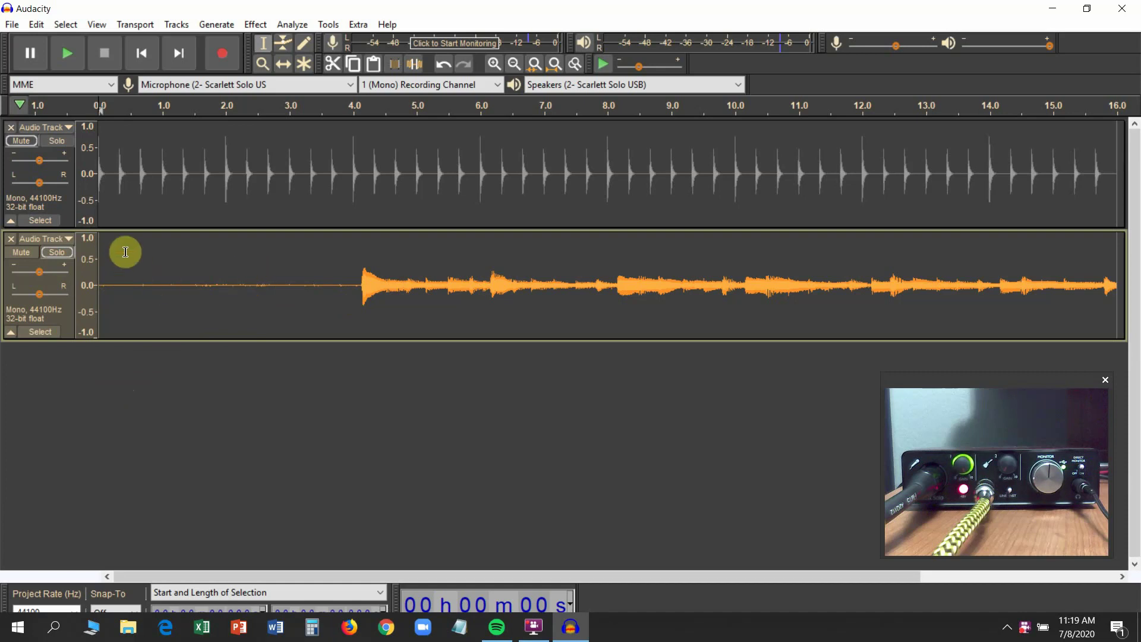
Step: Unmute the rhythm track and play both tracks together to compare their timing
{"action": "left_click", "coordinate": [26, 141]}
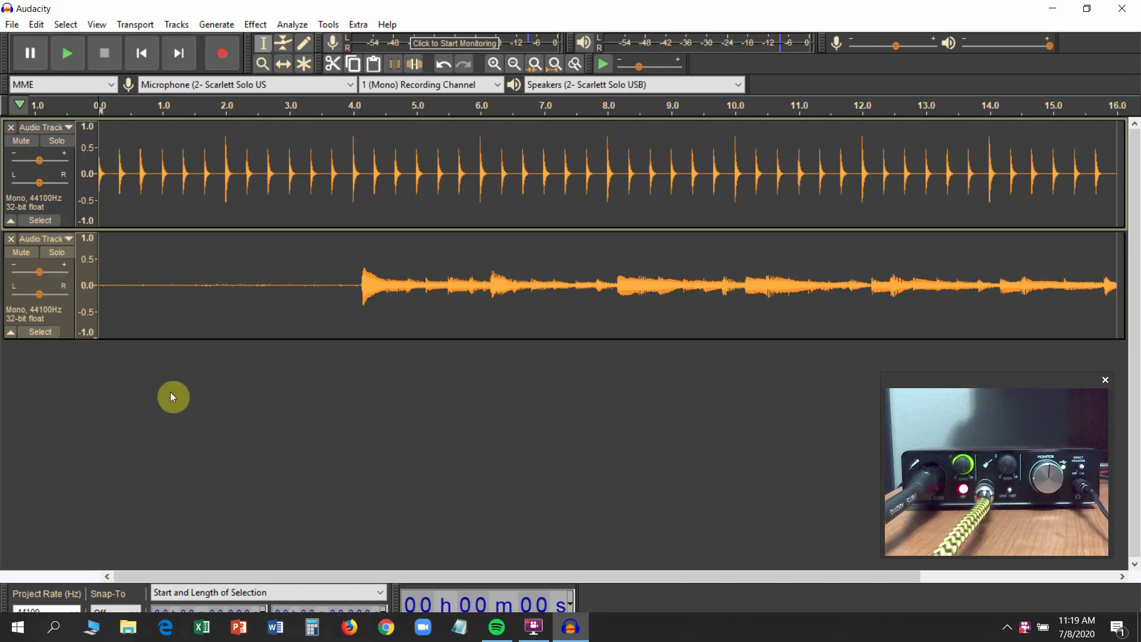
{"action": "key", "text": "space"}
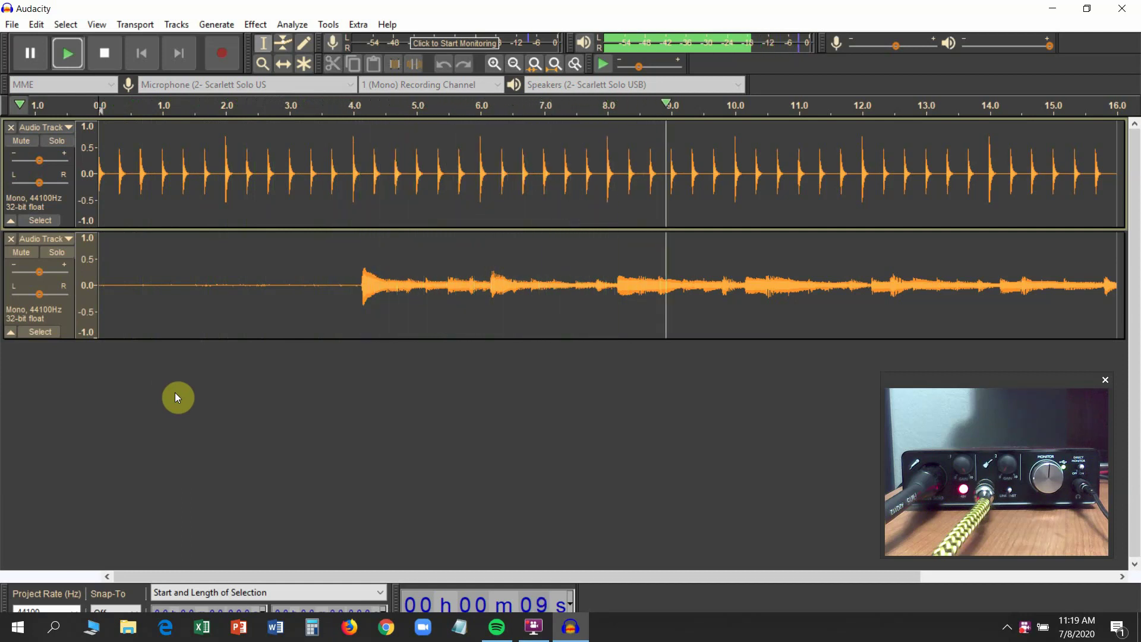
{"action": "key", "text": "space"}
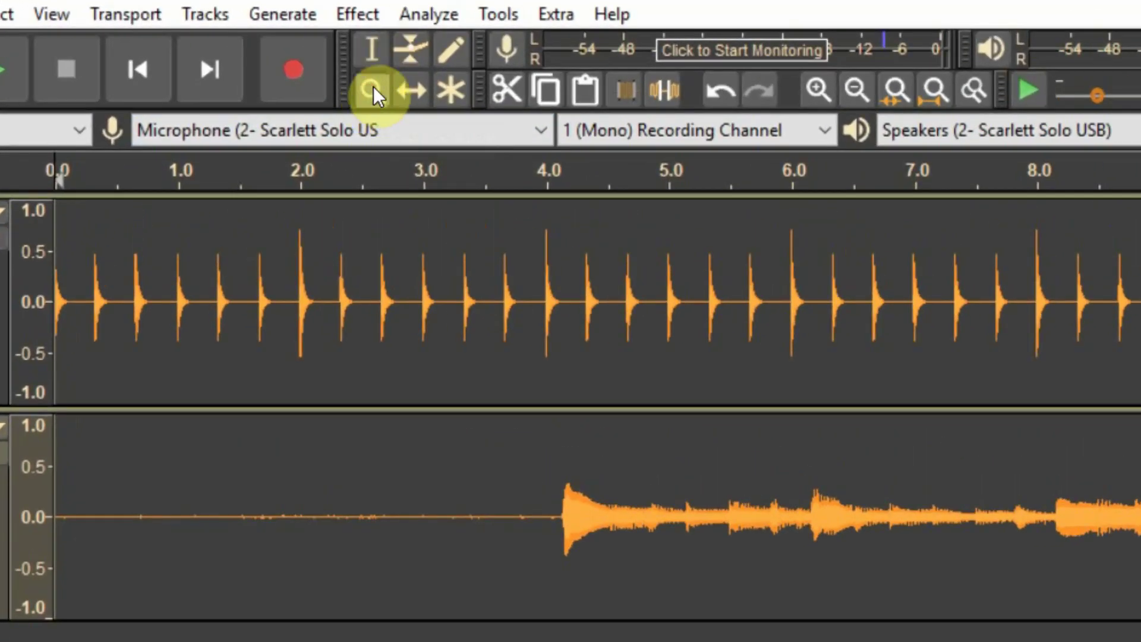
Step: Try the Selection tool on a short stretch of the rhythm track and leave the cursor at about 3.5 seconds
{"action": "left_click", "coordinate": [371, 51]}
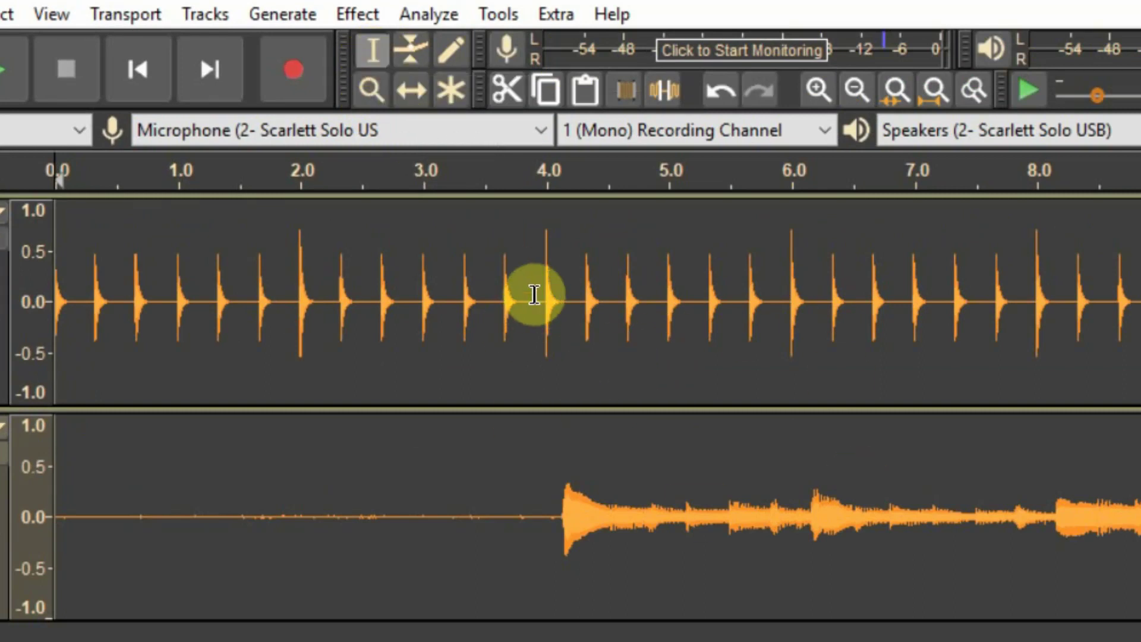
{"action": "left_click", "coordinate": [644, 358]}
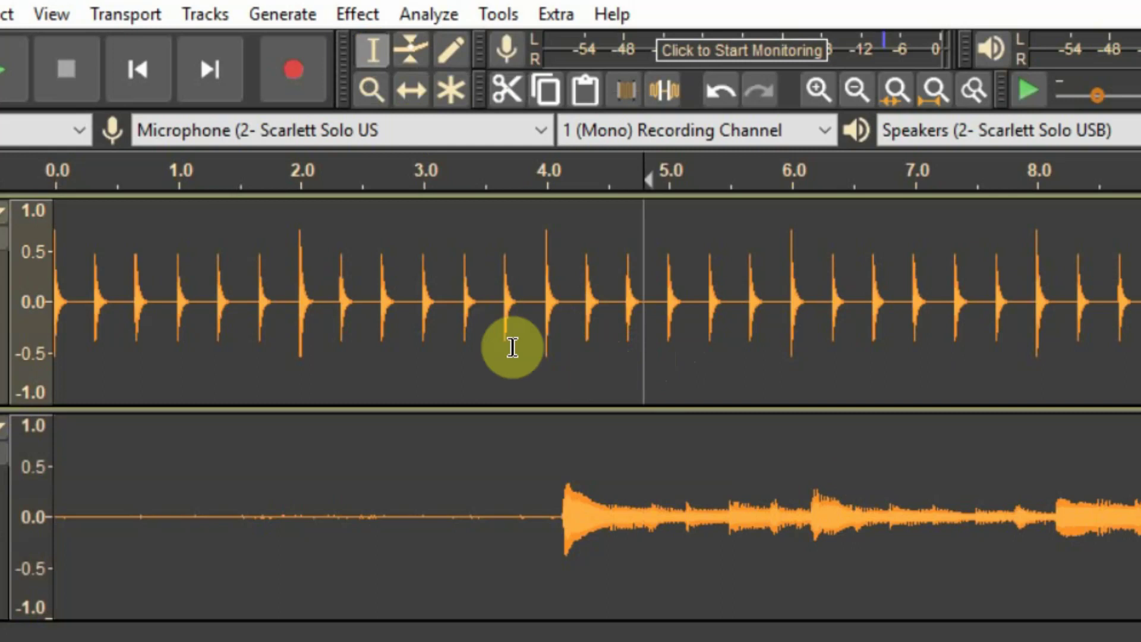
{"action": "left_click_drag", "start_coordinate": [509, 340], "coordinate": [588, 351]}
{"action": "left_click", "coordinate": [486, 384]}
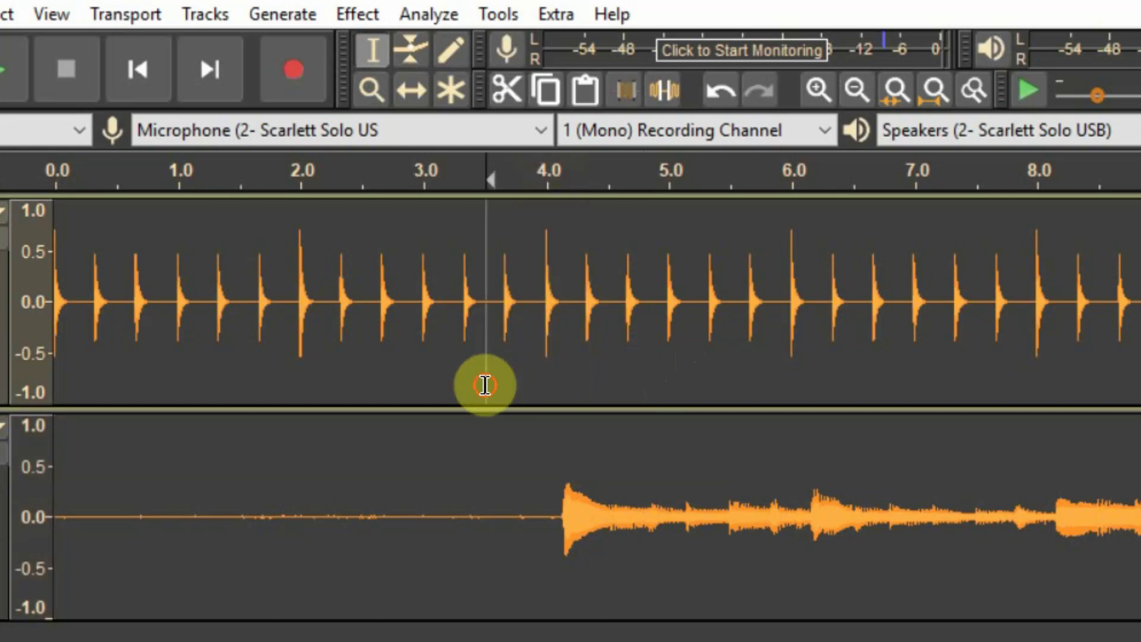
Step: Time-shift the recorded track earlier so that its first note lines up with the rhythm beat at 4.00 seconds
{"action": "left_click", "coordinate": [371, 87]}
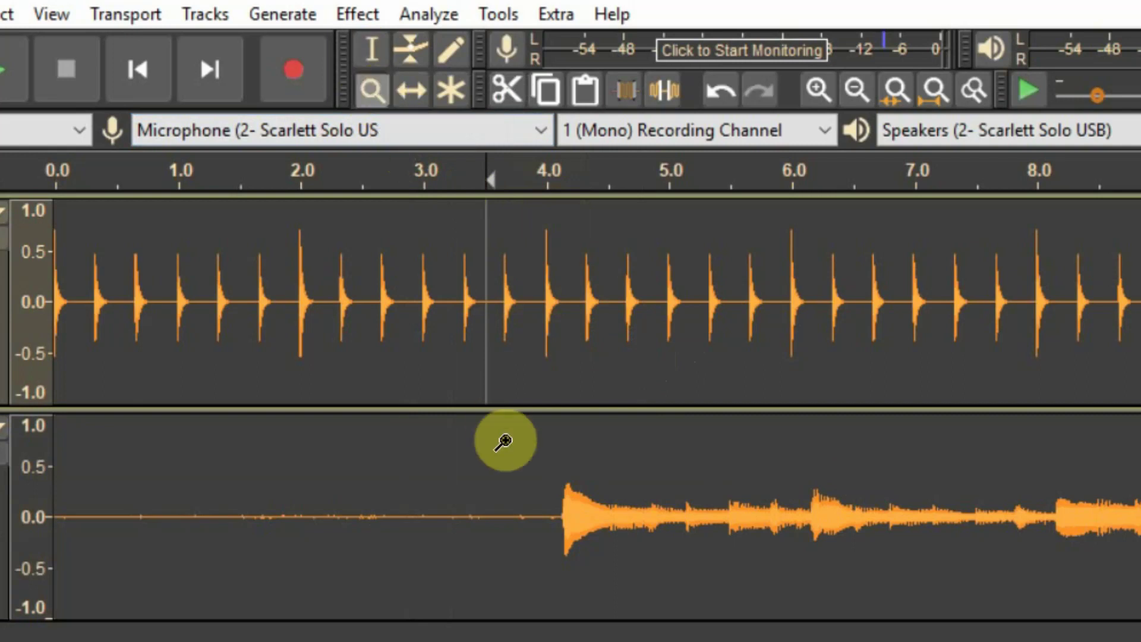
{"action": "left_click", "coordinate": [552, 512]}
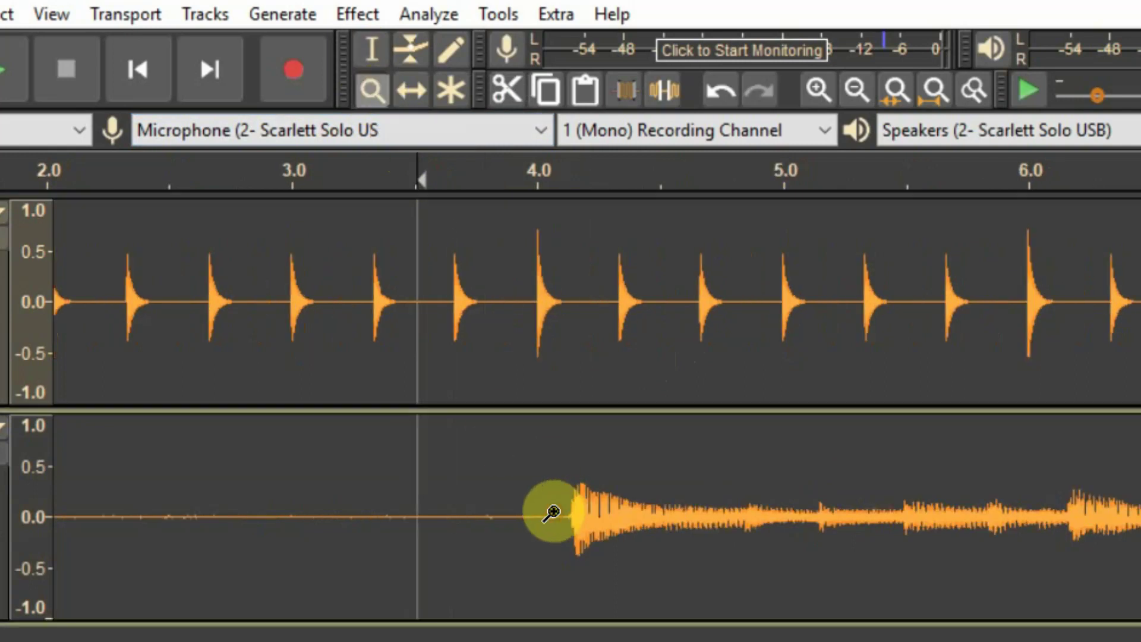
{"action": "left_click", "coordinate": [552, 512]}
{"action": "left_click", "coordinate": [552, 513]}
{"action": "left_click", "coordinate": [551, 513]}
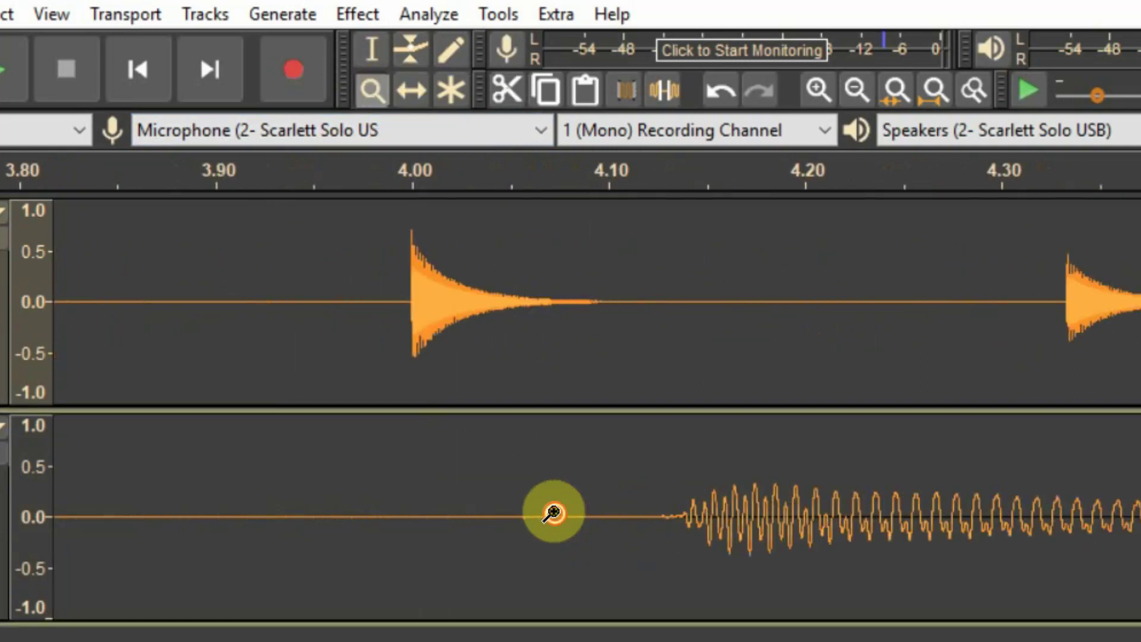
{"action": "left_click", "coordinate": [551, 513]}
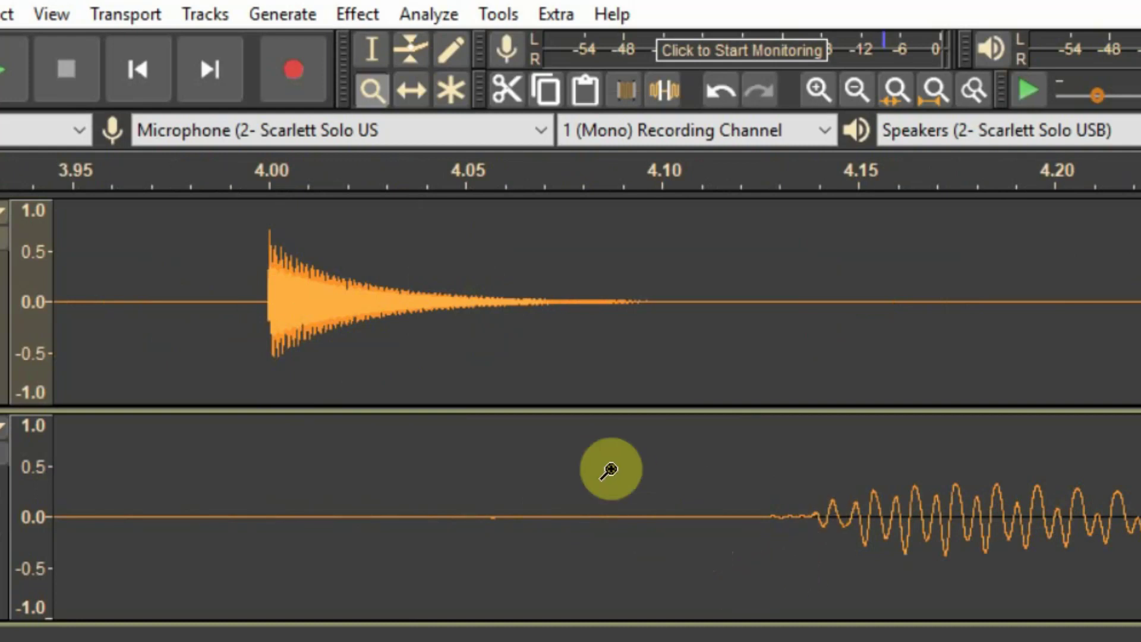
{"action": "left_click", "coordinate": [410, 92]}
{"action": "left_click_drag", "start_coordinate": [902, 458], "coordinate": [354, 468]}
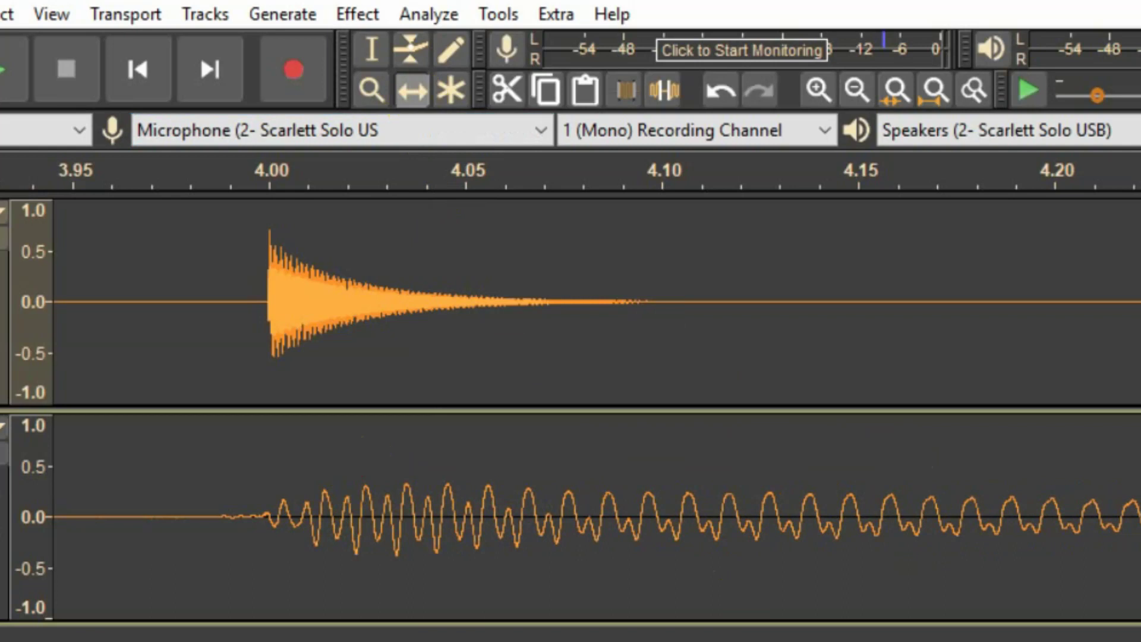
{"action": "left_click_drag", "start_coordinate": [416, 302], "coordinate": [466, 389]}
Step: Return to the full-length view and play both tracks from about 3.5 seconds to check the alignment by ear
{"action": "left_click", "coordinate": [375, 89]}
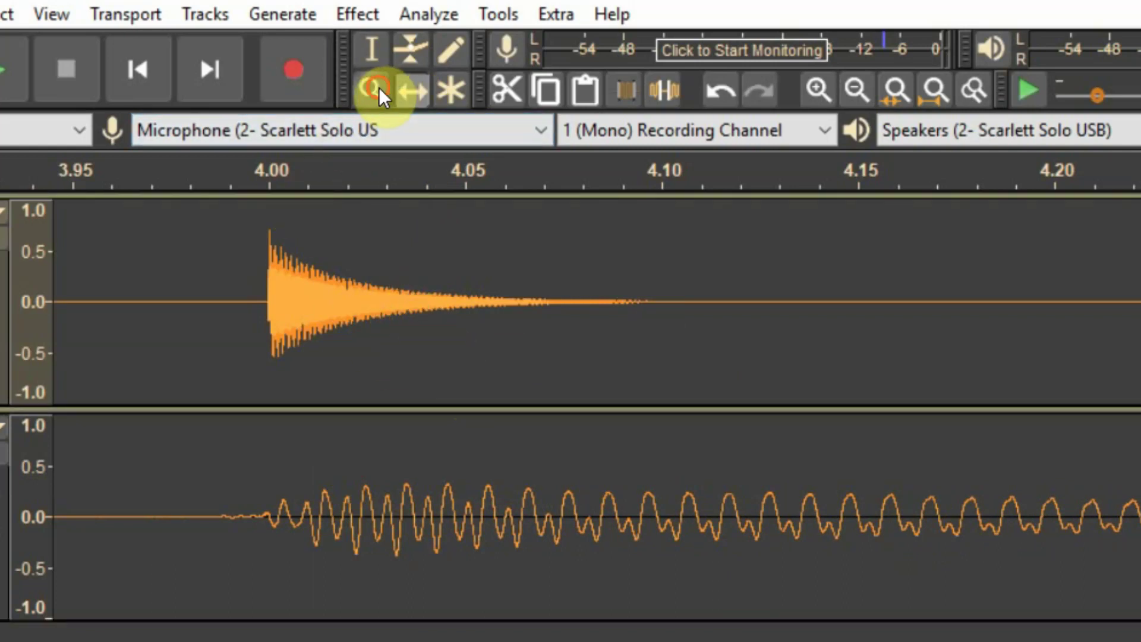
{"action": "right_click", "coordinate": [387, 293]}
{"action": "right_click", "coordinate": [396, 291]}
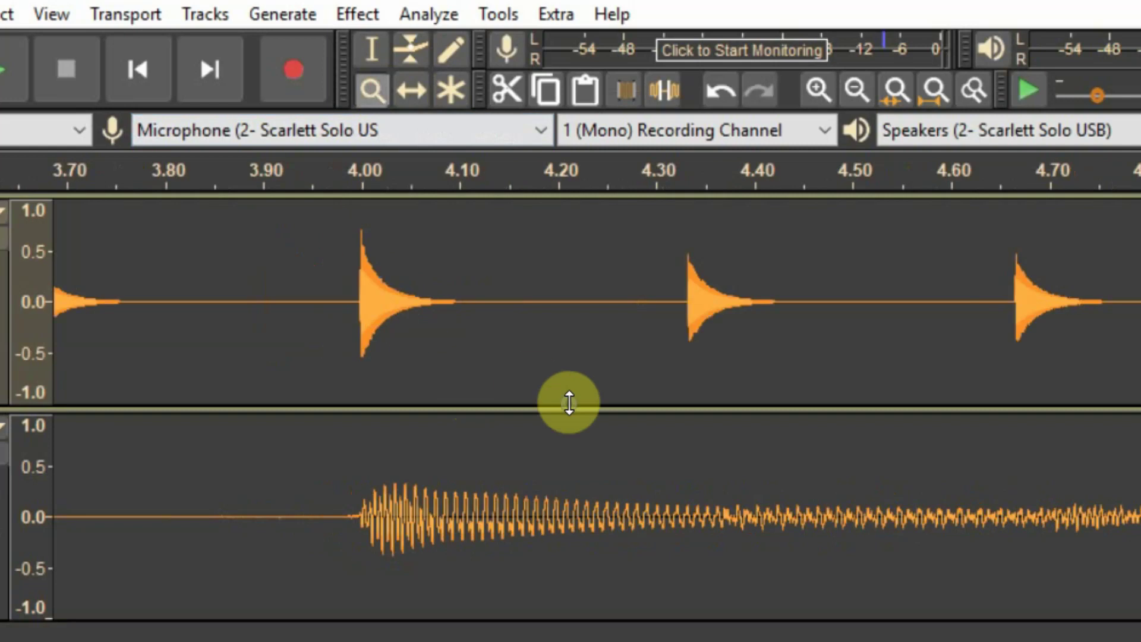
{"action": "right_click", "coordinate": [594, 438]}
{"action": "right_click", "coordinate": [594, 438]}
{"action": "right_click", "coordinate": [595, 439]}
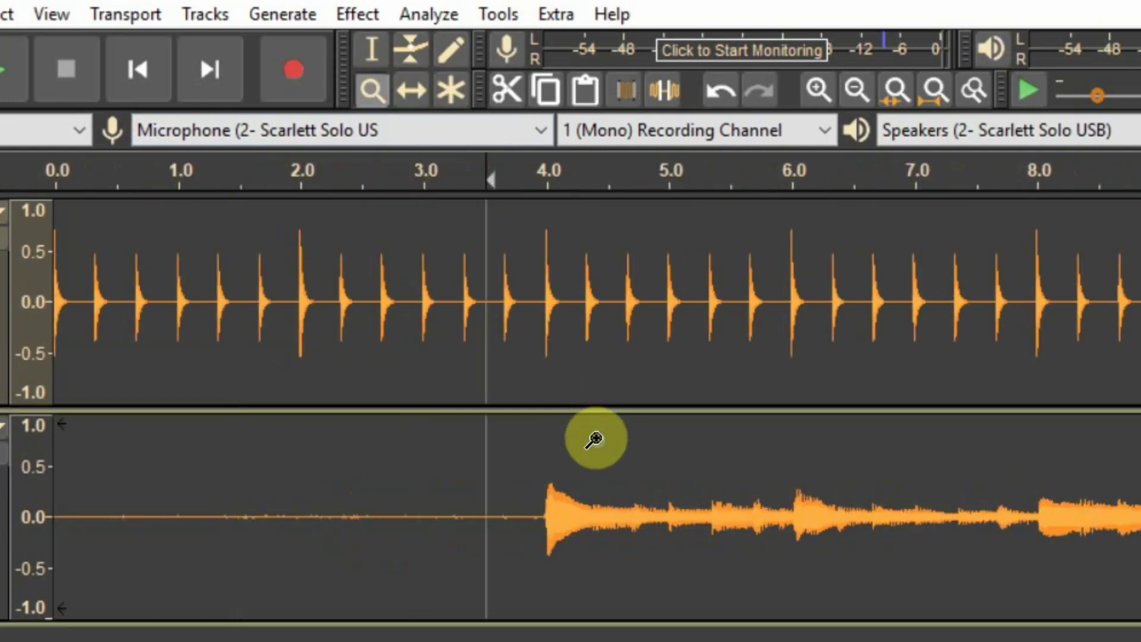
{"action": "key", "text": "space"}
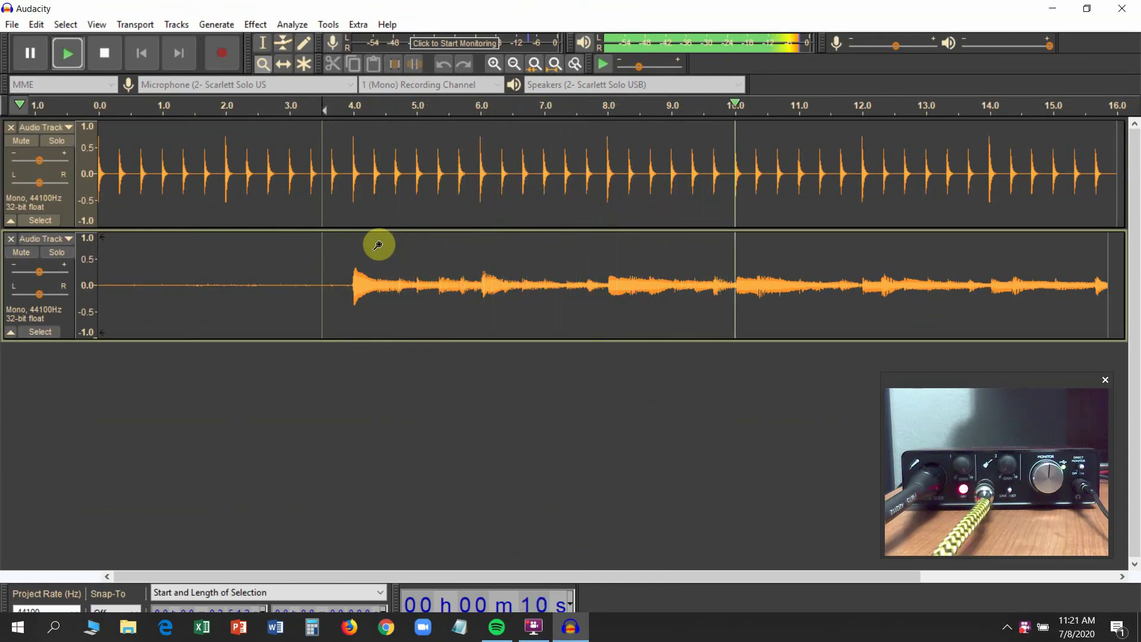
{"action": "key", "text": "space"}
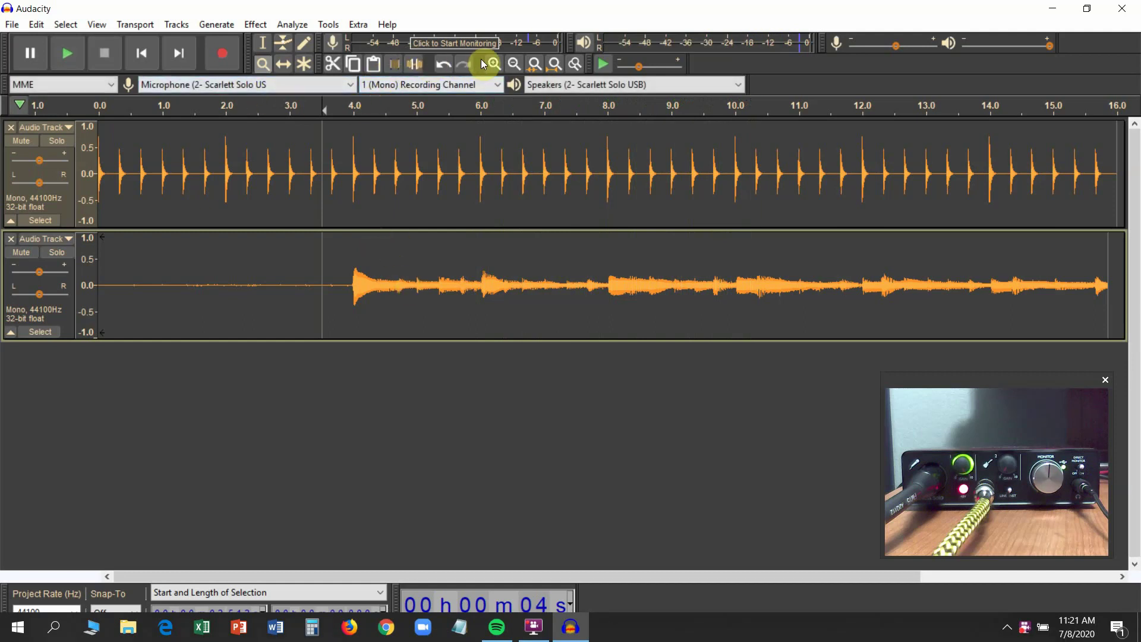
Step: Undo the time shift and select the gap of about 0.144 seconds between the beat at 4.00 seconds and the recorded note's start on both tracks
{"action": "left_click", "coordinate": [445, 64]}
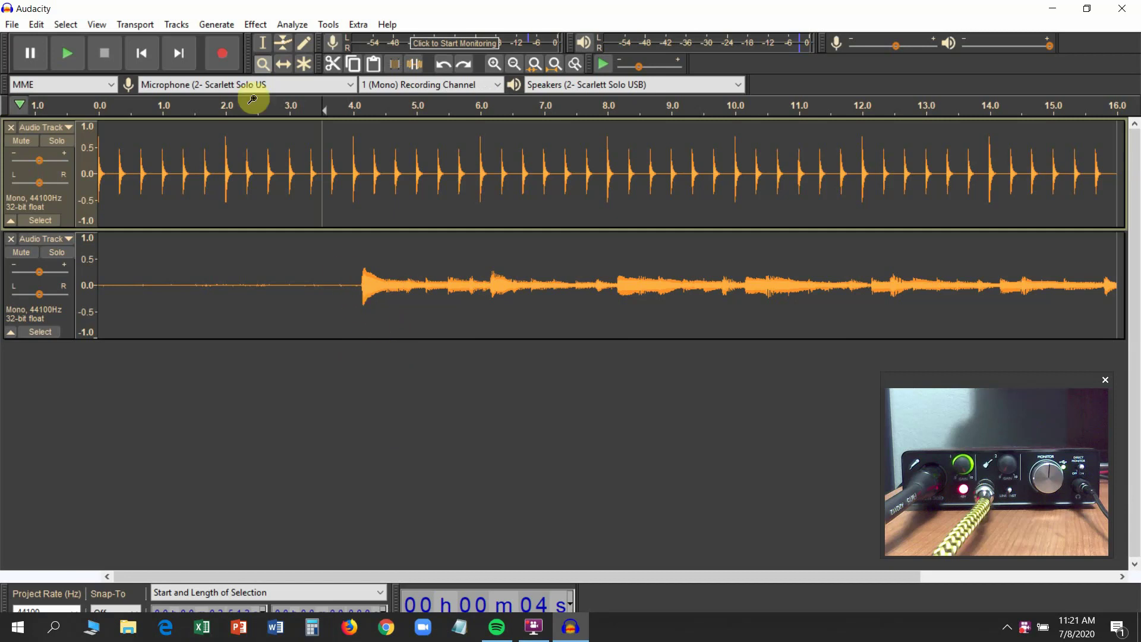
{"action": "left_click", "coordinate": [263, 64]}
{"action": "left_click", "coordinate": [359, 286]}
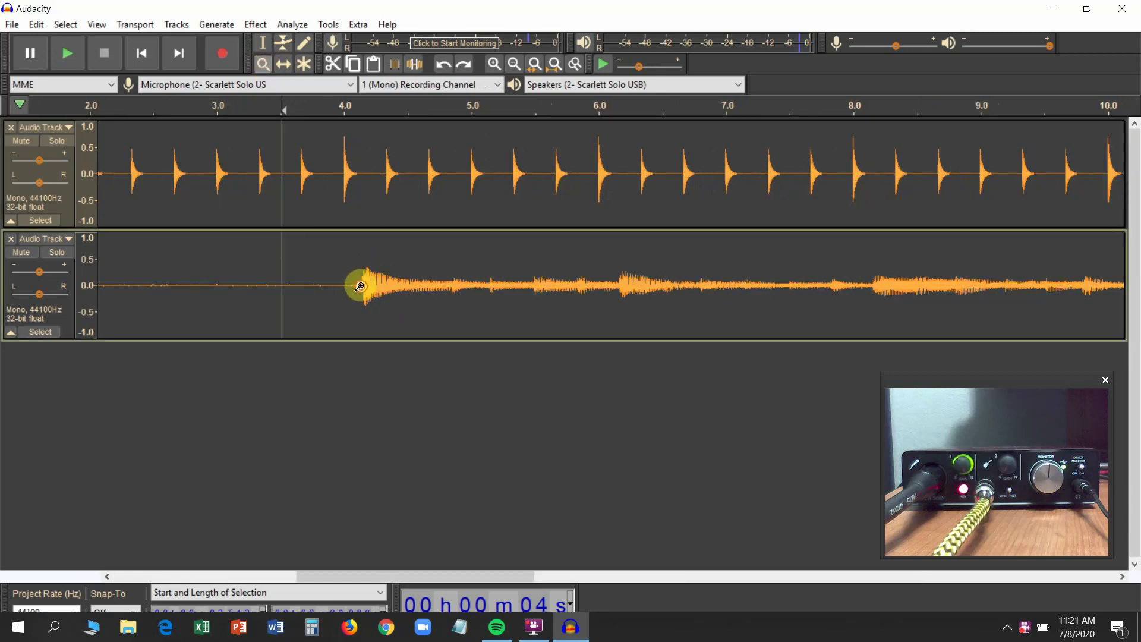
{"action": "left_click", "coordinate": [356, 283]}
{"action": "left_click", "coordinate": [360, 283]}
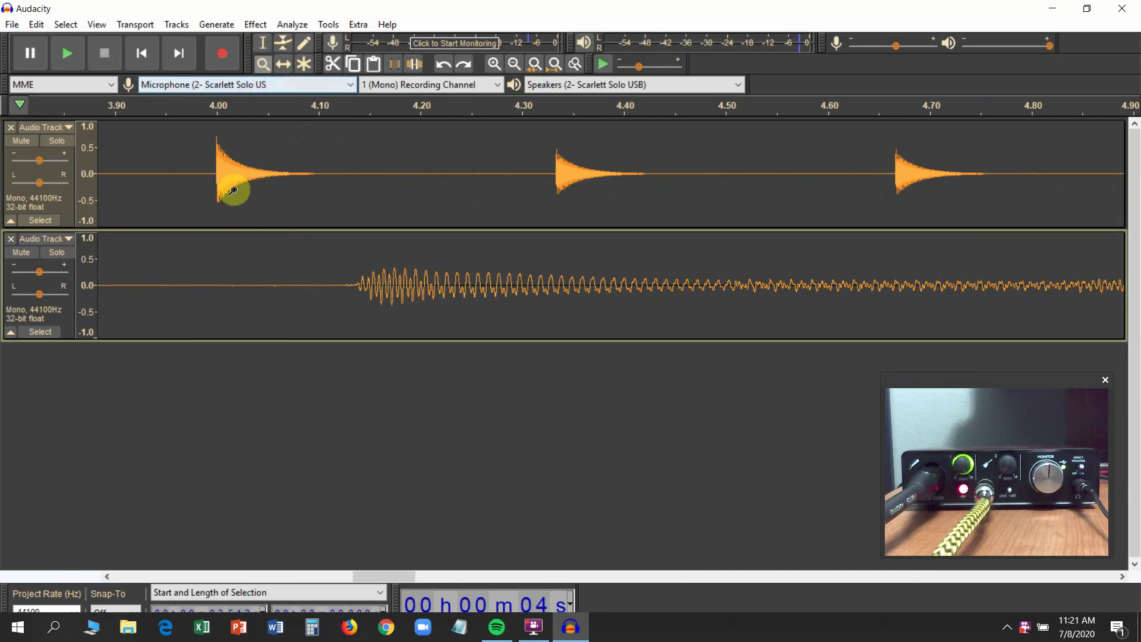
{"action": "left_click", "coordinate": [263, 46]}
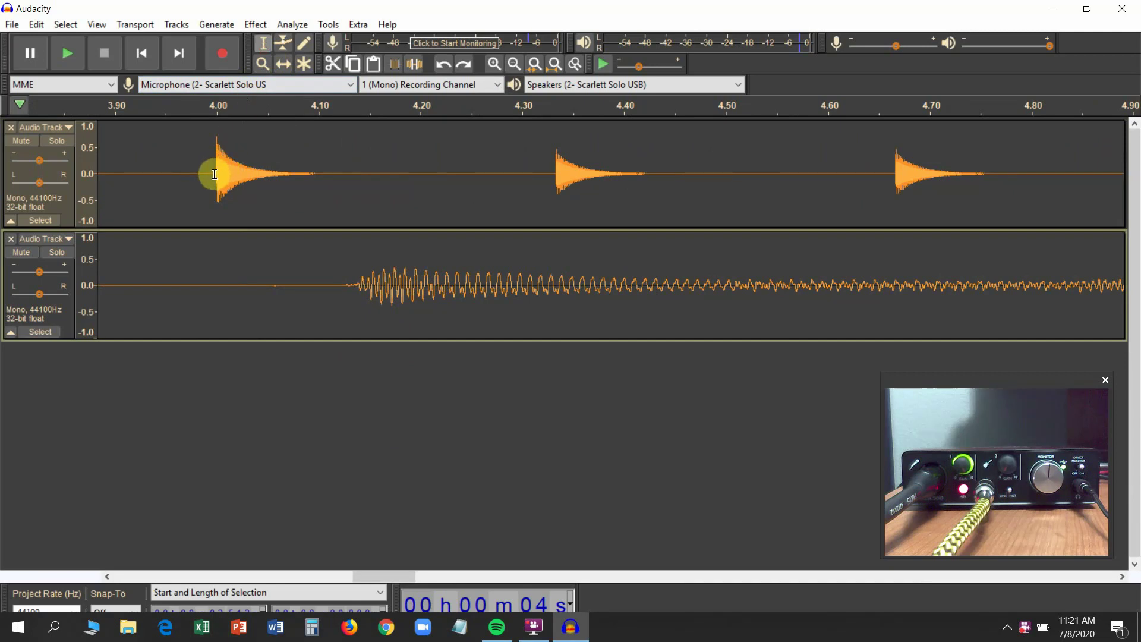
{"action": "left_click_drag", "start_coordinate": [215, 175], "coordinate": [359, 349]}
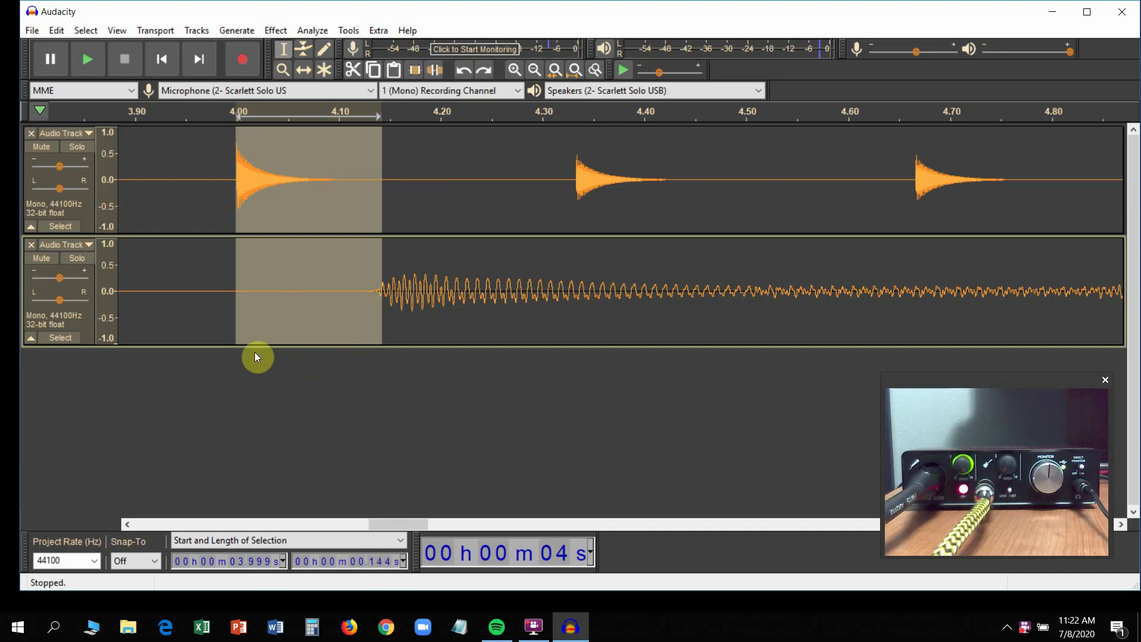
Step: Set the latency compensation to -144 milliseconds in the device preferences and apply it
{"action": "left_click", "coordinate": [57, 30]}
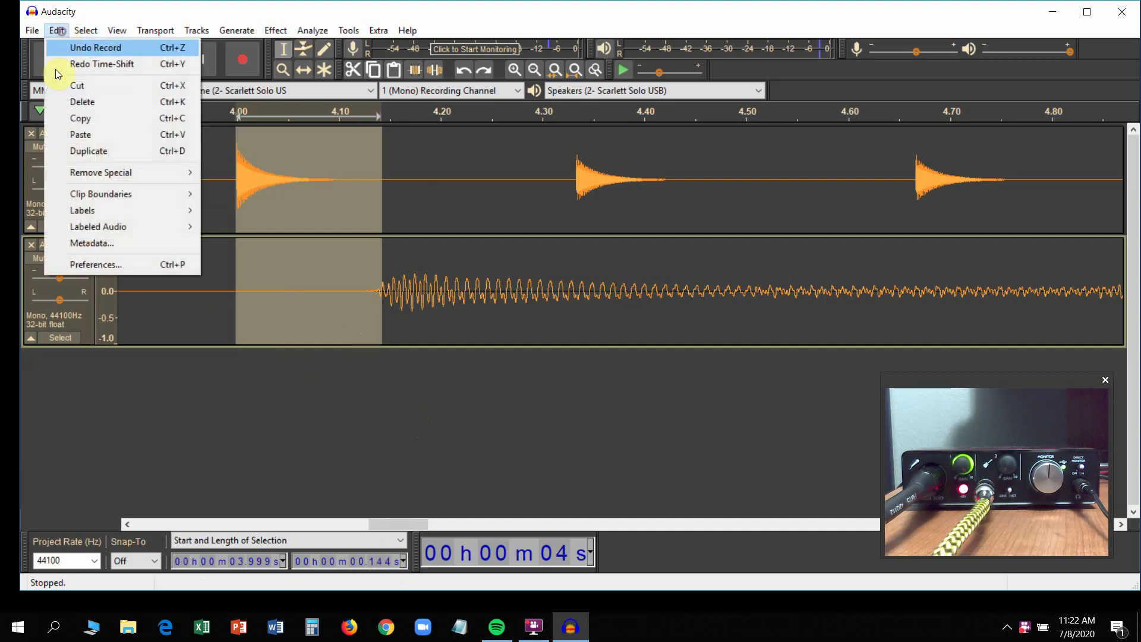
{"action": "left_click", "coordinate": [101, 266]}
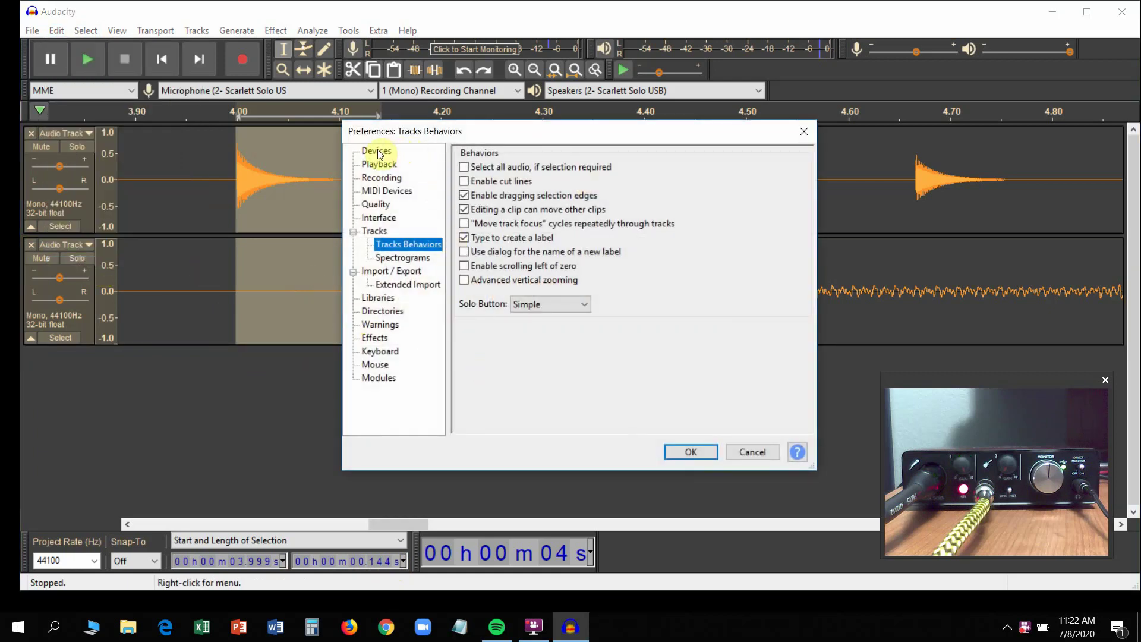
{"action": "left_click", "coordinate": [377, 152]}
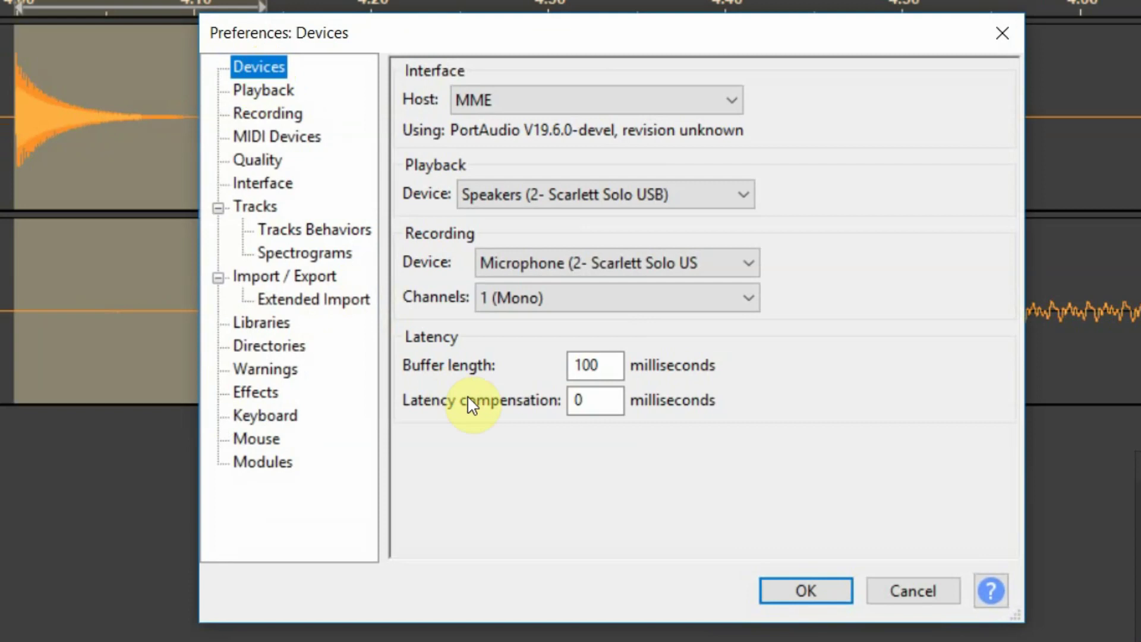
{"action": "left_click", "coordinate": [587, 401]}
{"action": "double_click", "coordinate": [575, 402]}
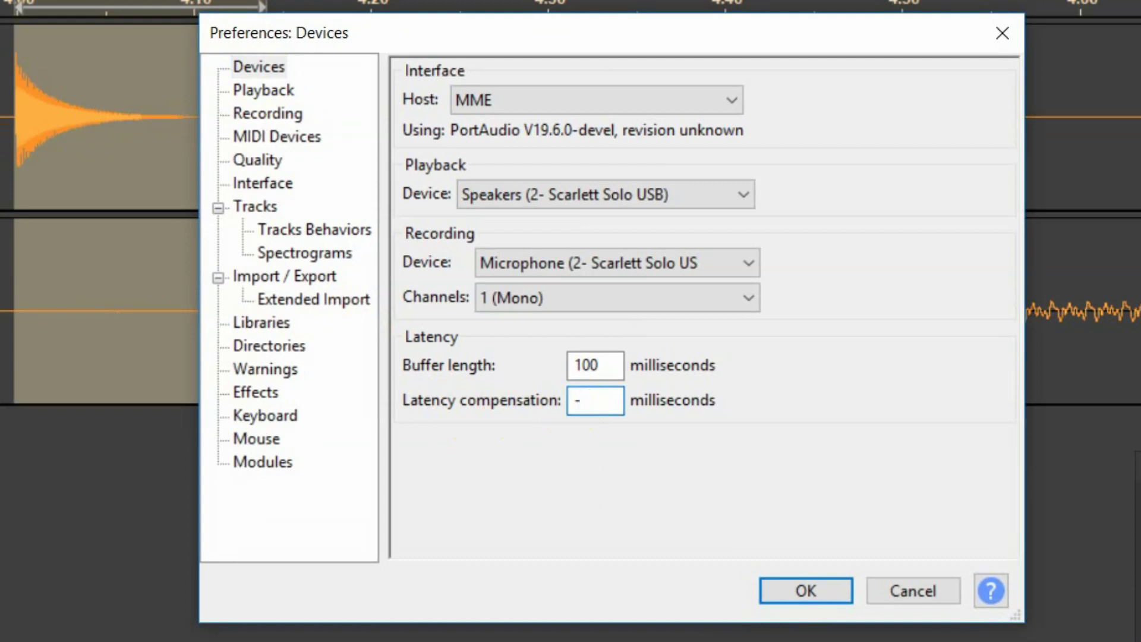
{"action": "type", "text": "-144"}
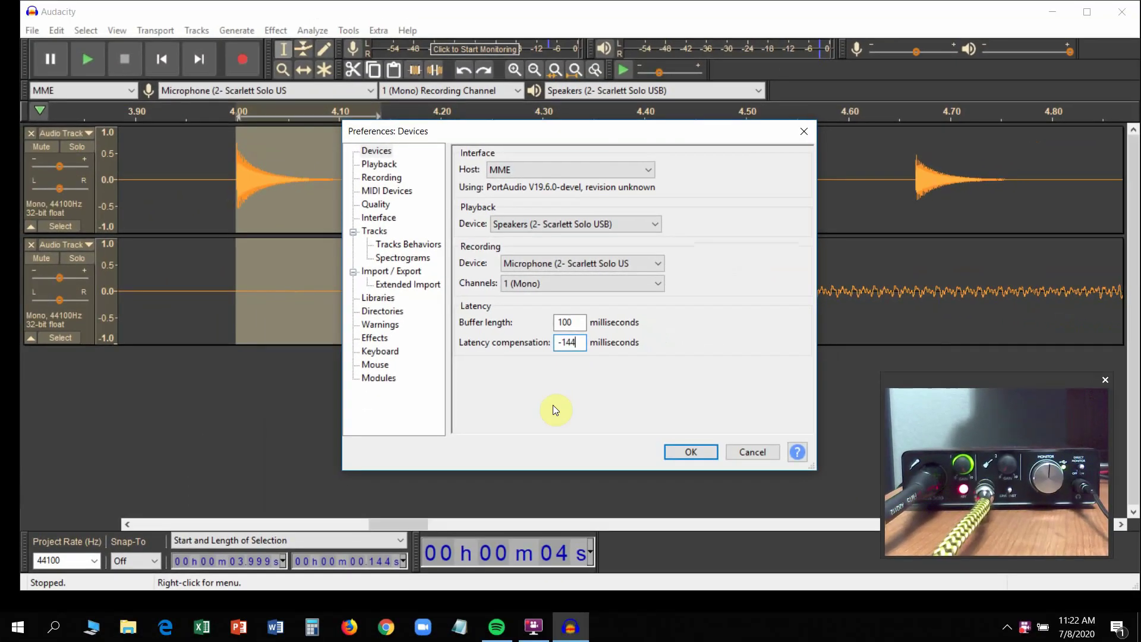
{"action": "key", "text": "Return"}
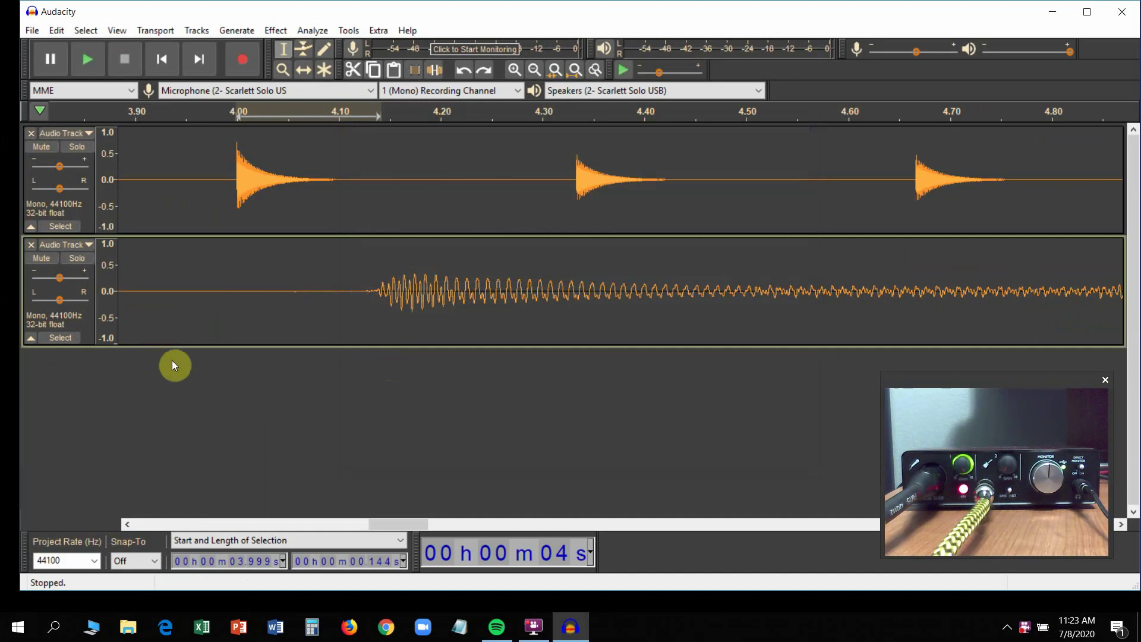
Step: Mute the recorded guitar track and solo the rhythm track in preparation for a new take
{"action": "left_click", "coordinate": [41, 258]}
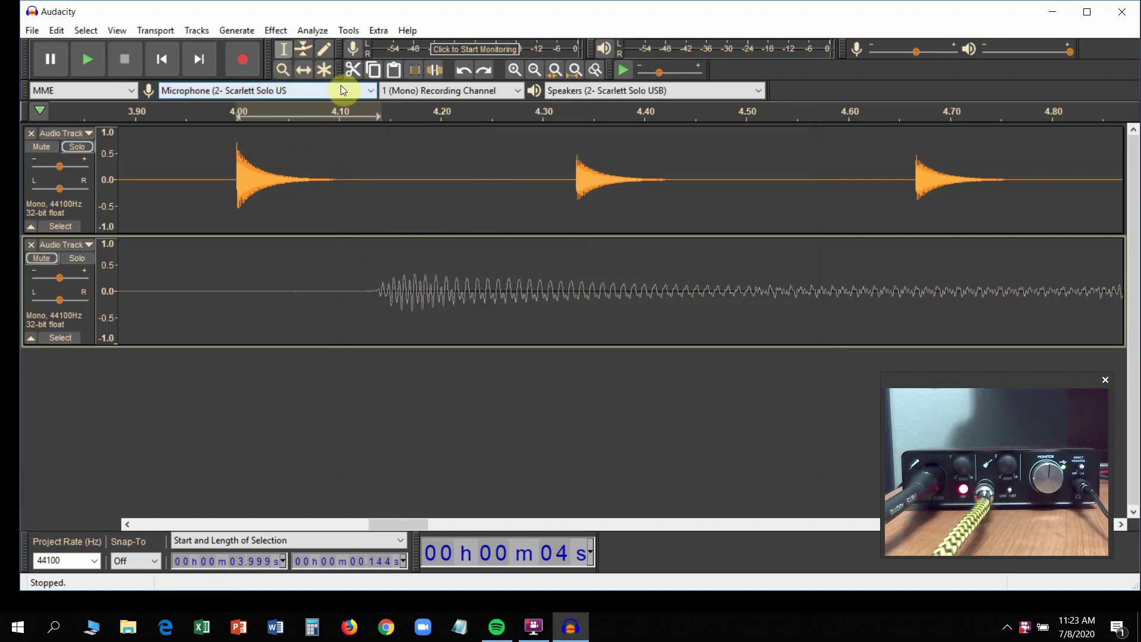
{"action": "left_click", "coordinate": [283, 72]}
{"action": "right_click", "coordinate": [334, 220]}
{"action": "right_click", "coordinate": [334, 220]}
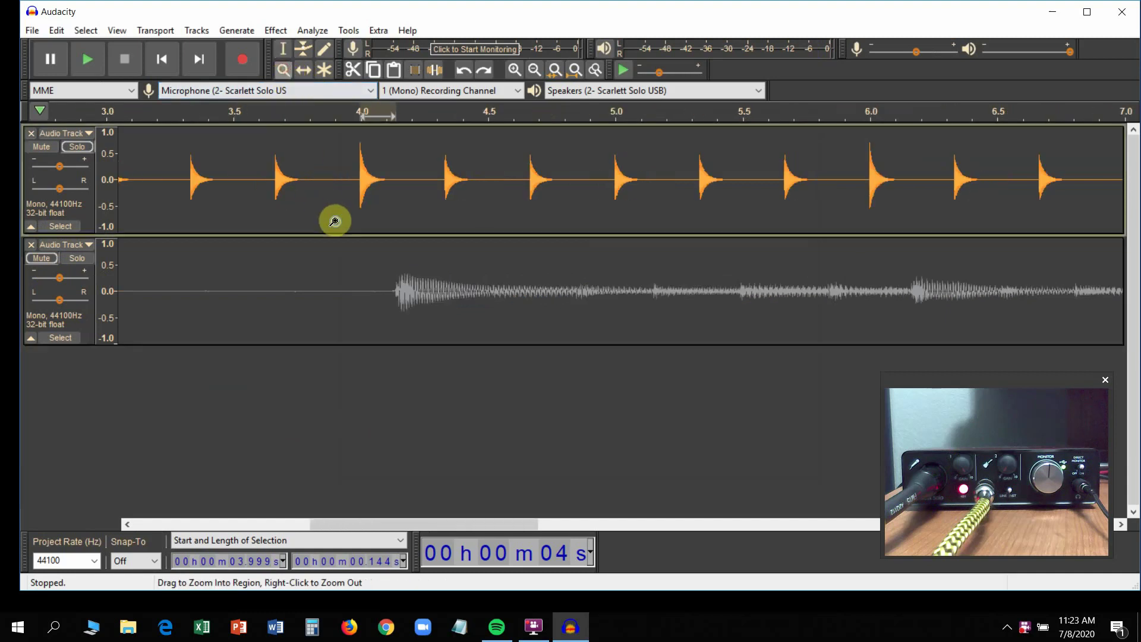
{"action": "right_click", "coordinate": [334, 222]}
{"action": "right_click", "coordinate": [334, 221]}
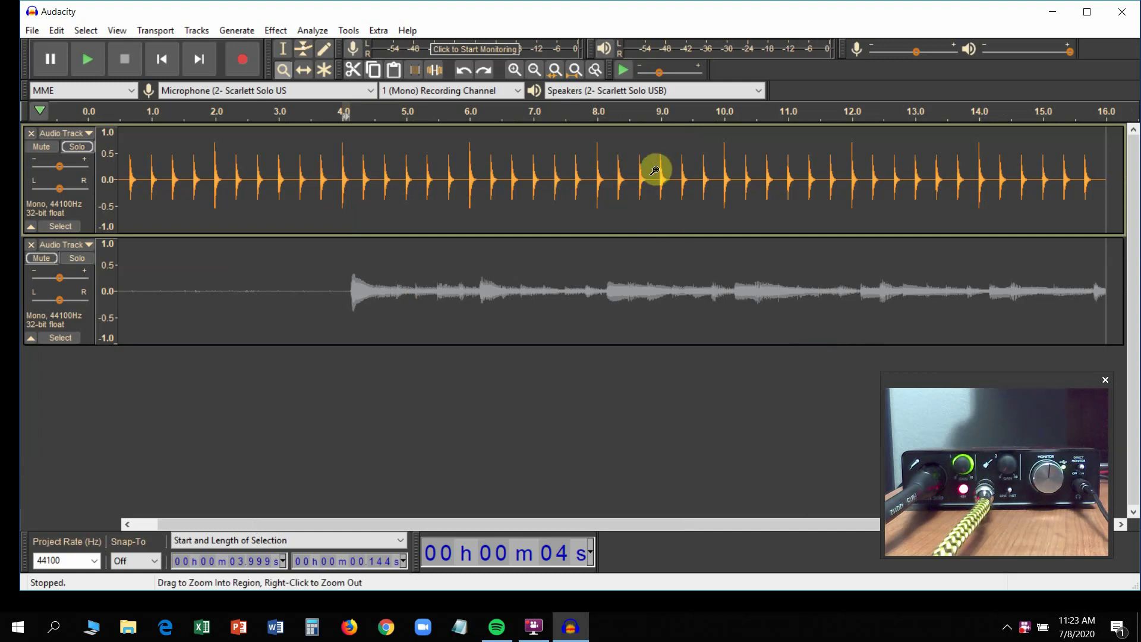
{"action": "left_click", "coordinate": [47, 262]}
{"action": "left_click", "coordinate": [77, 151]}
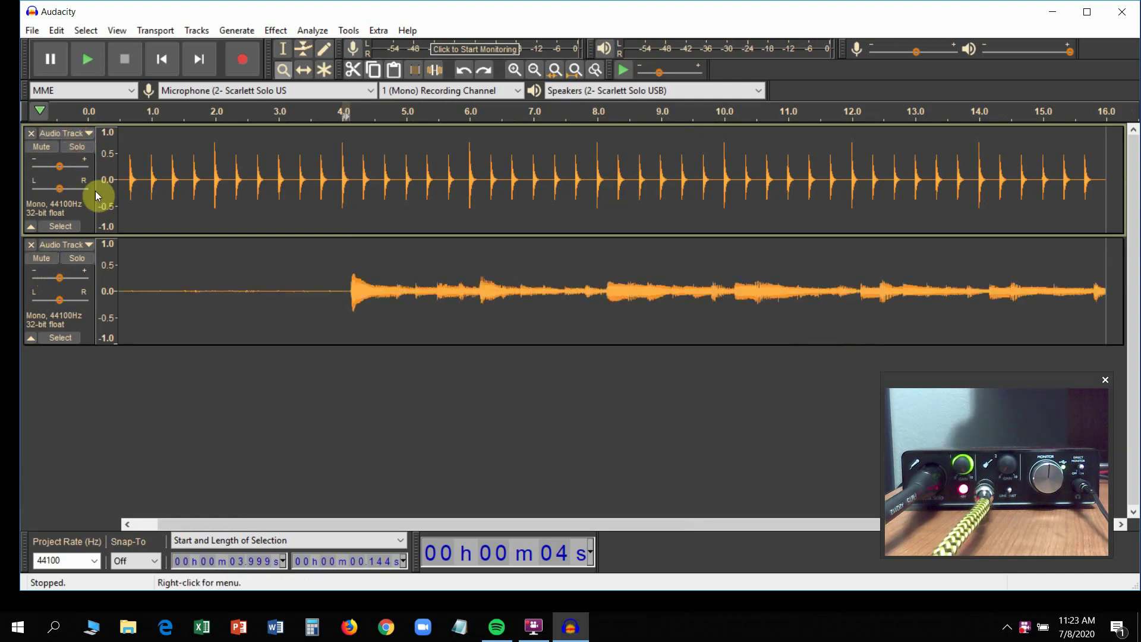
{"action": "left_click", "coordinate": [38, 257]}
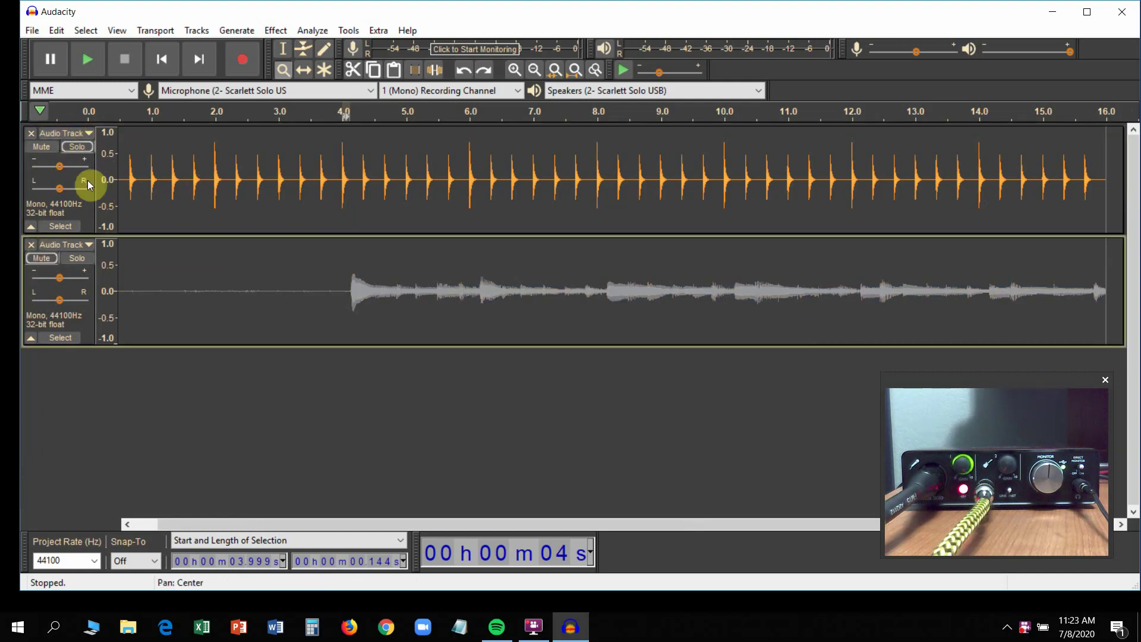
Step: Discard the short take made over the 0.144-second selection and record a new guitar take of about 24 seconds from the project start
{"action": "left_click", "coordinate": [243, 64]}
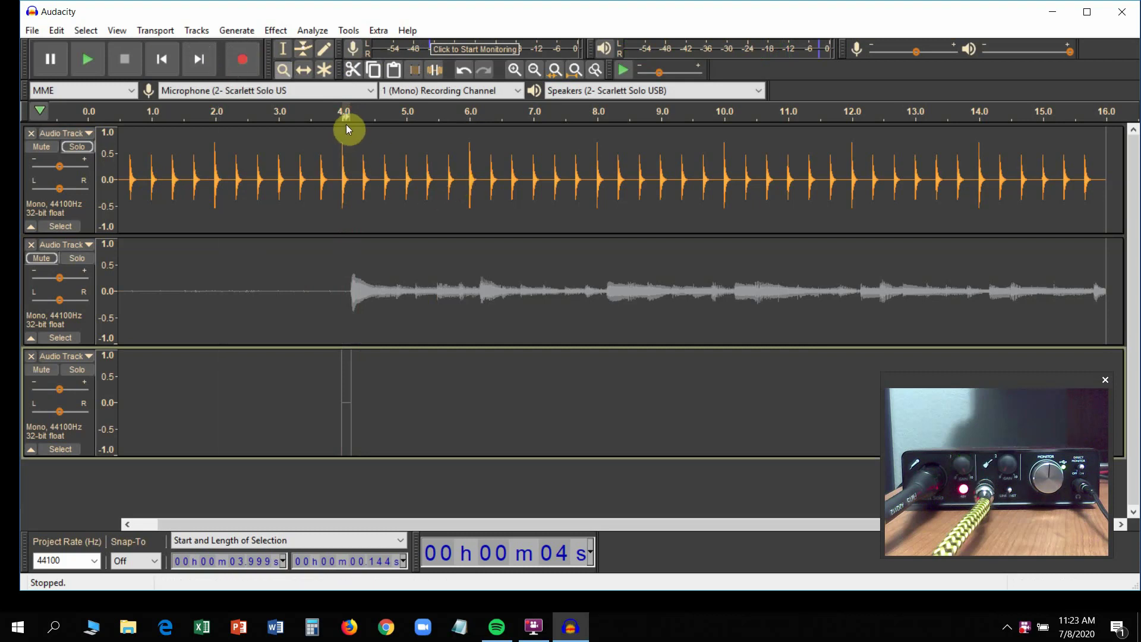
{"action": "left_click", "coordinate": [31, 356]}
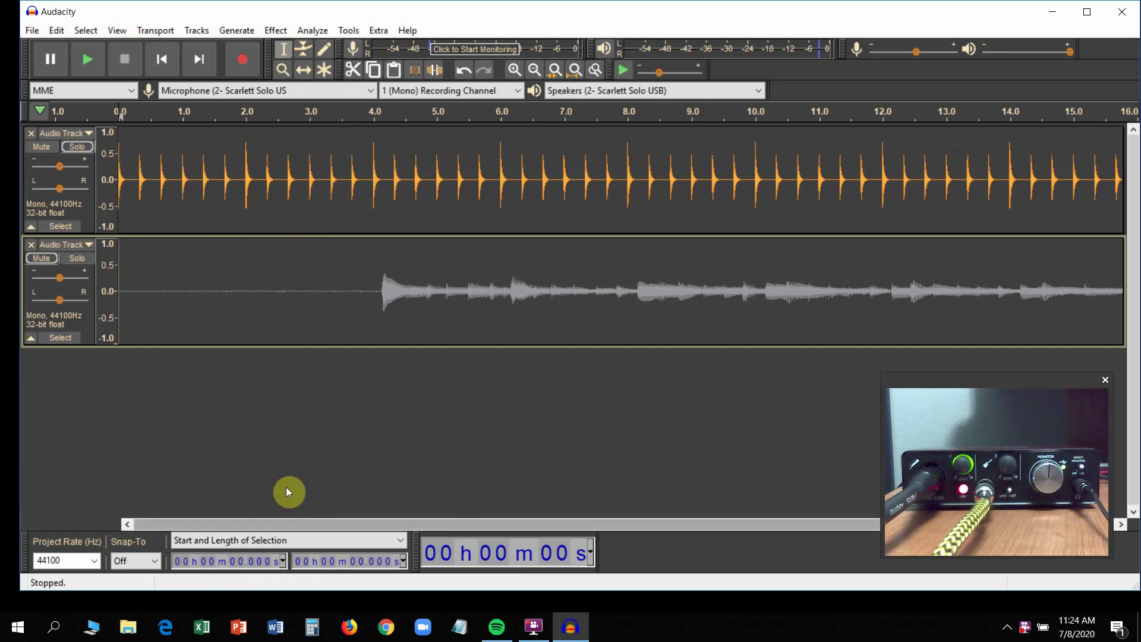
{"action": "left_click", "coordinate": [248, 61]}
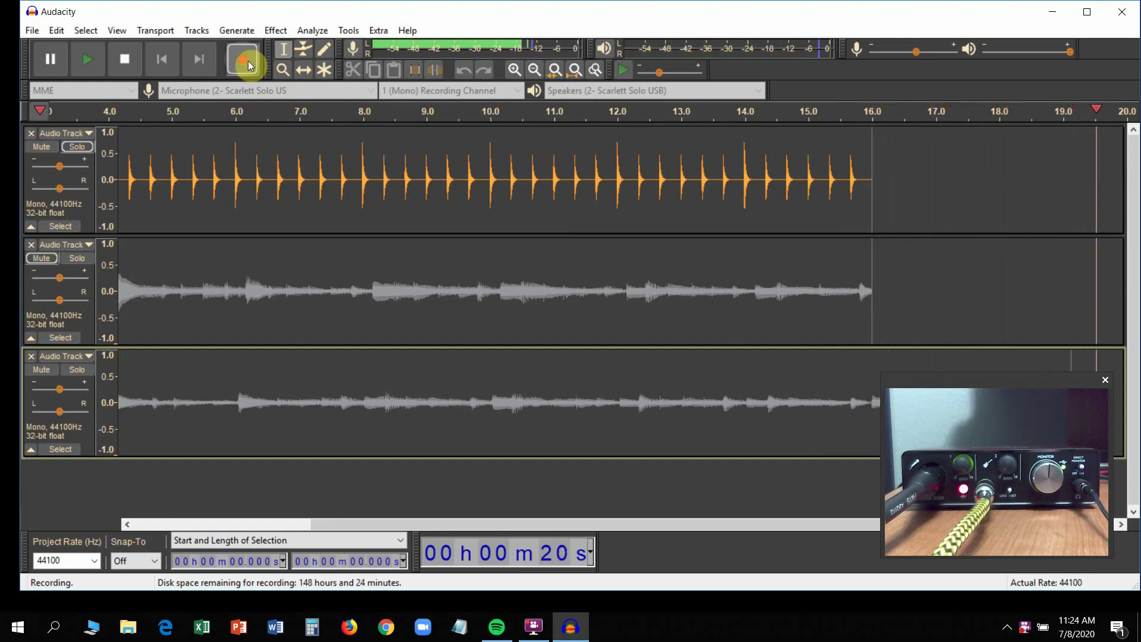
{"action": "left_click", "coordinate": [124, 56]}
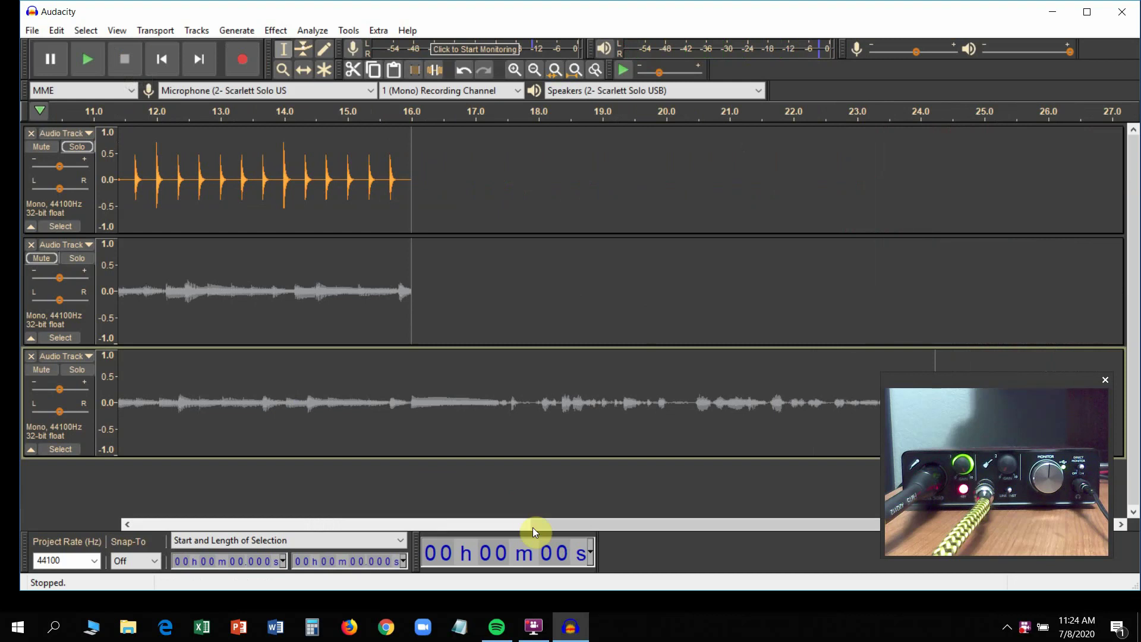
Step: Examine the waveforms closely around 4.00 seconds to compare the first-note starts of both guitar takes with the rhythm beat
{"action": "left_click_drag", "start_coordinate": [556, 526], "coordinate": [157, 501]}
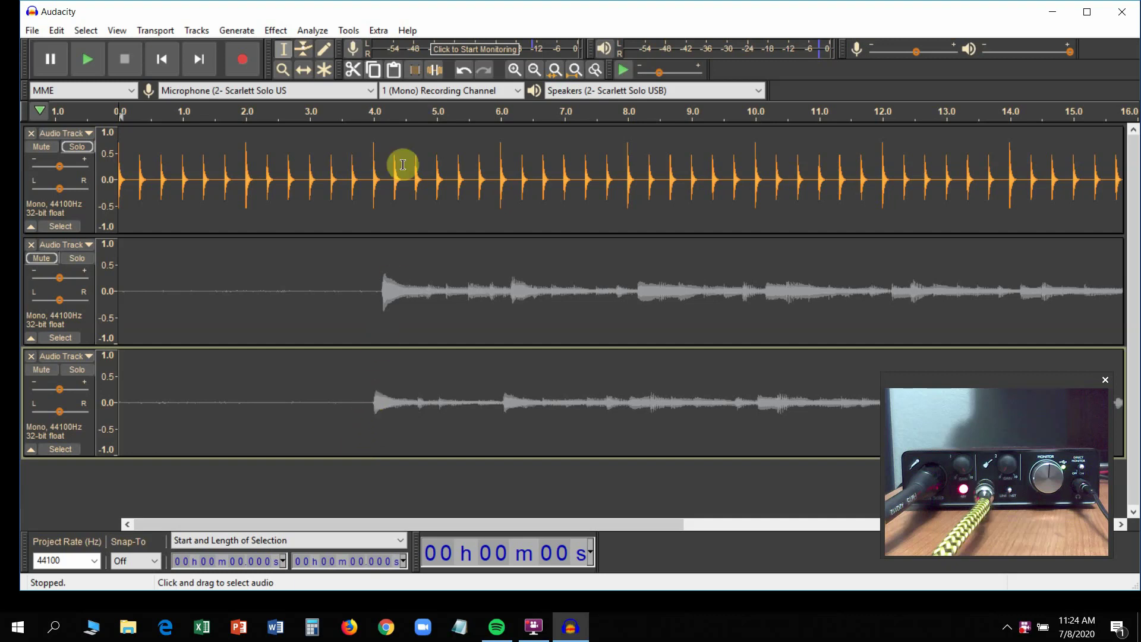
{"action": "left_click", "coordinate": [284, 71]}
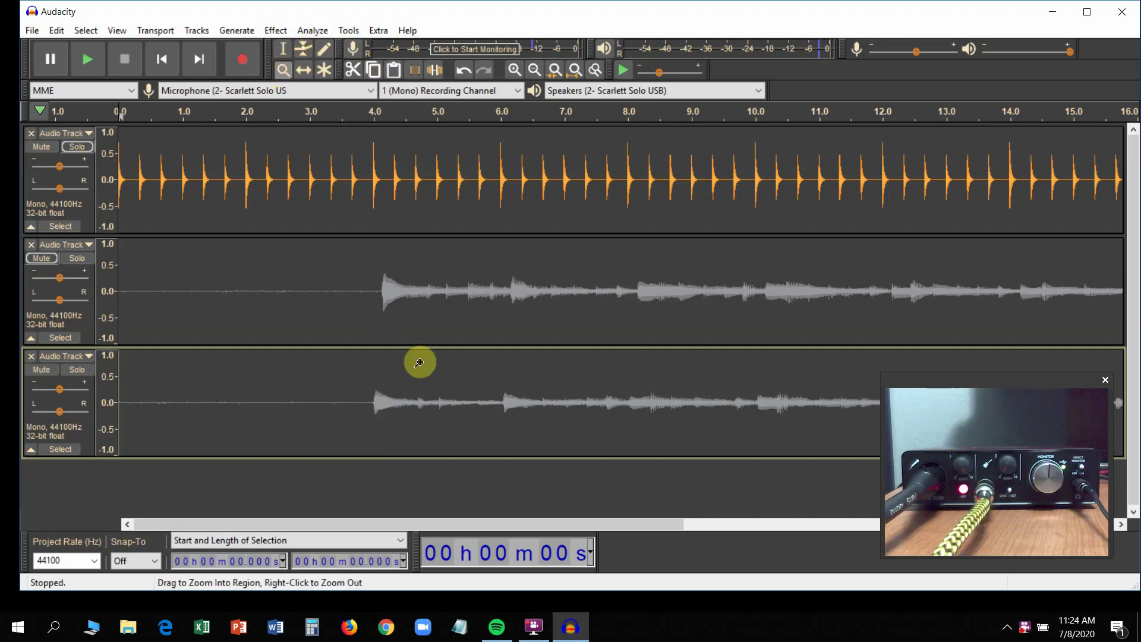
{"action": "left_click", "coordinate": [377, 378]}
{"action": "left_click", "coordinate": [378, 380]}
{"action": "left_click", "coordinate": [378, 381]}
{"action": "left_click", "coordinate": [378, 381]}
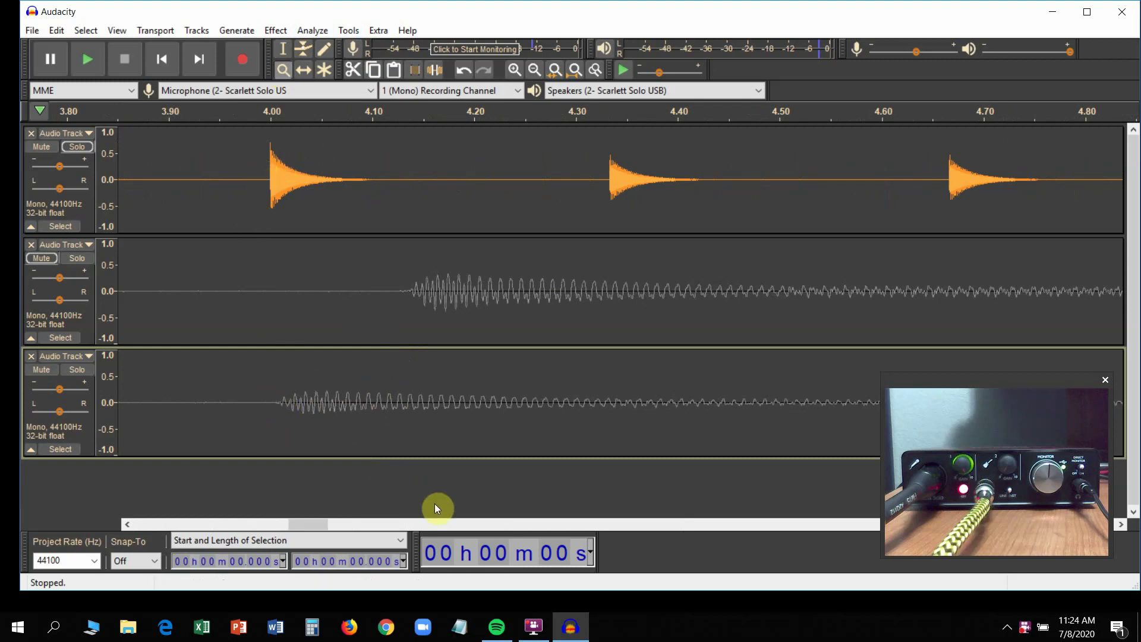
{"action": "mouse_move", "coordinate": [303, 523]}
{"action": "left_mouse_down"}
{"action": "mouse_move", "coordinate": [125, 513]}
{"action": "mouse_move", "coordinate": [322, 525]}
{"action": "mouse_move", "coordinate": [304, 528]}
{"action": "left_mouse_up"}
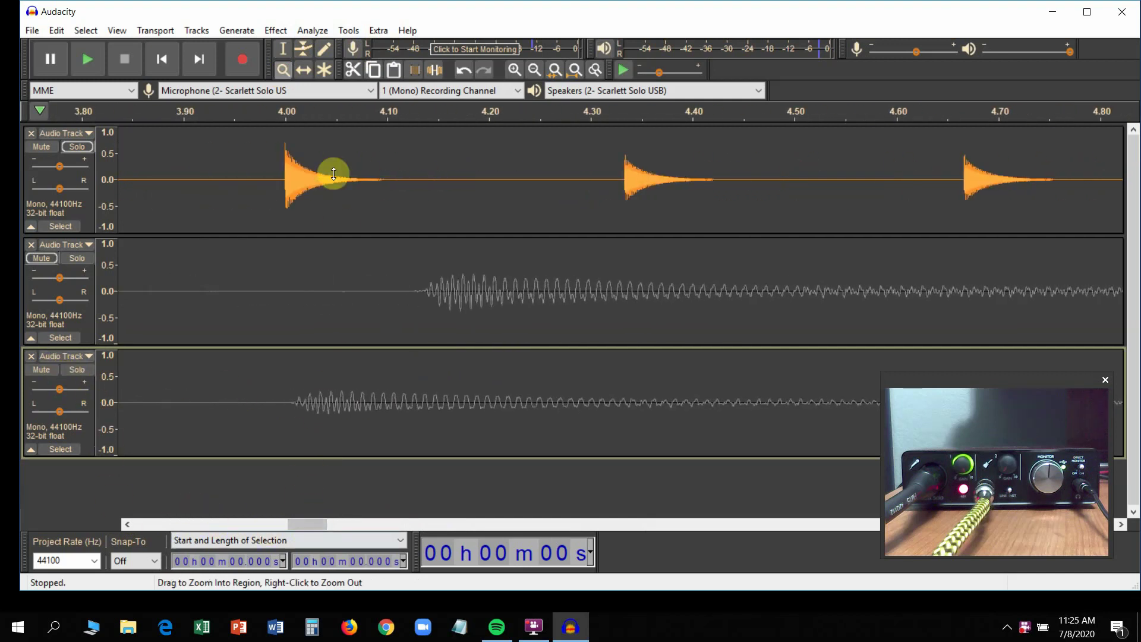
Step: Play the project briefly from the start with the rhythm track still soloed
{"action": "left_click", "coordinate": [162, 58]}
{"action": "left_click", "coordinate": [84, 63]}
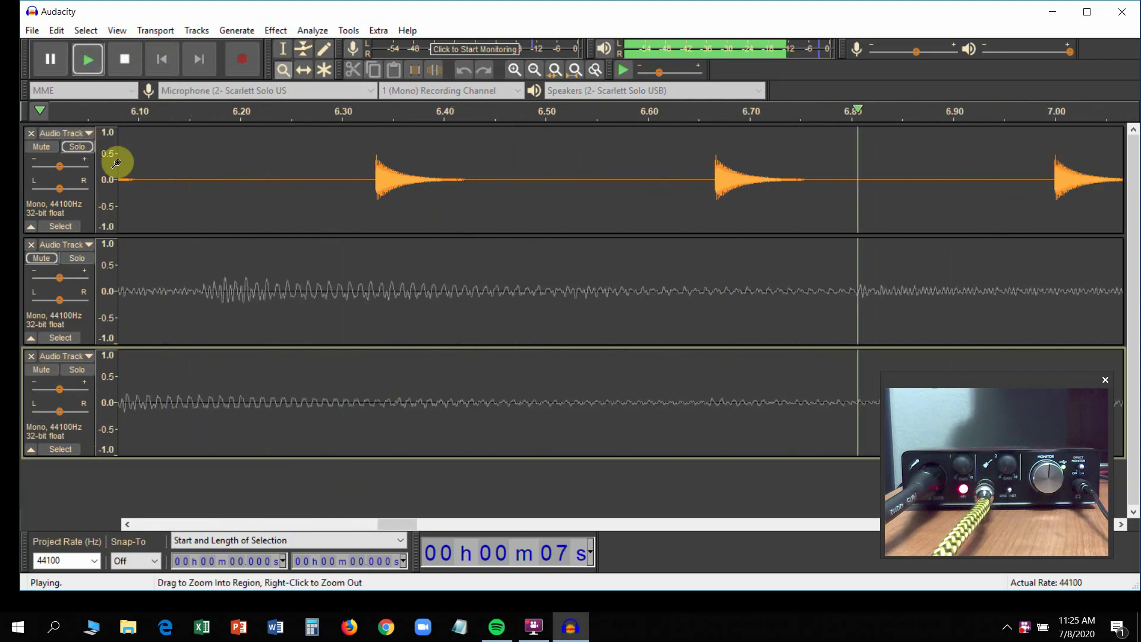
{"action": "key", "text": "space"}
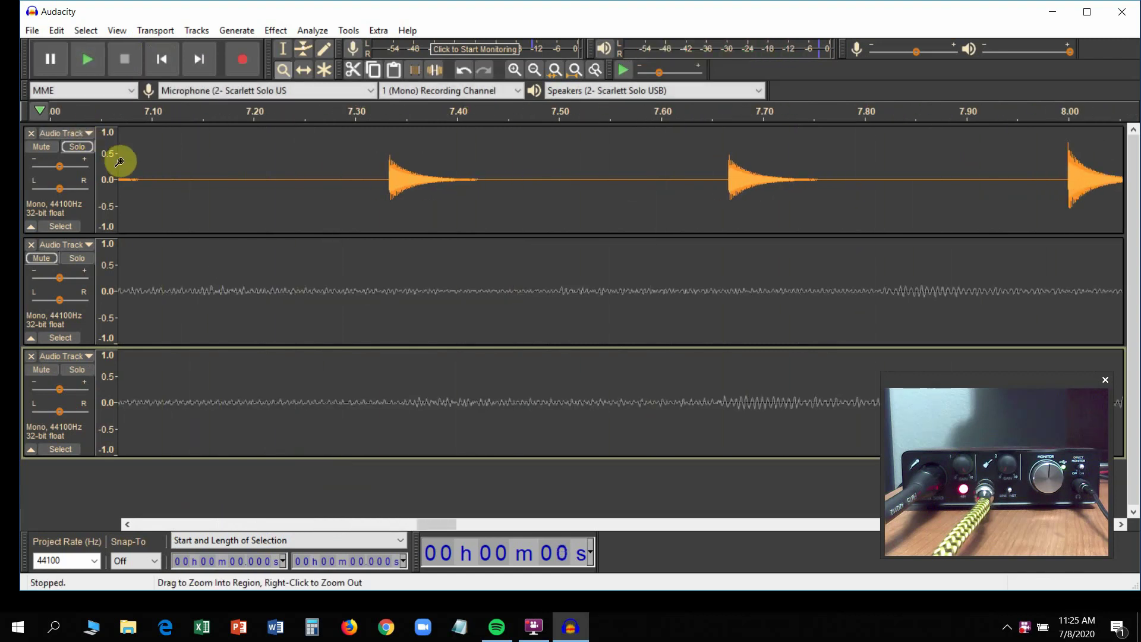
Step: Turn off the rhythm track's solo, mute the first guitar take, and play the rhythm with the new take from the start
{"action": "left_click", "coordinate": [67, 148]}
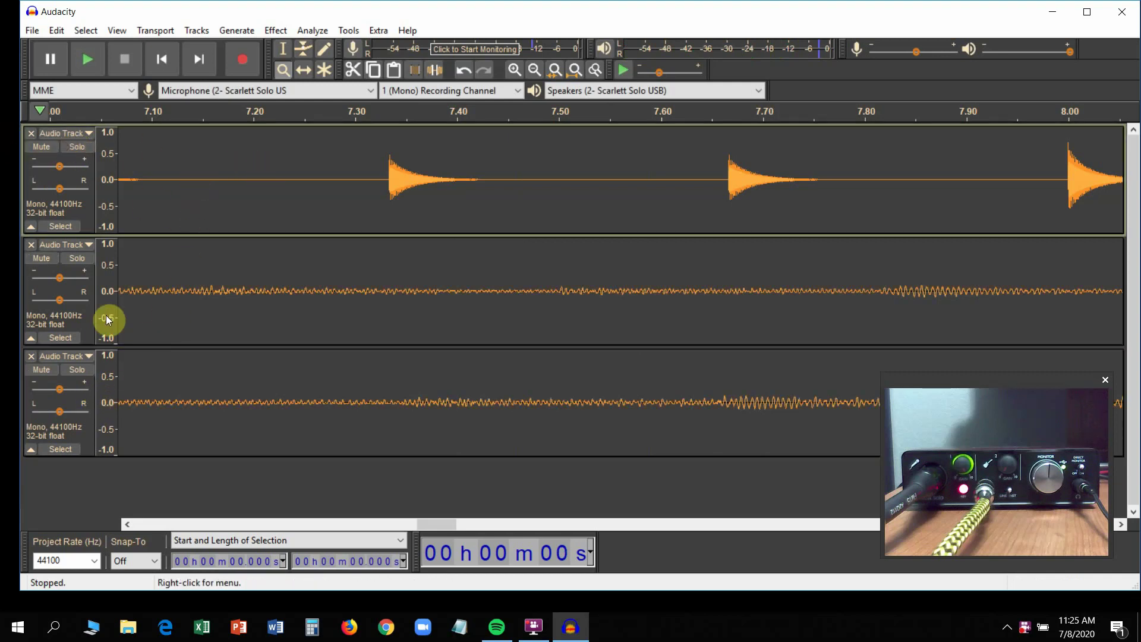
{"action": "left_click", "coordinate": [38, 259]}
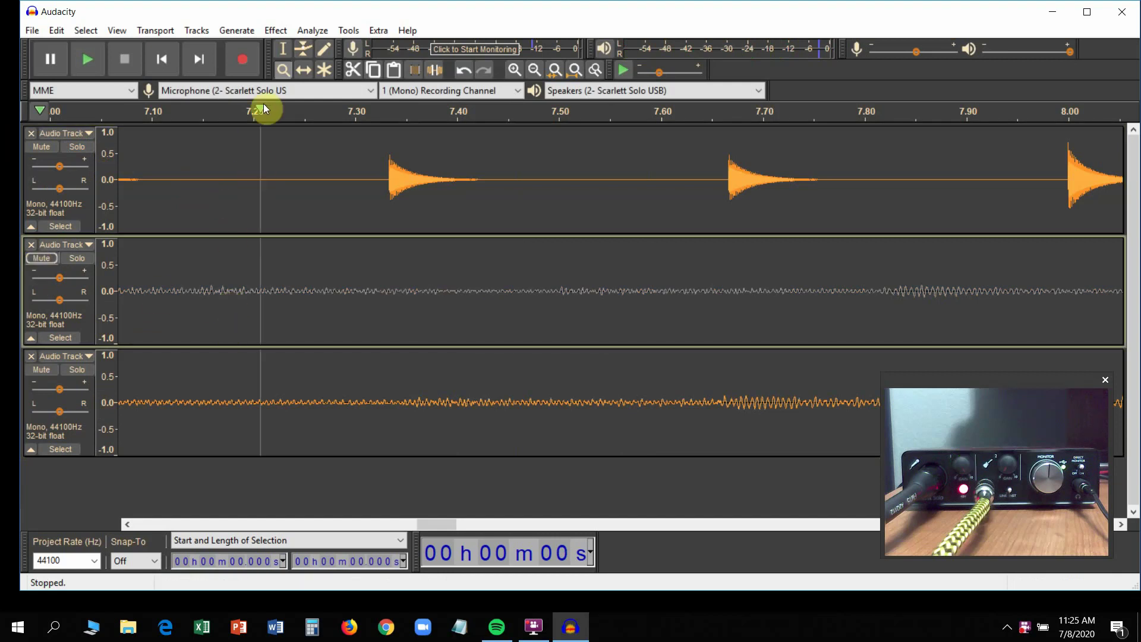
{"action": "right_click", "coordinate": [280, 260]}
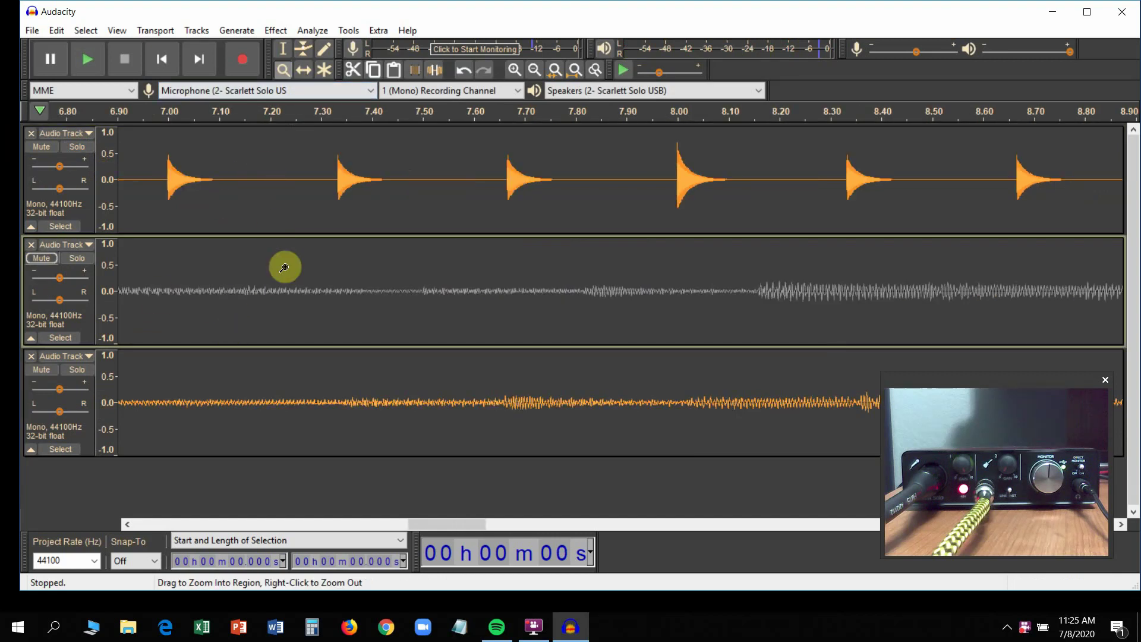
{"action": "right_click", "coordinate": [280, 261]}
{"action": "right_click", "coordinate": [284, 268]}
{"action": "right_click", "coordinate": [284, 268]}
{"action": "right_click", "coordinate": [284, 267]}
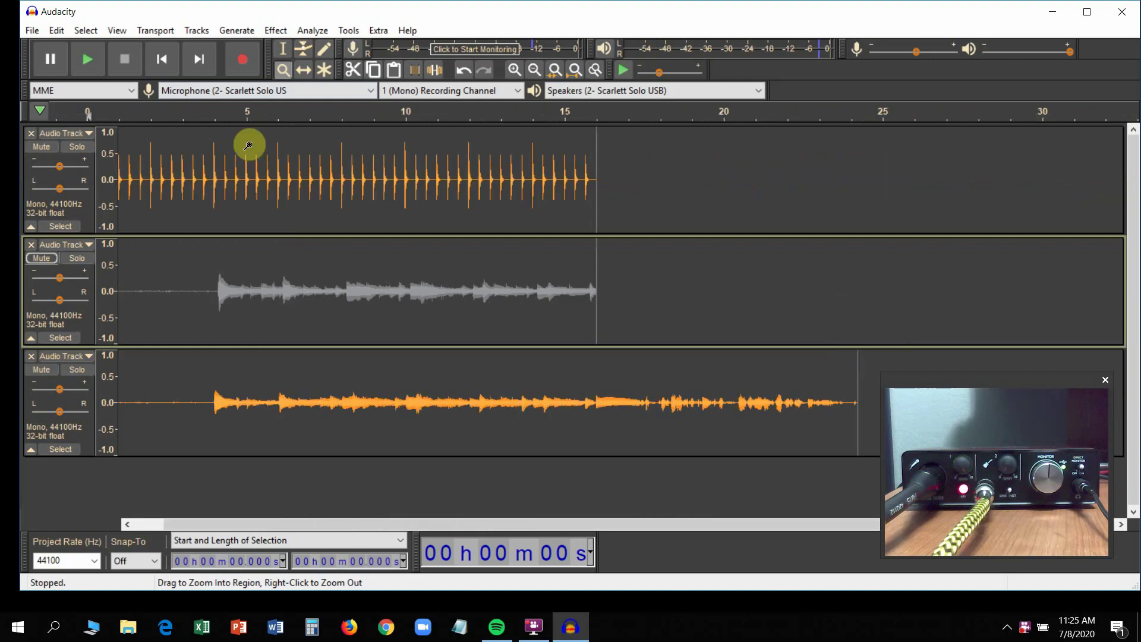
{"action": "left_click", "coordinate": [162, 59]}
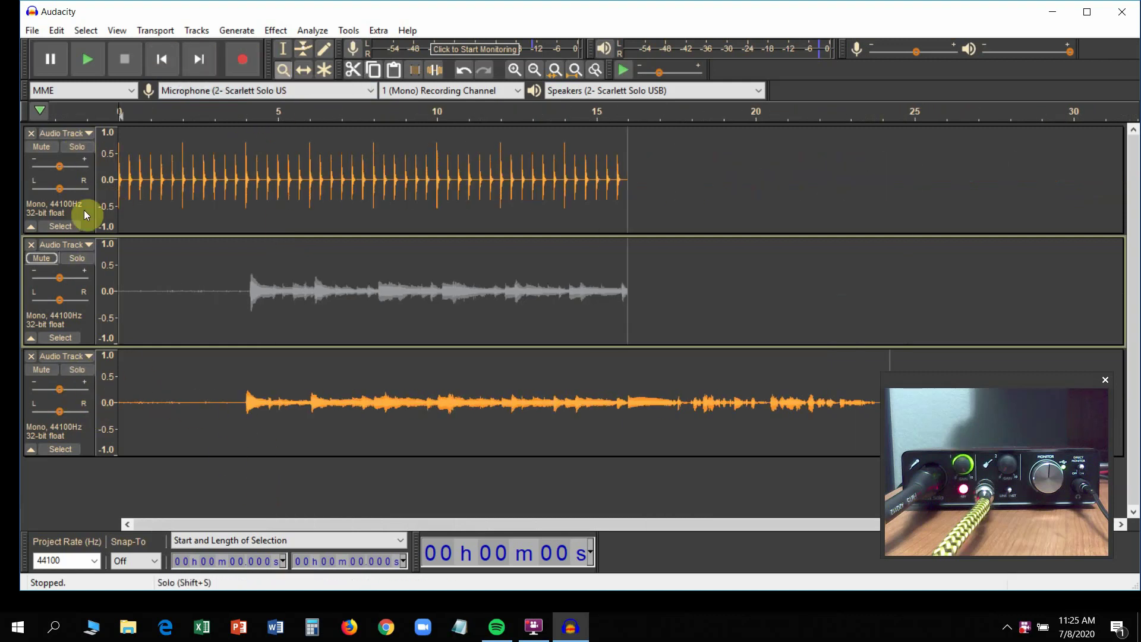
{"action": "key", "text": "space"}
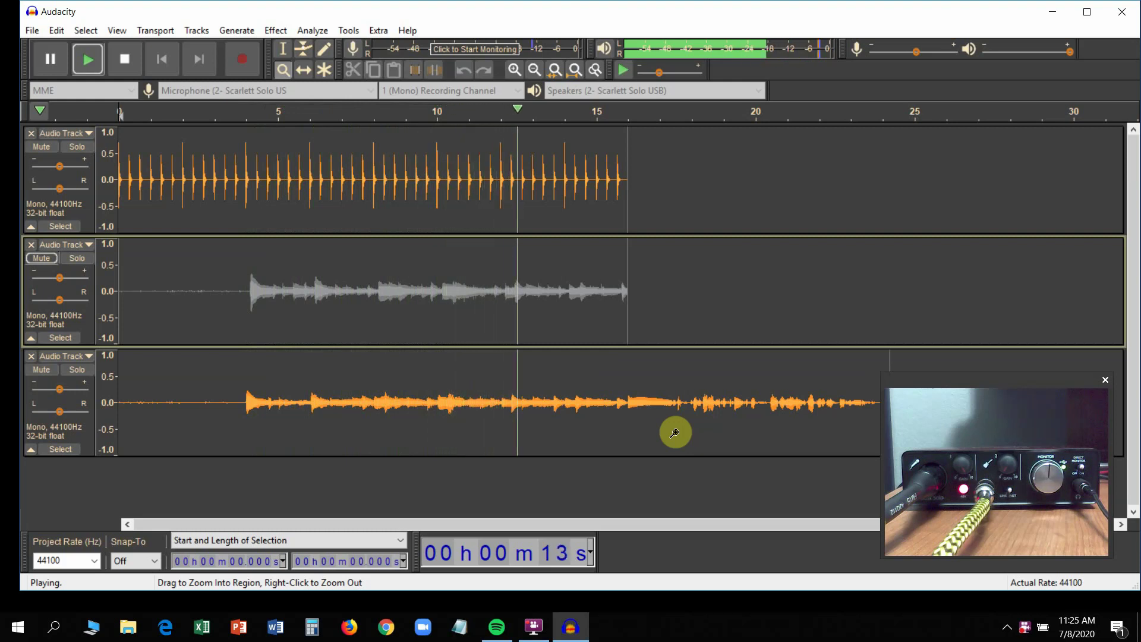
{"action": "key", "text": "space"}
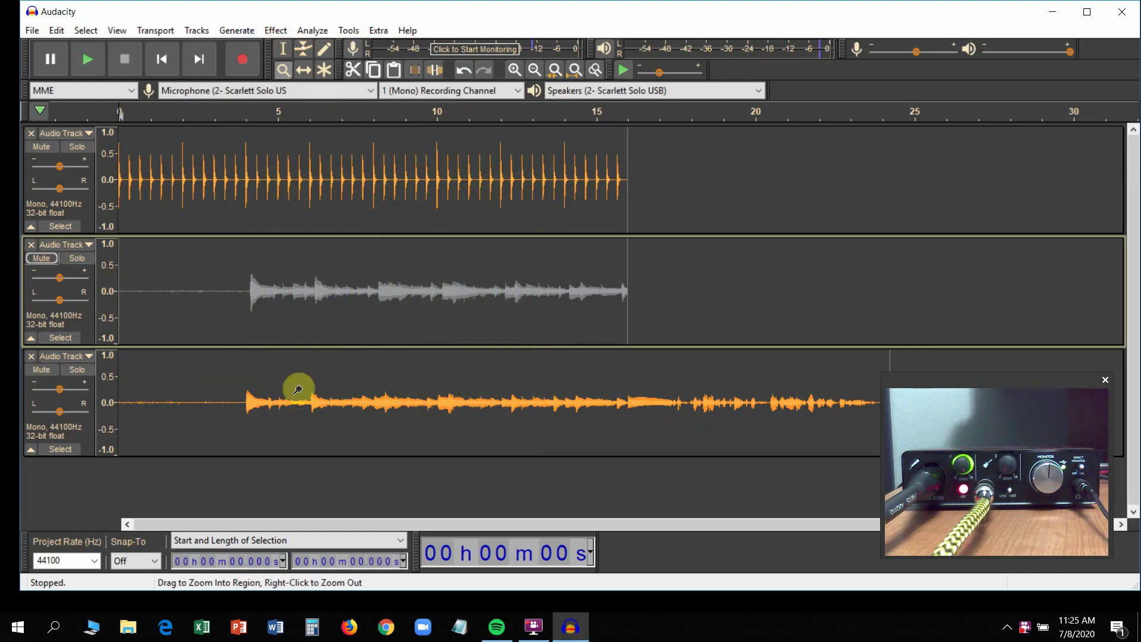
Step: Remove the first guitar take's track and delete the new take's audio beyond the rhythm track's end at 16 seconds
{"action": "left_click", "coordinate": [31, 244]}
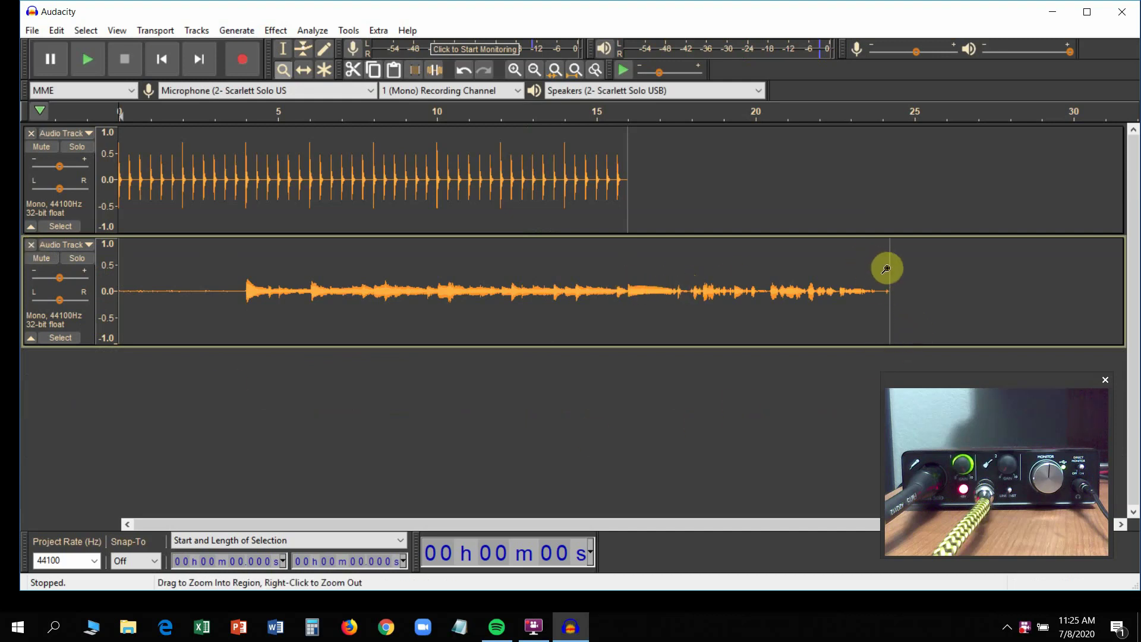
{"action": "left_click", "coordinate": [283, 48]}
{"action": "left_click_drag", "start_coordinate": [897, 303], "coordinate": [637, 317]}
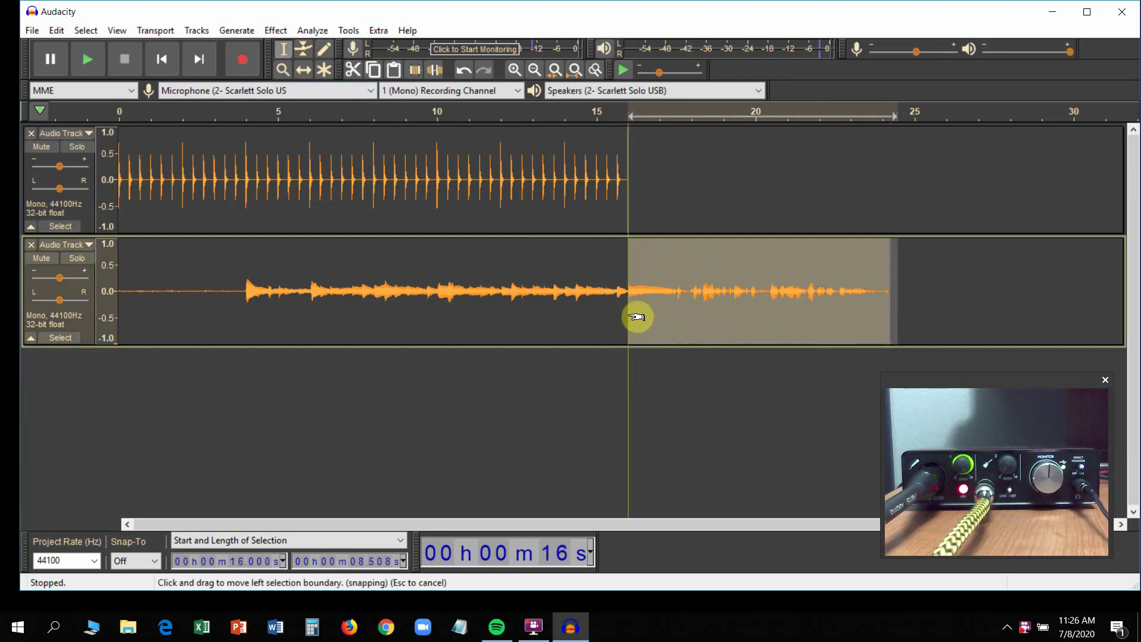
{"action": "key", "text": "Delete"}
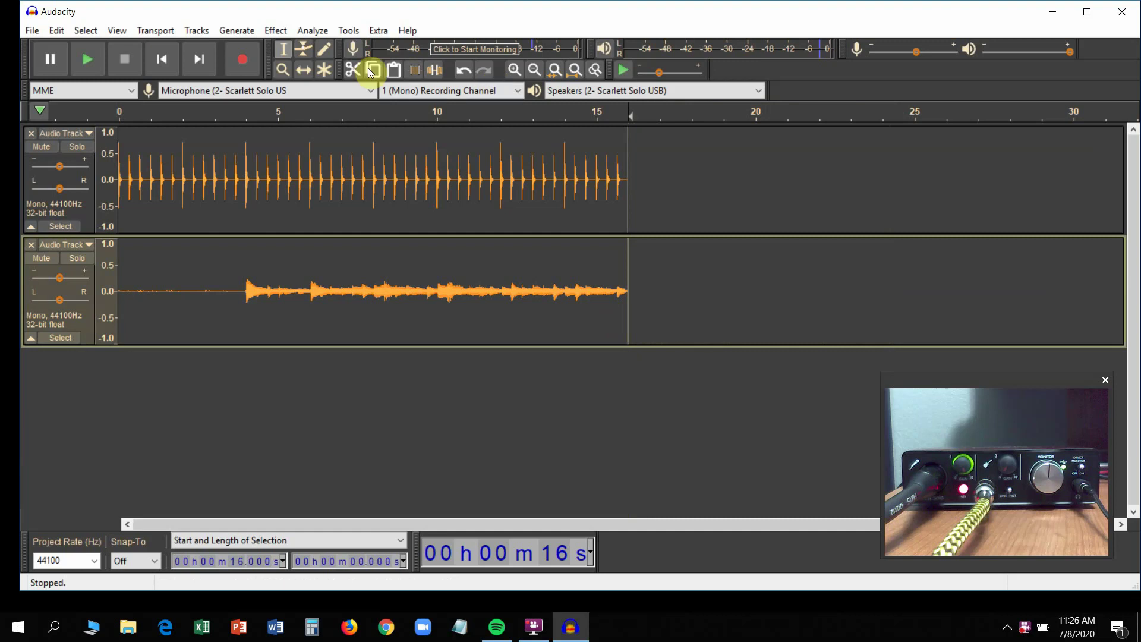
Step: Delete the new take's silent lead-in of about 4 seconds so that its first note starts at the project start
{"action": "left_click", "coordinate": [283, 69]}
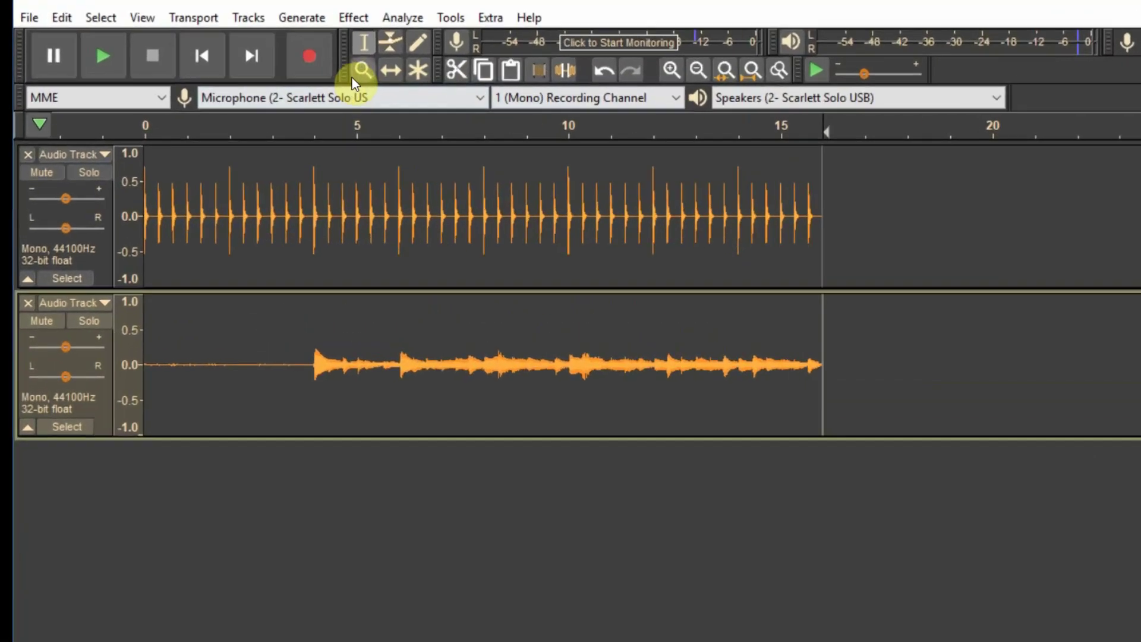
{"action": "left_click", "coordinate": [198, 292]}
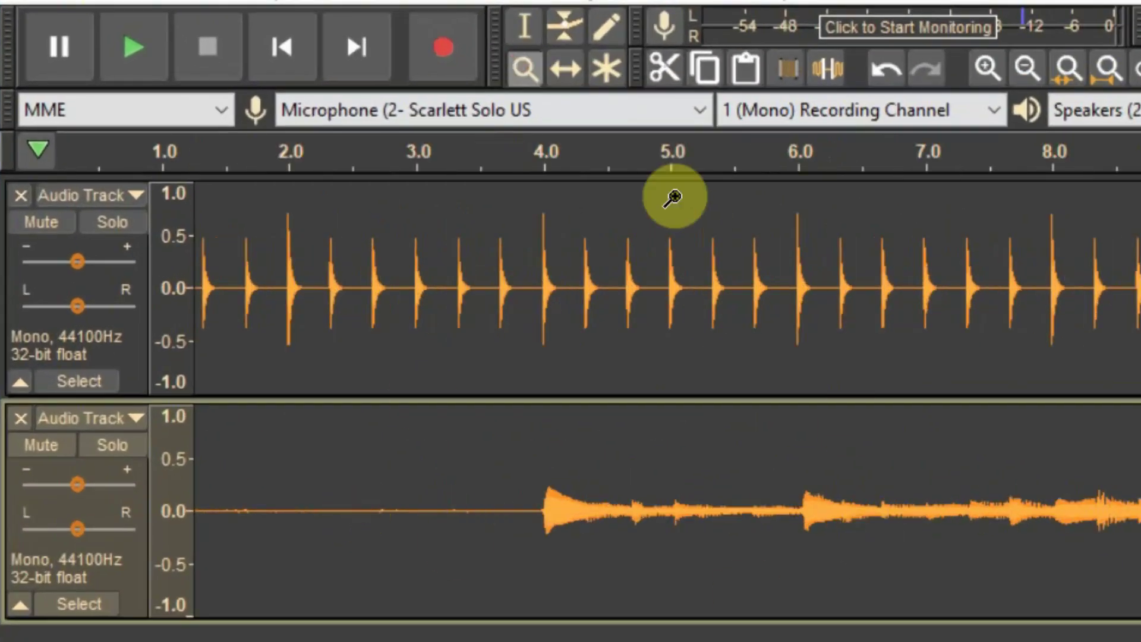
{"action": "left_click", "coordinate": [523, 27]}
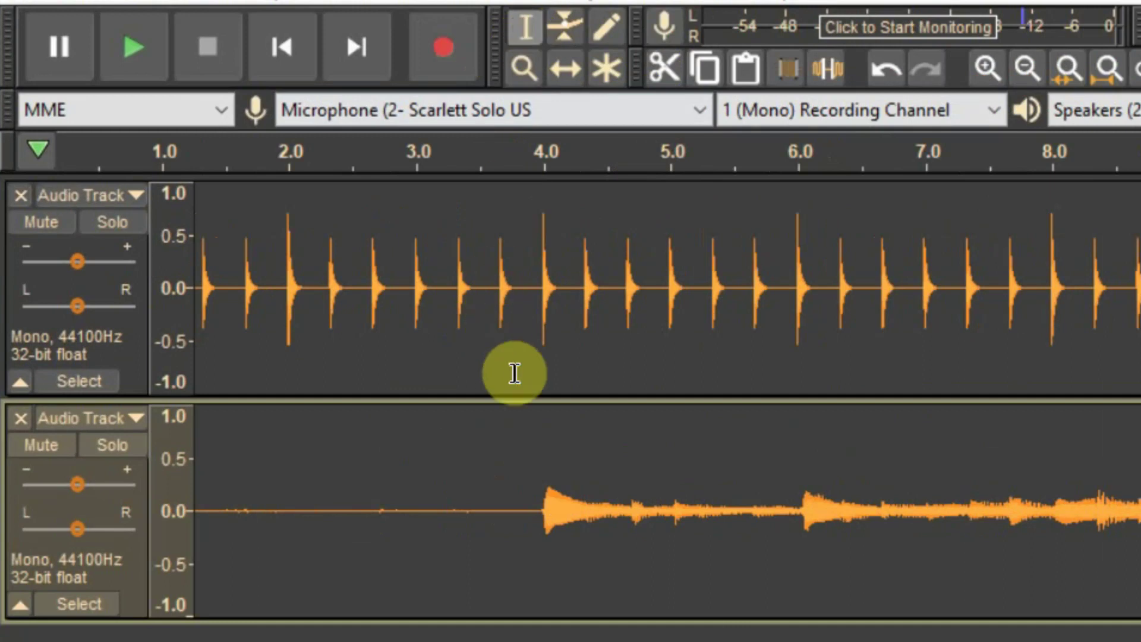
{"action": "left_click_drag", "start_coordinate": [539, 513], "coordinate": [97, 529]}
{"action": "key", "text": "Delete"}
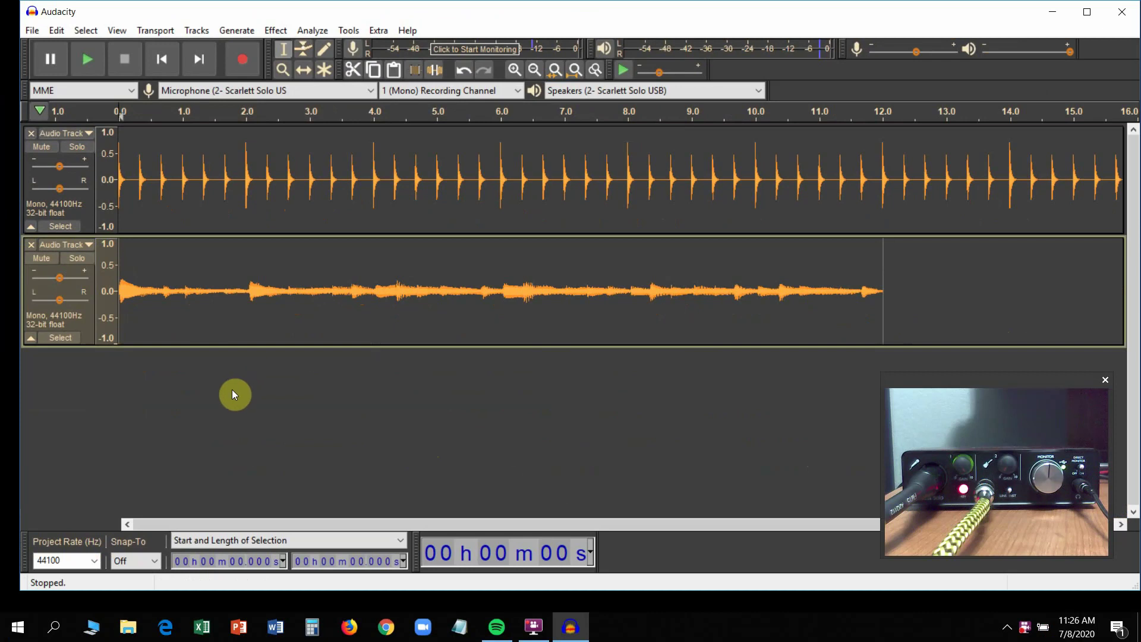
Step: Undo the deletion of the guitar take's lead-in and replace that stretch of about 4 seconds with silence
{"action": "left_click", "coordinate": [464, 72]}
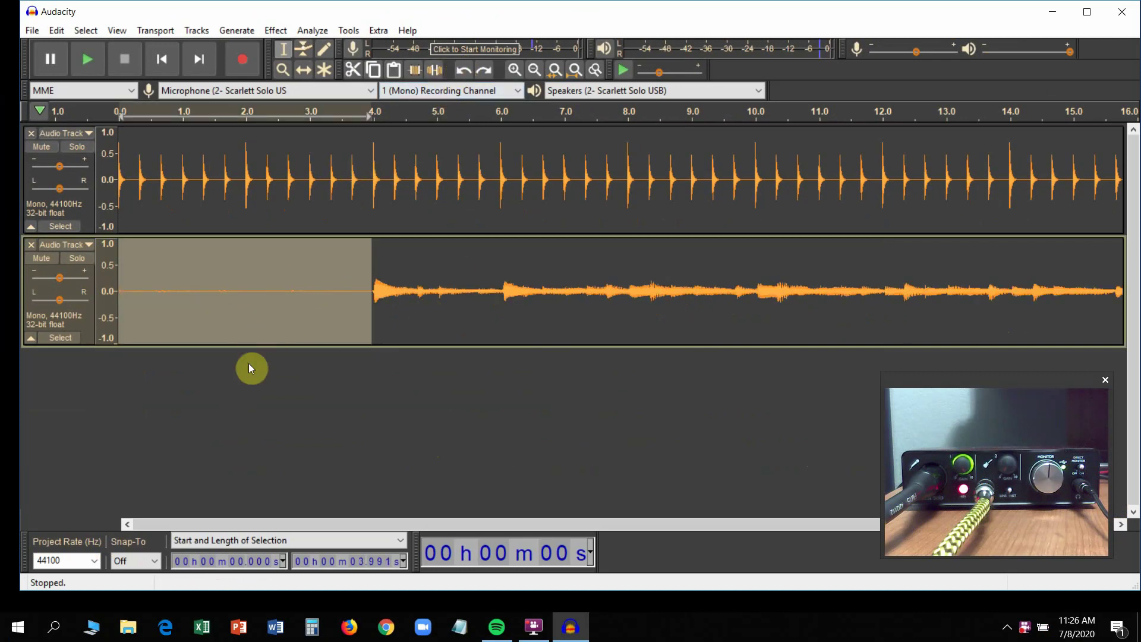
{"action": "left_click", "coordinate": [435, 71]}
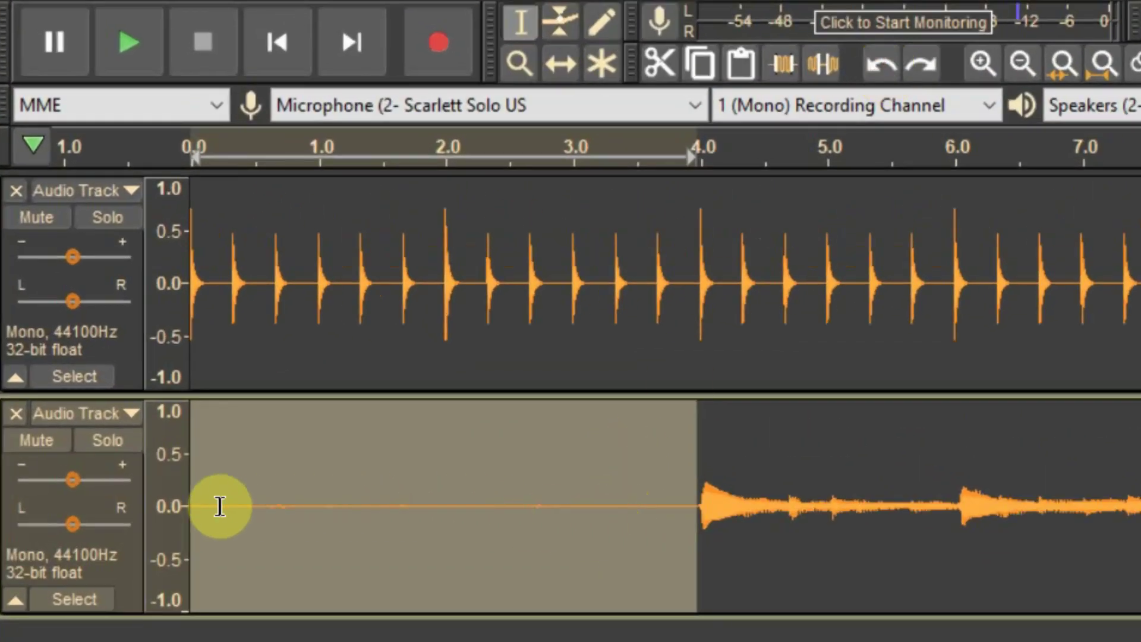
{"action": "left_click", "coordinate": [822, 62]}
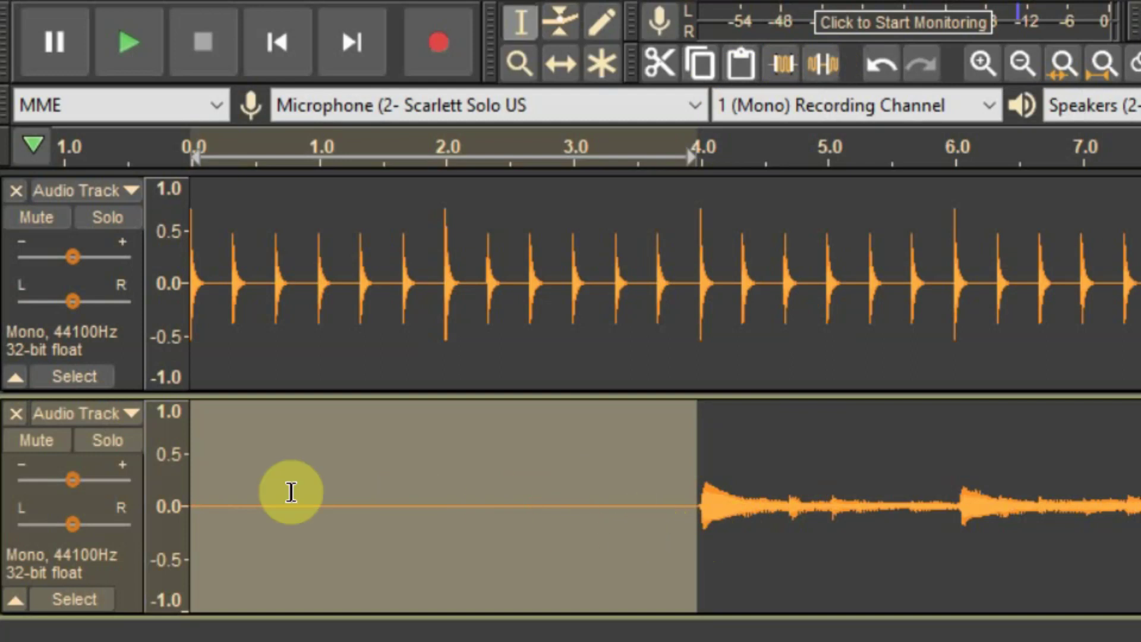
Step: Mute the guitar take and play from about 1.9 seconds, first with the rhythm track audible and again with it muted
{"action": "left_click", "coordinate": [45, 441]}
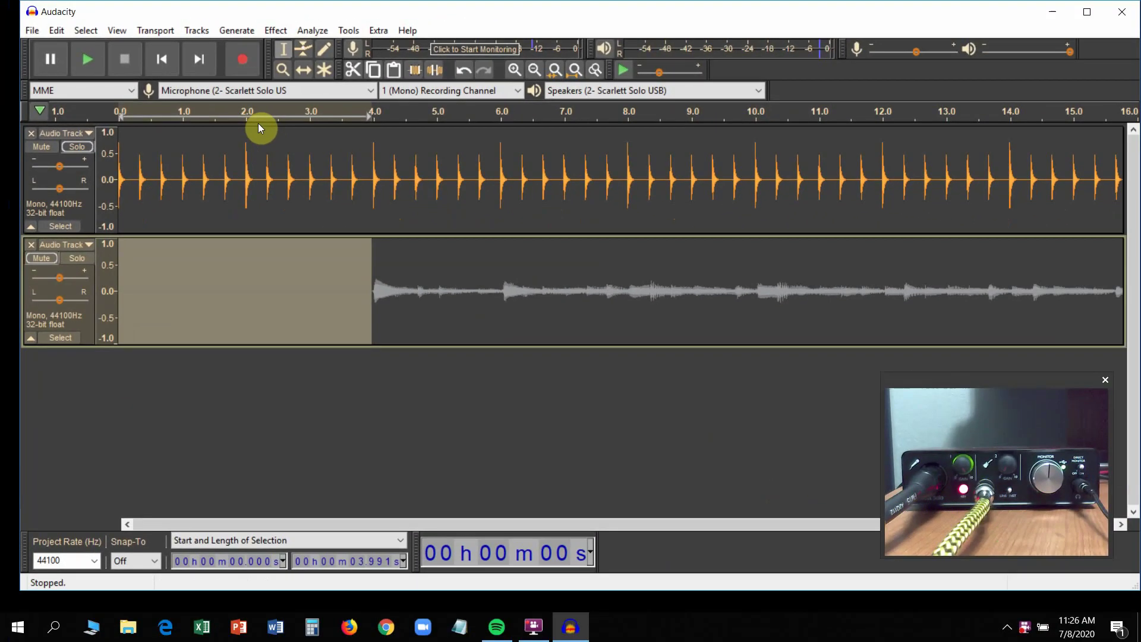
{"action": "left_click", "coordinate": [238, 289]}
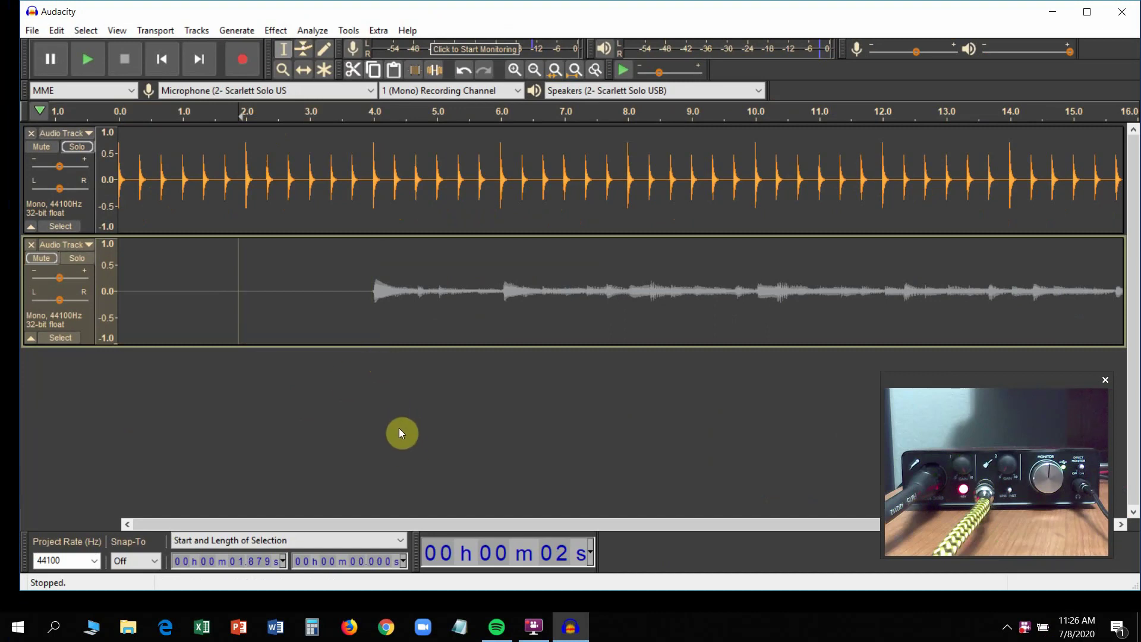
{"action": "key", "text": "space"}
{"action": "key", "text": "space"}
{"action": "left_click", "coordinate": [52, 151]}
{"action": "key", "text": "space"}
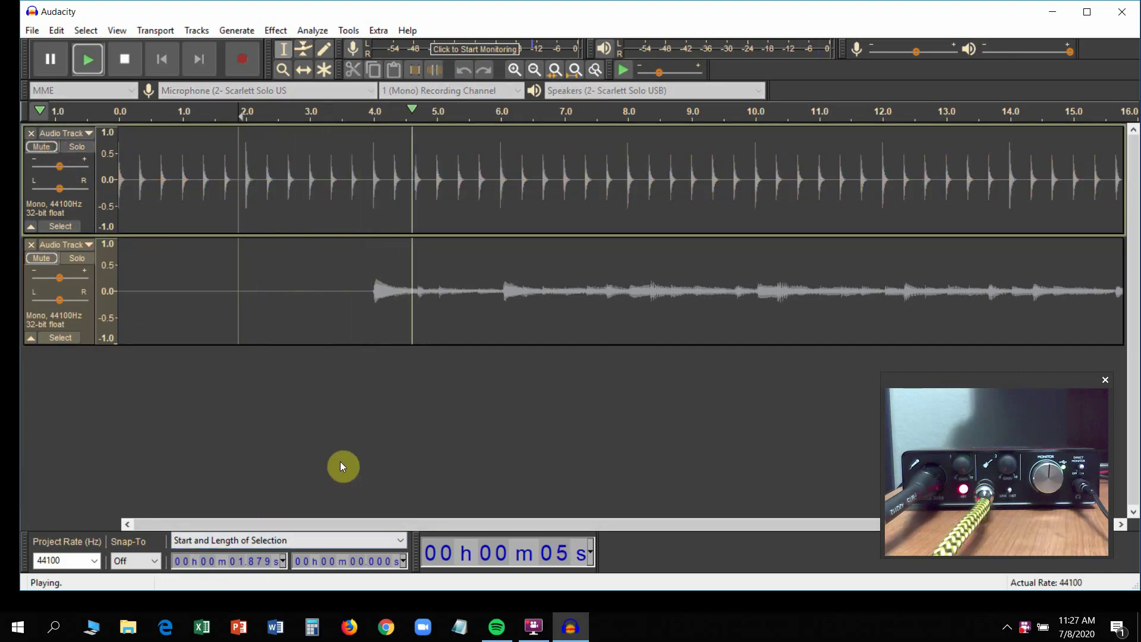
{"action": "key", "text": "space"}
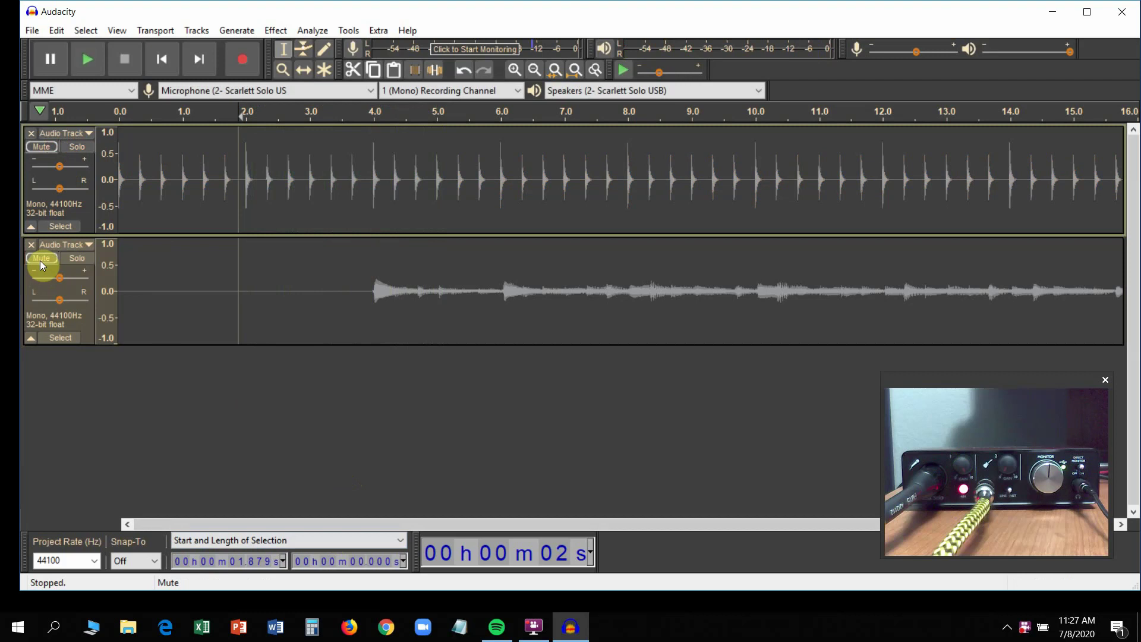
Step: Solo the guitar take and play it briefly with the rhythm track muted
{"action": "left_click", "coordinate": [76, 258]}
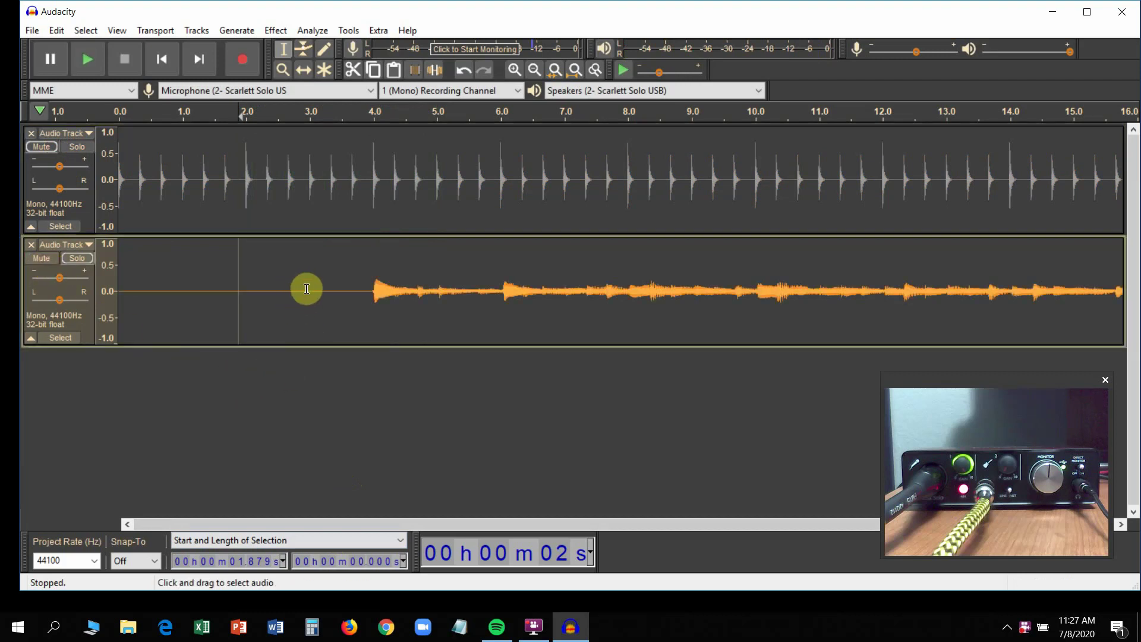
{"action": "key", "text": "space"}
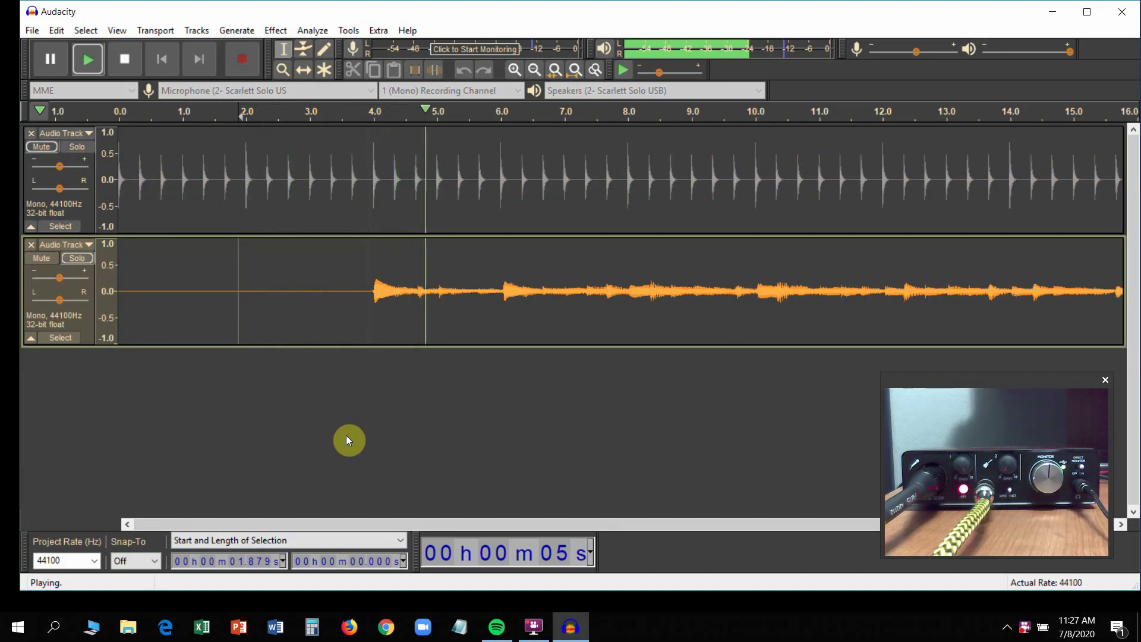
{"action": "key", "text": "space"}
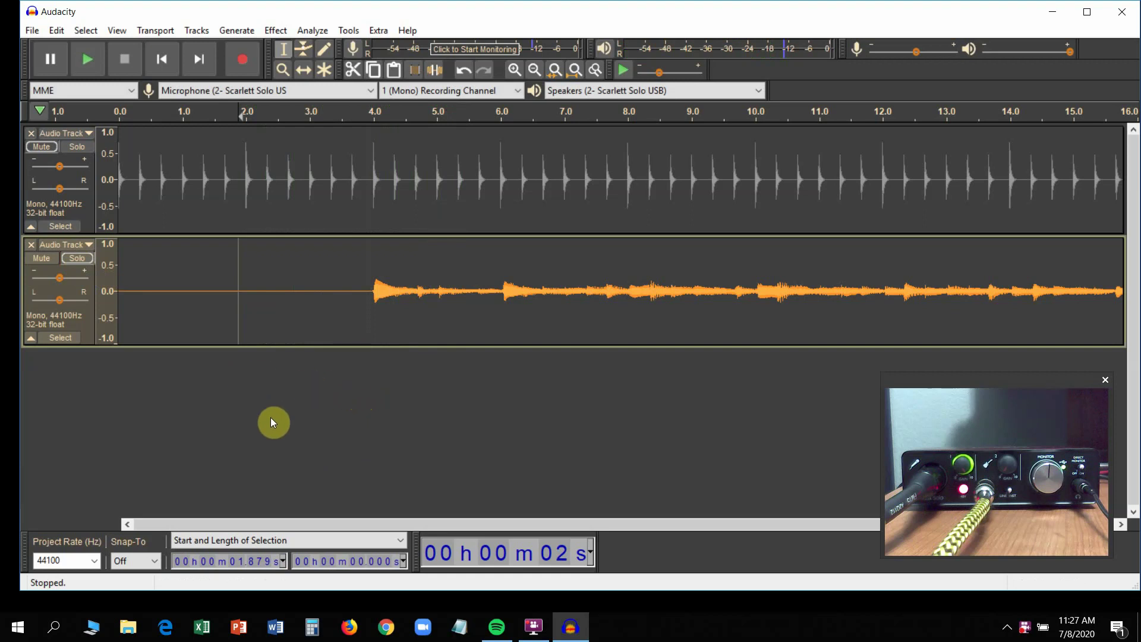
Step: From the project start, solo the rhythm track, mute the first guitar take, and record a second guitar part past the rhythm's end
{"action": "left_click", "coordinate": [165, 58]}
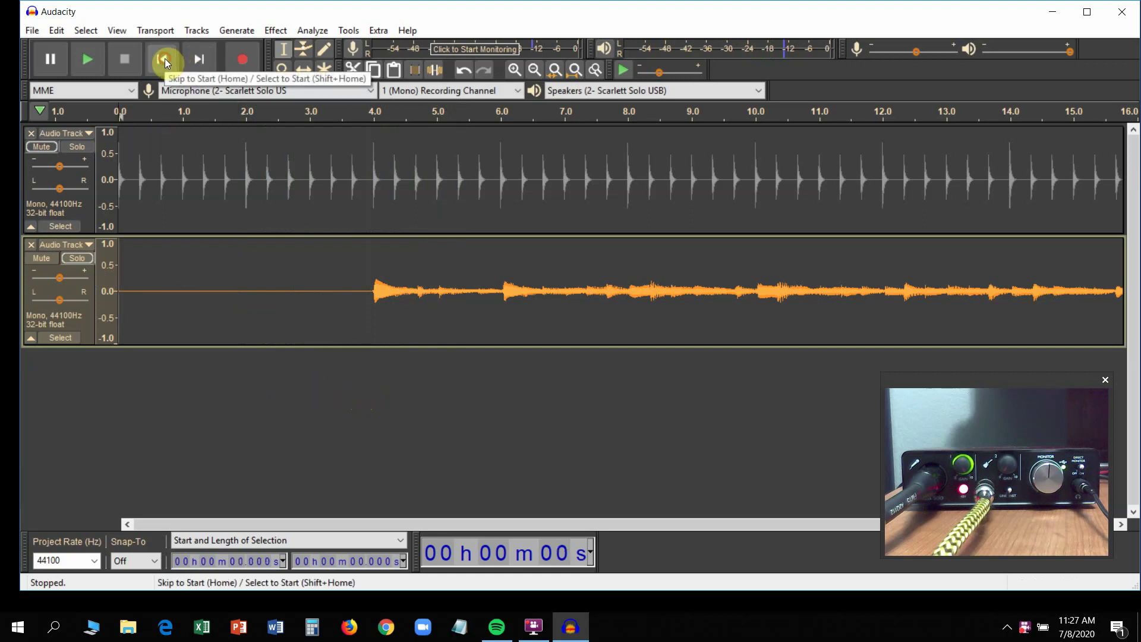
{"action": "left_click", "coordinate": [34, 145]}
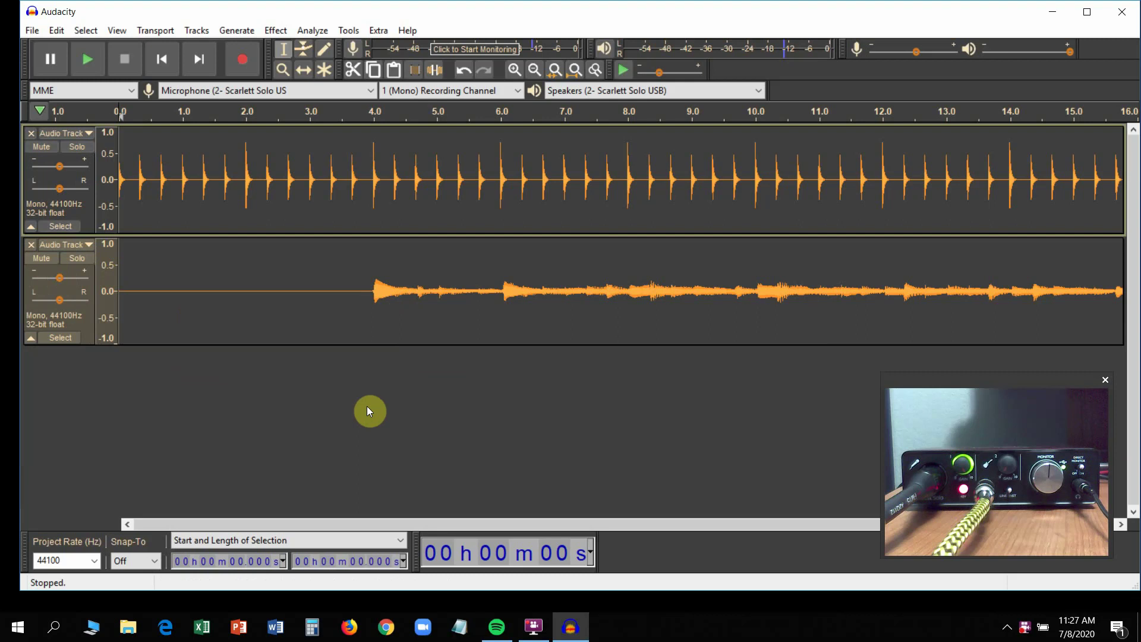
{"action": "left_click", "coordinate": [44, 262]}
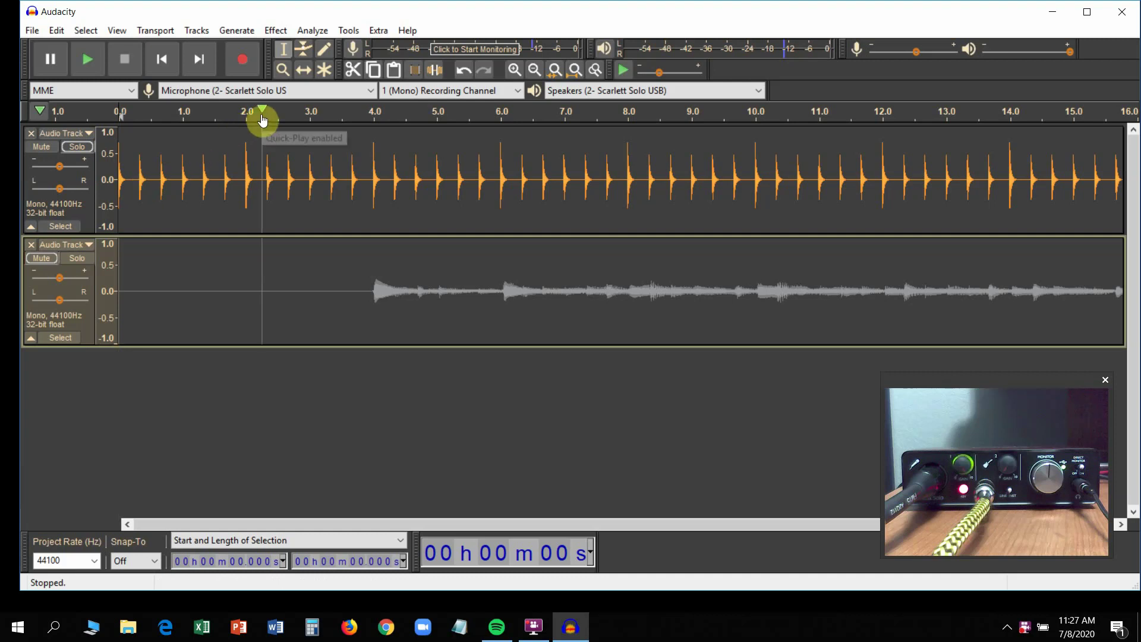
{"action": "left_click", "coordinate": [245, 65]}
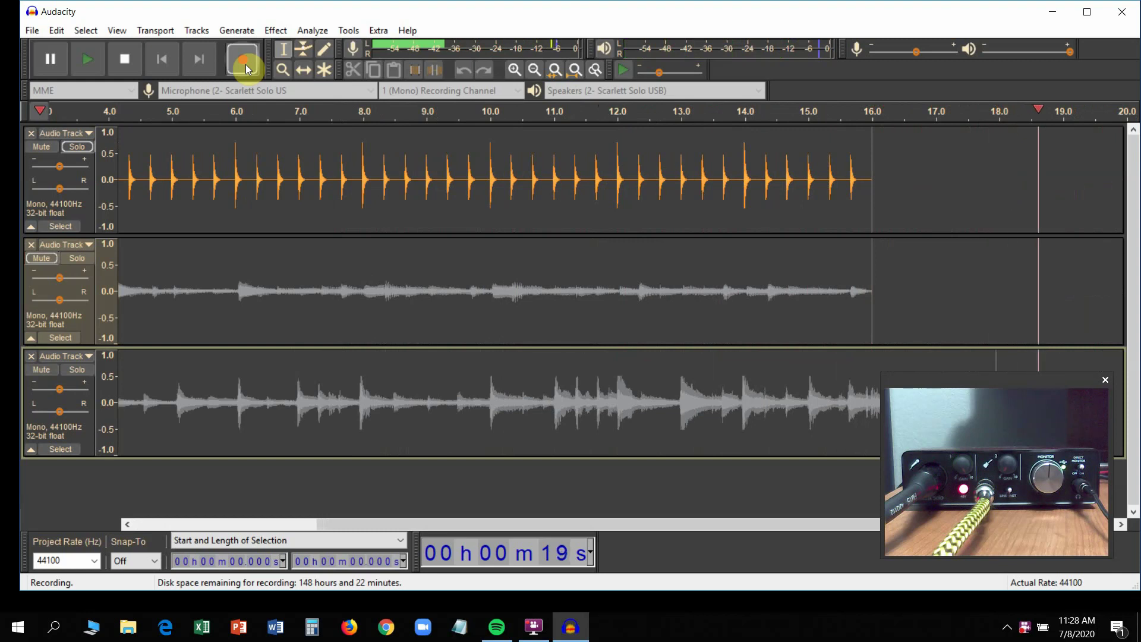
{"action": "left_click", "coordinate": [131, 59]}
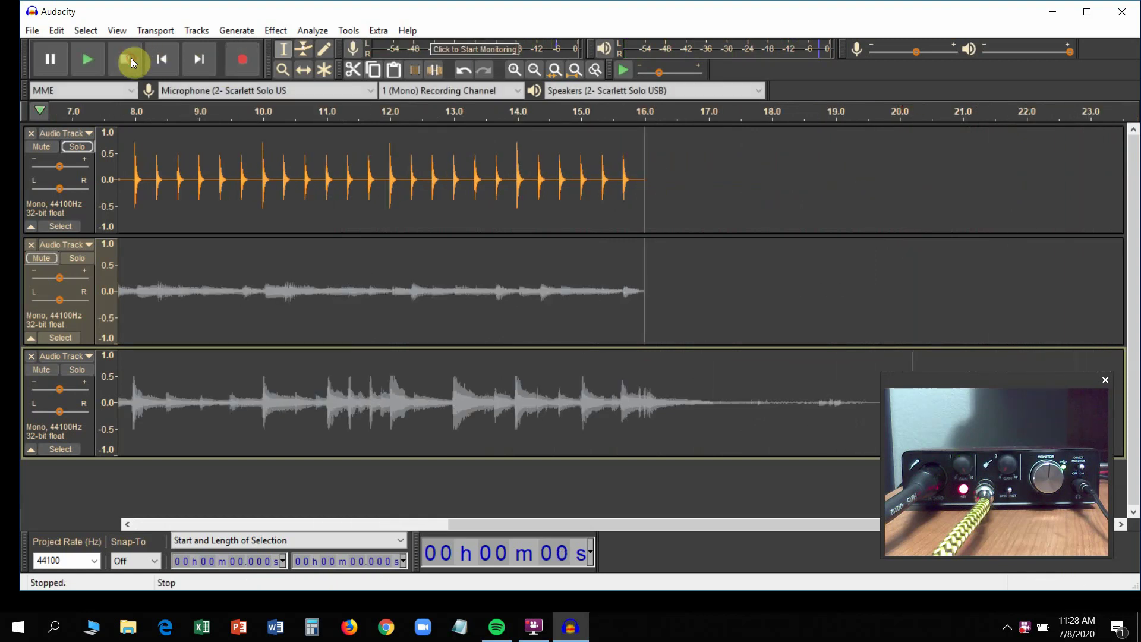
Step: Delete the second guitar part's audio beyond the rhythm track's end at 16 seconds
{"action": "left_click", "coordinate": [942, 364]}
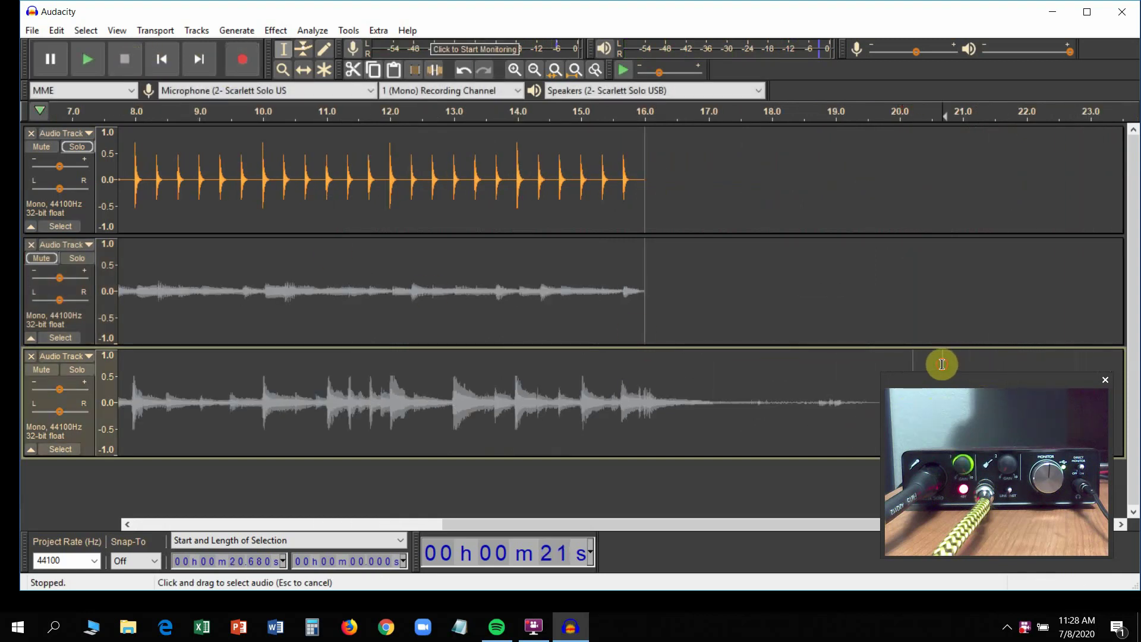
{"action": "left_click_drag", "start_coordinate": [942, 364], "coordinate": [648, 390]}
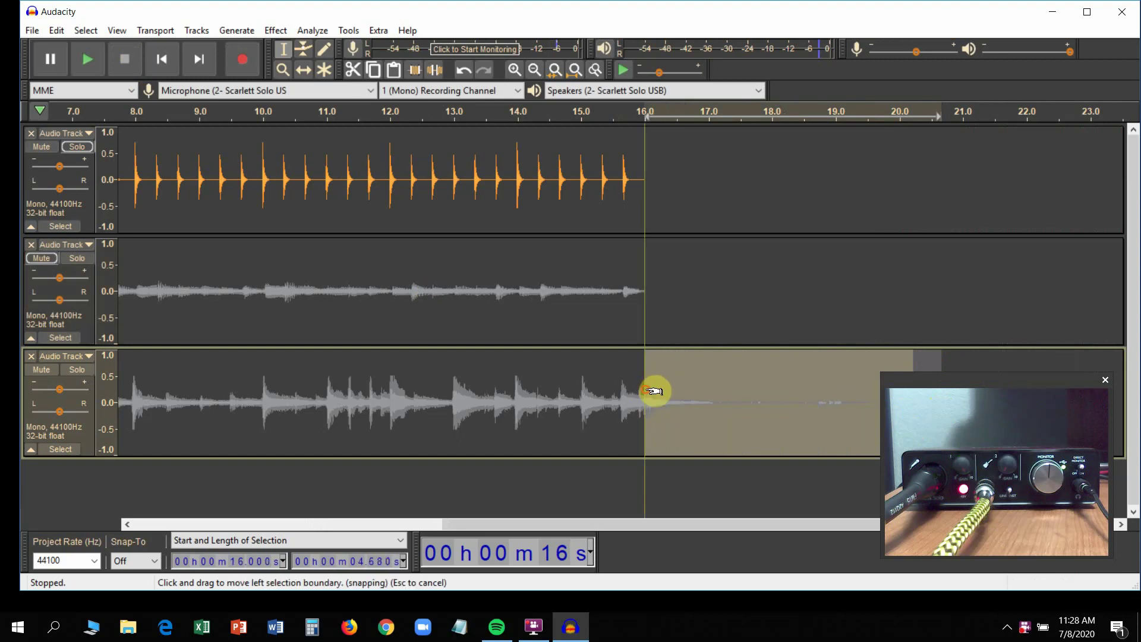
{"action": "left_click", "coordinate": [635, 393]}
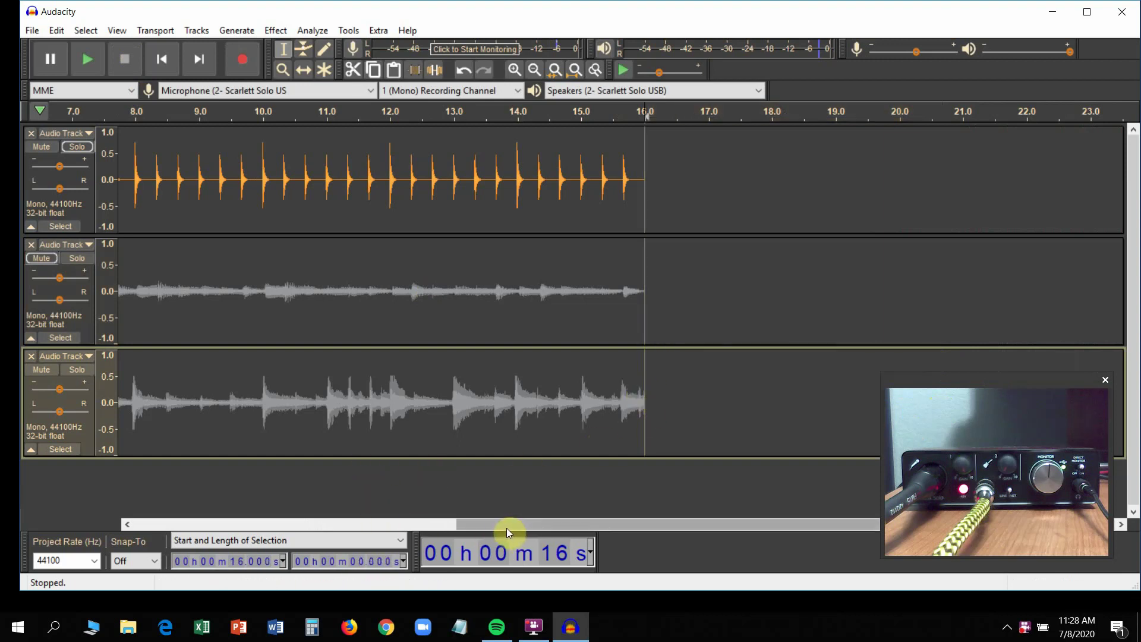
Step: Turn off the rhythm's solo and the first guitar's mute, play everything from the start, and replay with the rhythm track muted
{"action": "left_click_drag", "start_coordinate": [507, 528], "coordinate": [141, 507]}
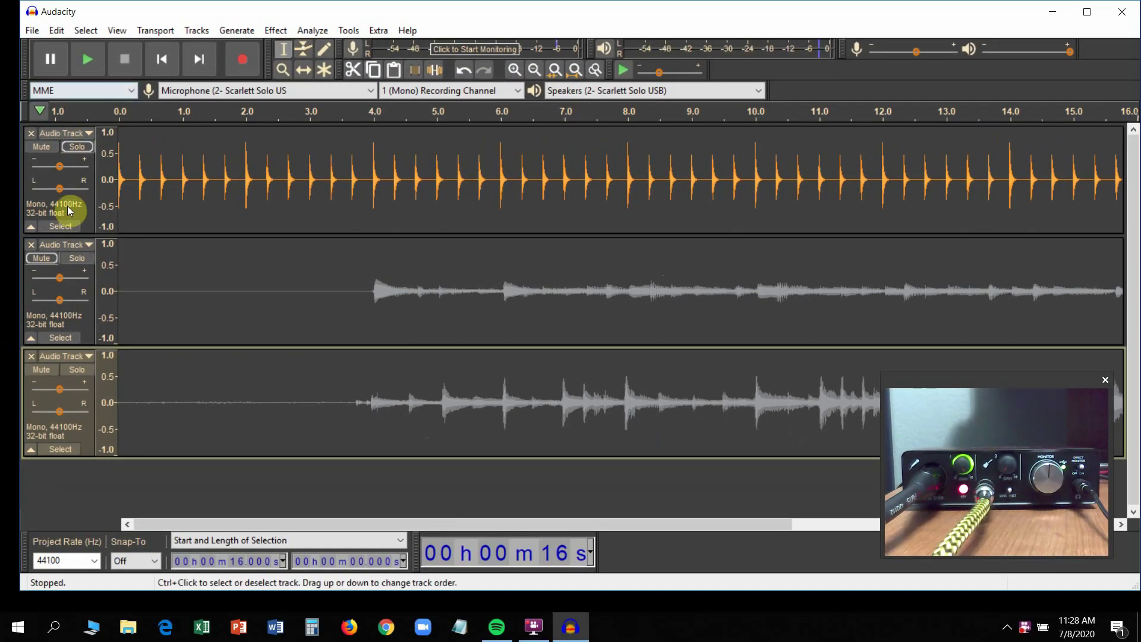
{"action": "left_click", "coordinate": [51, 255]}
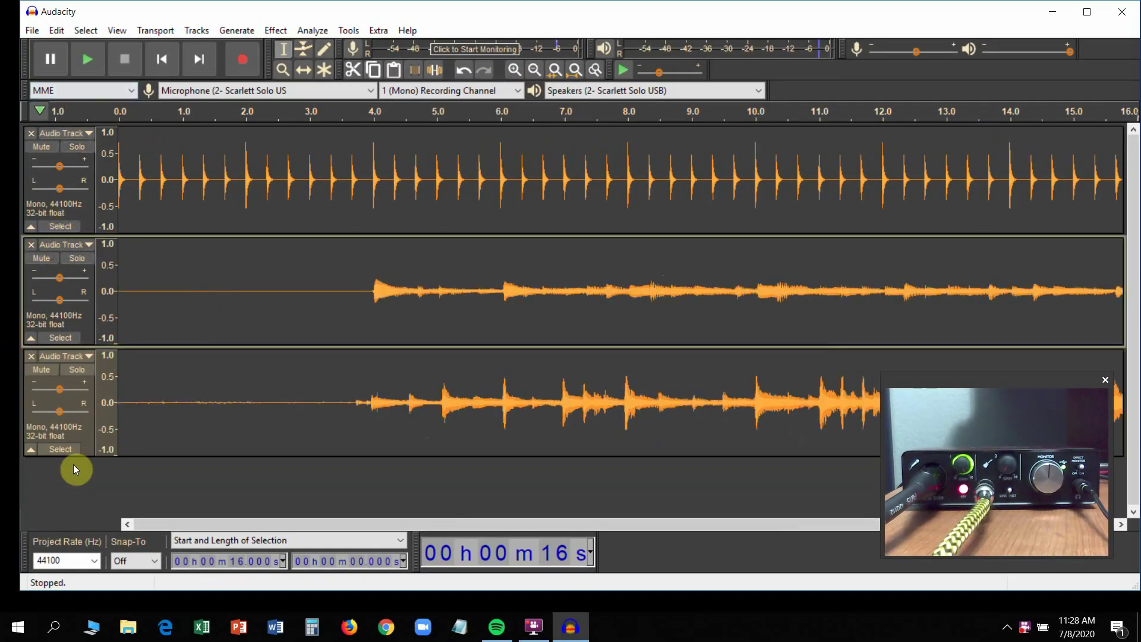
{"action": "left_click", "coordinate": [161, 58]}
{"action": "left_click", "coordinate": [87, 59]}
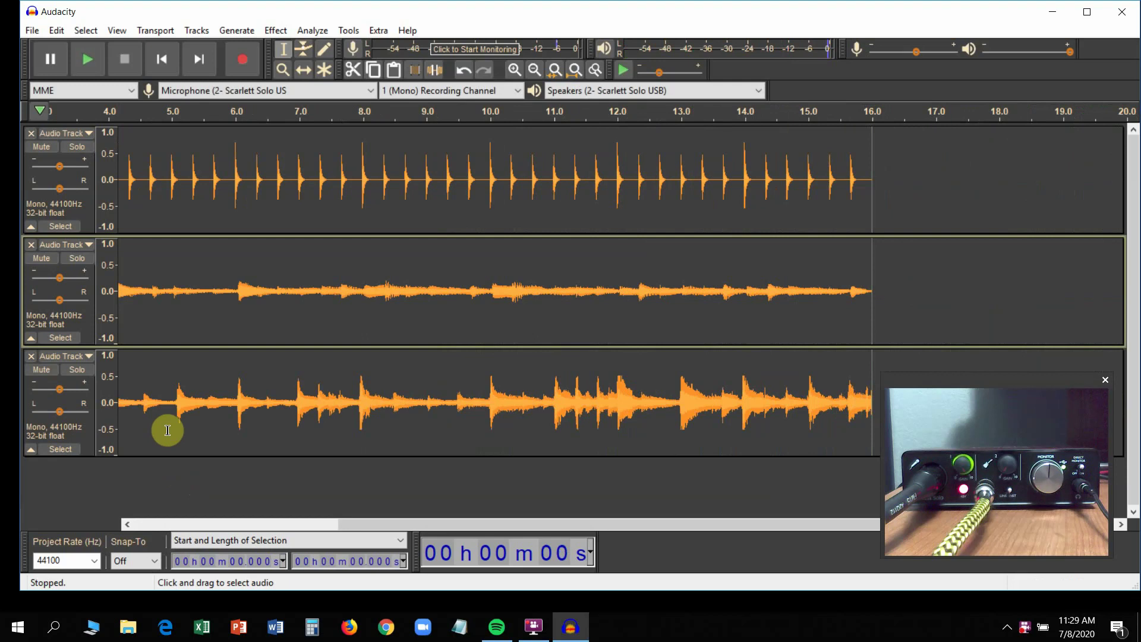
{"action": "left_click", "coordinate": [37, 149]}
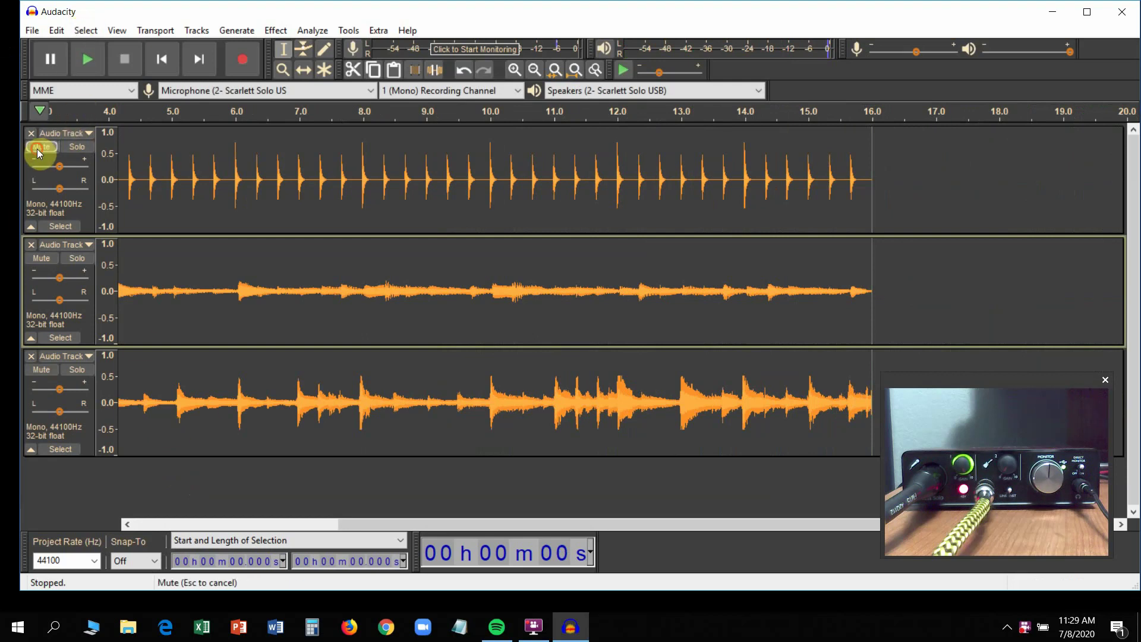
{"action": "key", "text": "space"}
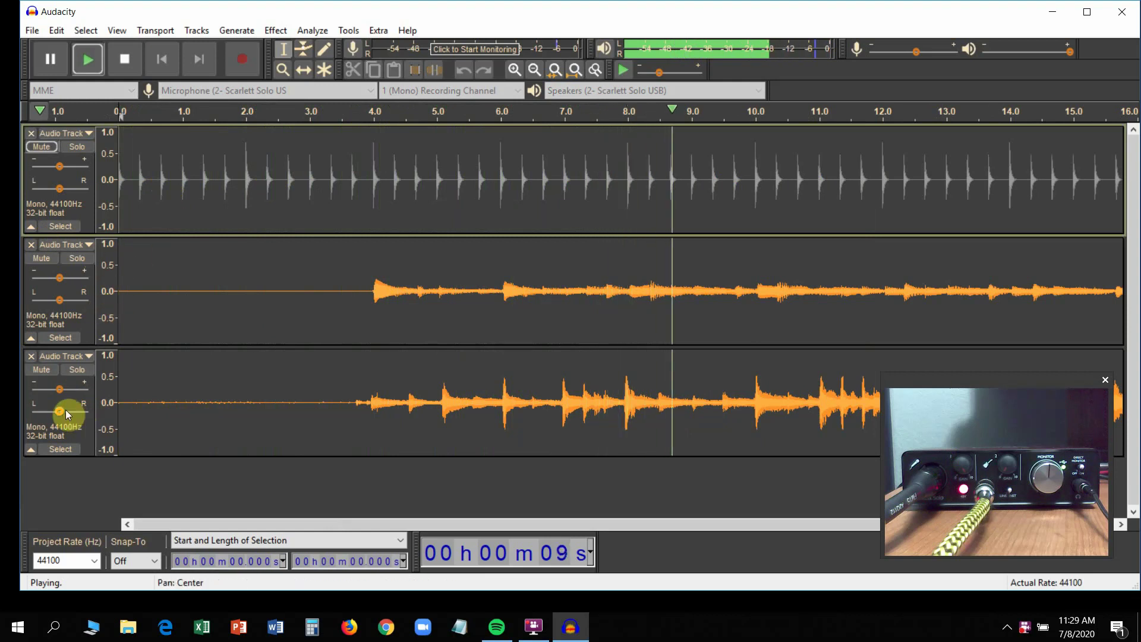
Step: During playback, pan the second guitar part partly right and the first guitar part far left, and stop playback
{"action": "left_click_drag", "start_coordinate": [62, 409], "coordinate": [74, 409]}
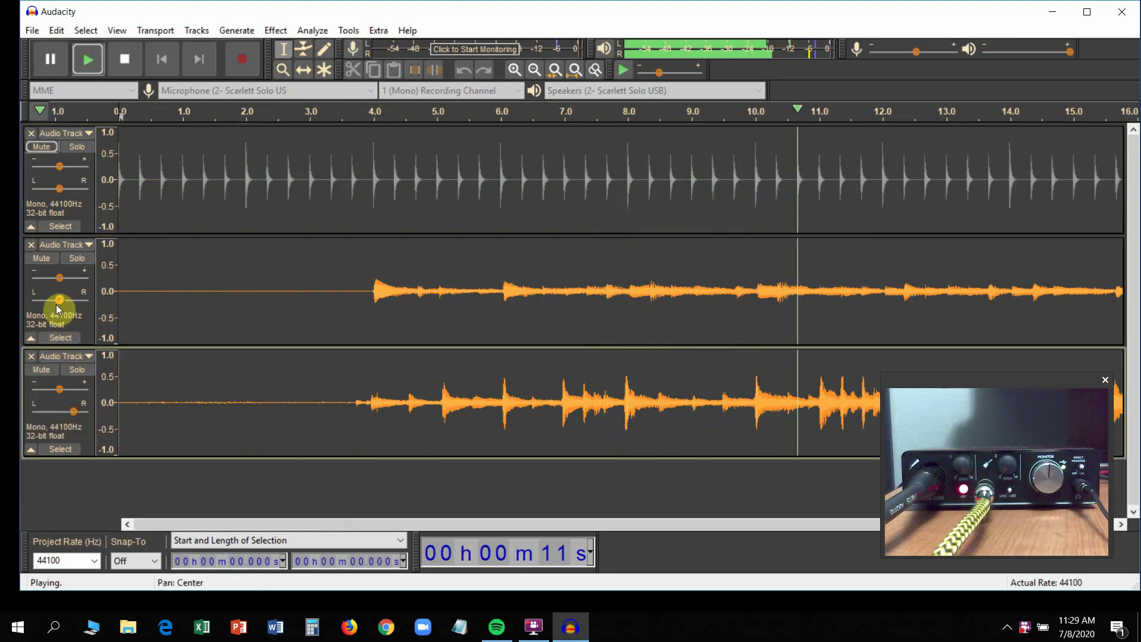
{"action": "left_click_drag", "start_coordinate": [56, 304], "coordinate": [37, 301]}
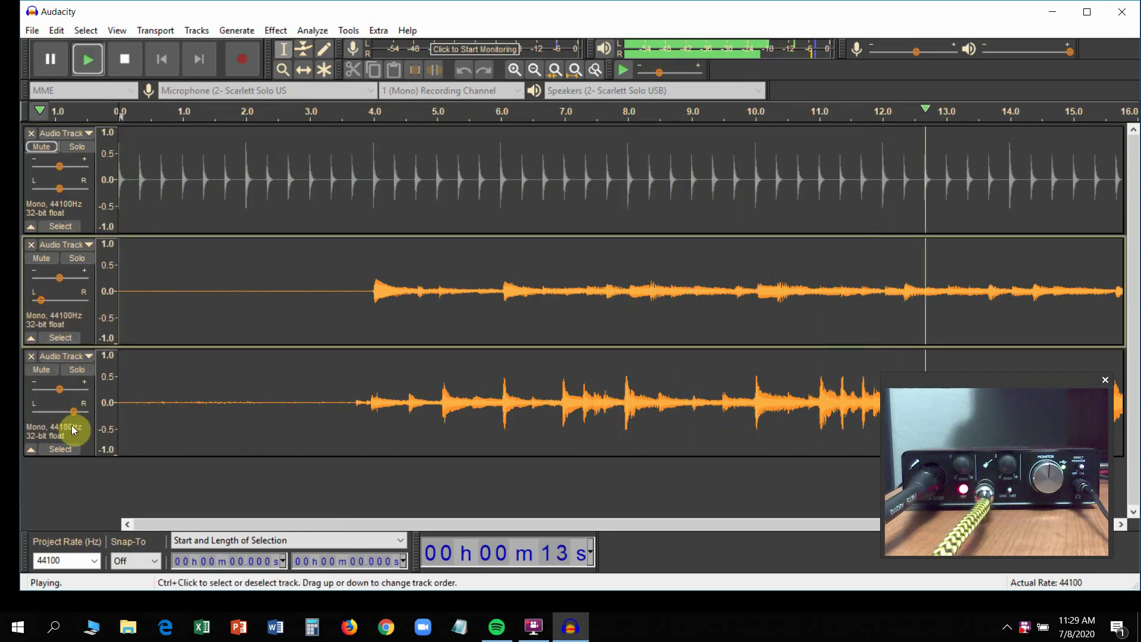
{"action": "key", "text": "space"}
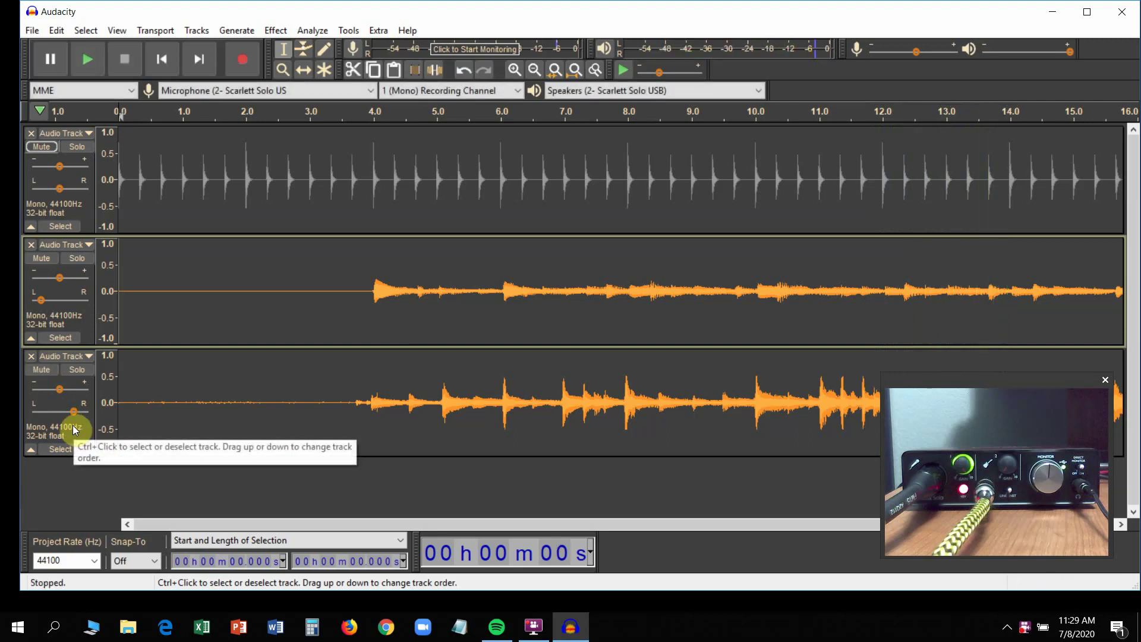
Step: Reset the pan of both guitar tracks to center (0)
{"action": "left_click_drag", "start_coordinate": [39, 300], "coordinate": [56, 300]}
{"action": "double_click", "coordinate": [55, 301]}
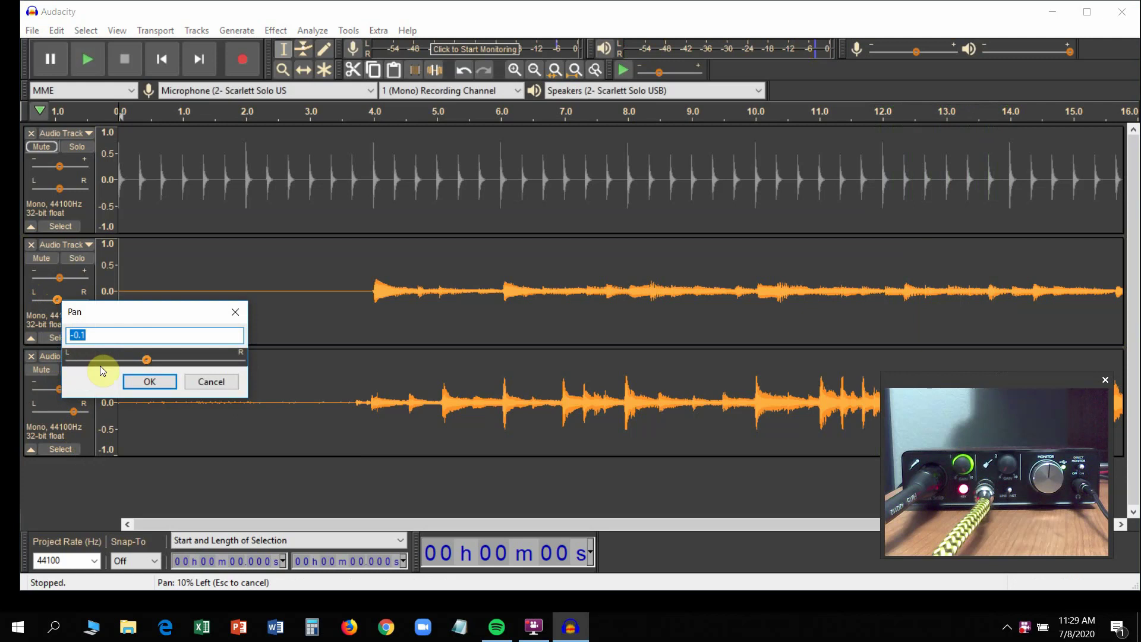
{"action": "left_click", "coordinate": [122, 386]}
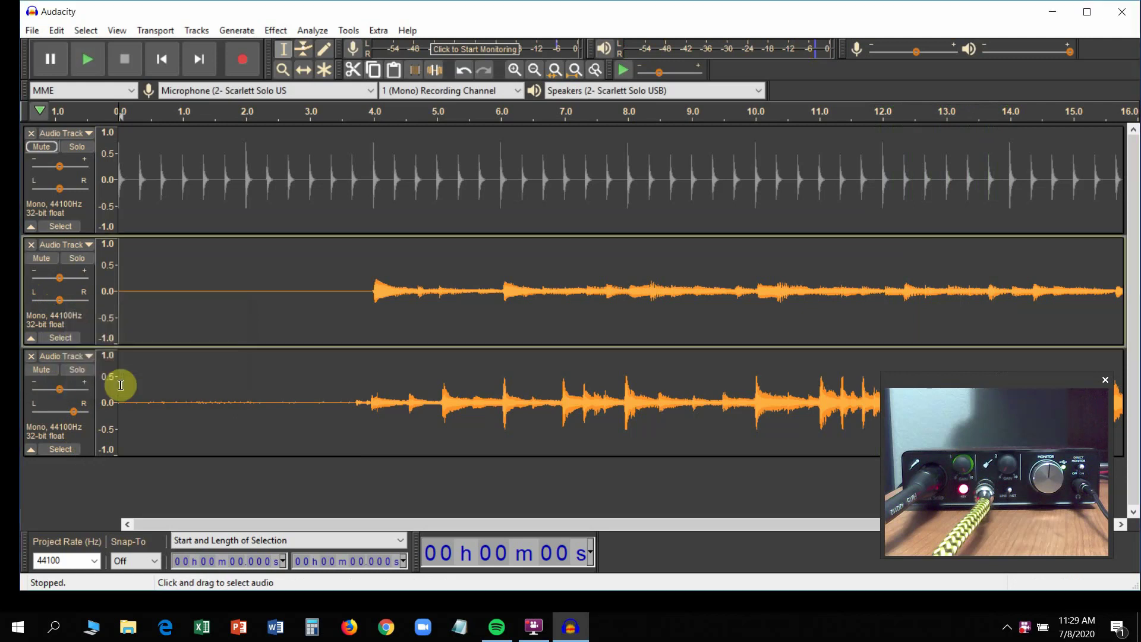
{"action": "double_click", "coordinate": [63, 412]}
{"action": "type", "text": "0"}
{"action": "key", "text": "Return"}
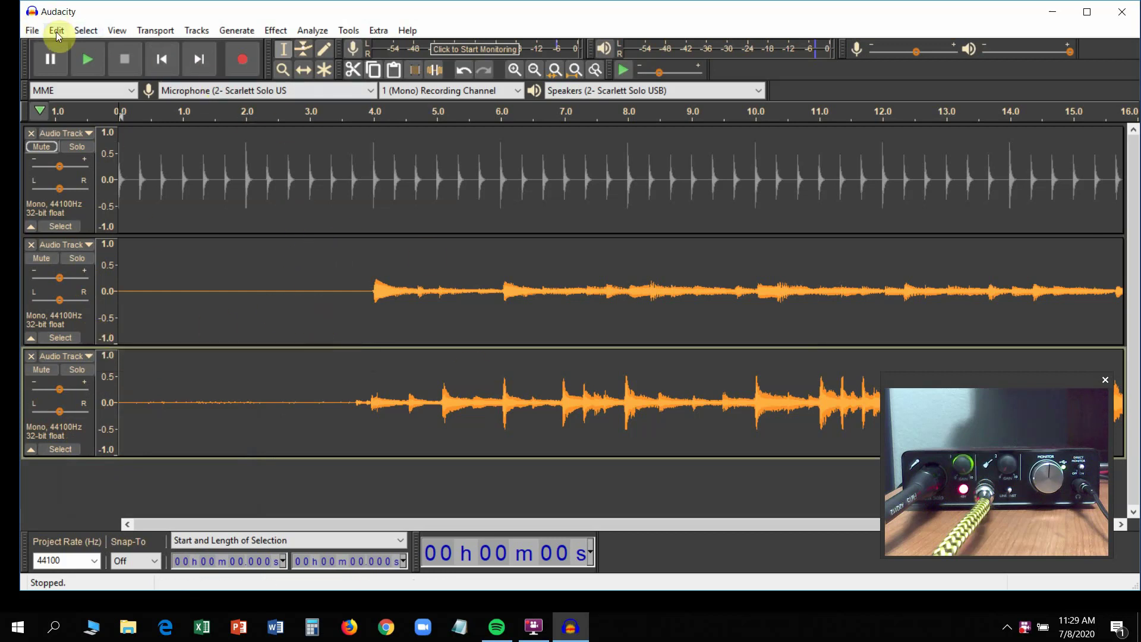
Step: Show the Mixer Board and look through the rhythm track's own options, such as its naming option
{"action": "left_click", "coordinate": [114, 33]}
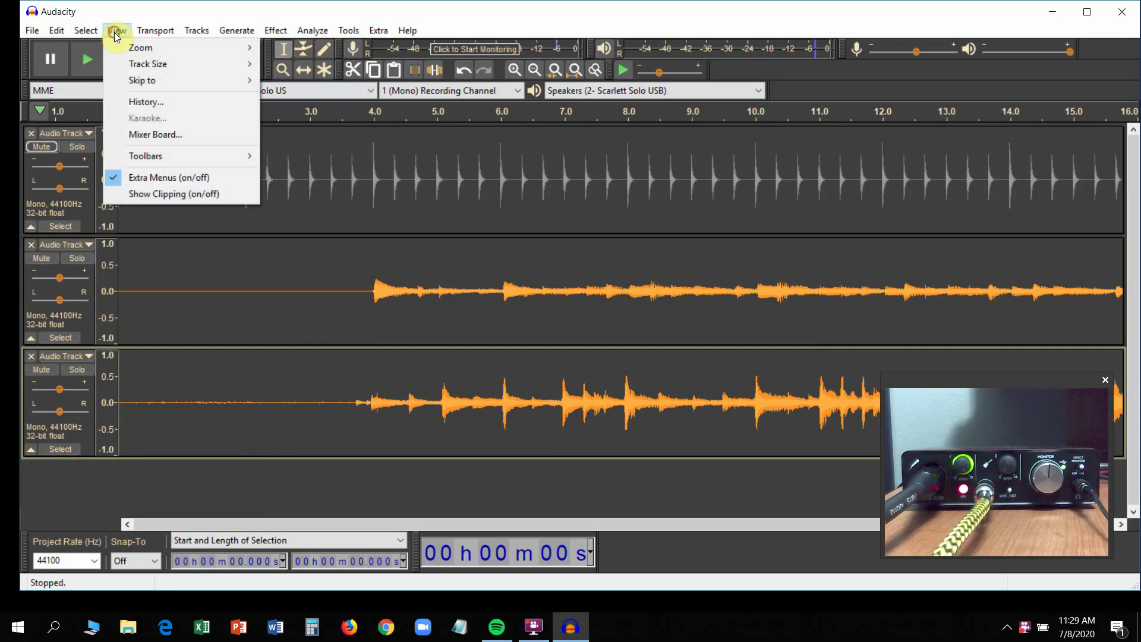
{"action": "left_click", "coordinate": [155, 134]}
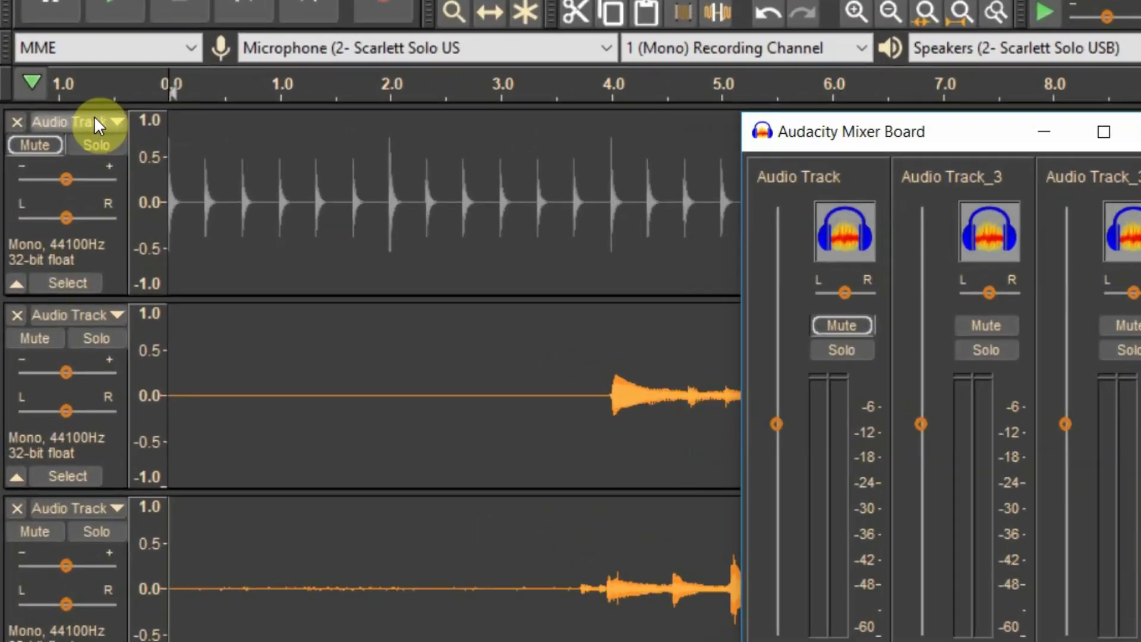
{"action": "left_click", "coordinate": [96, 122]}
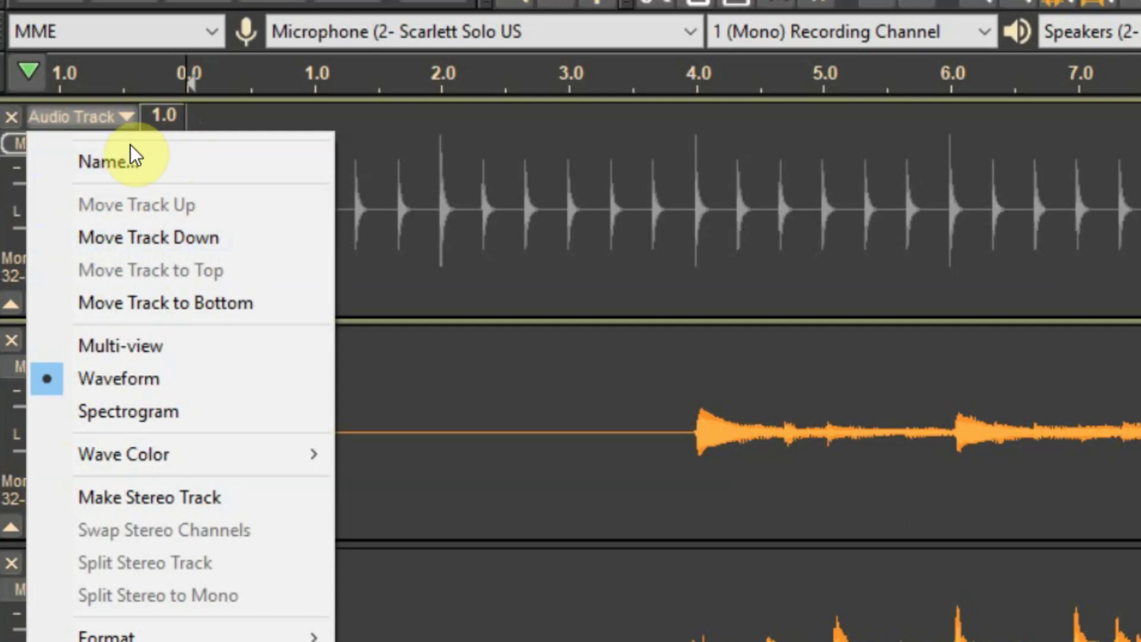
{"action": "left_click", "coordinate": [403, 461]}
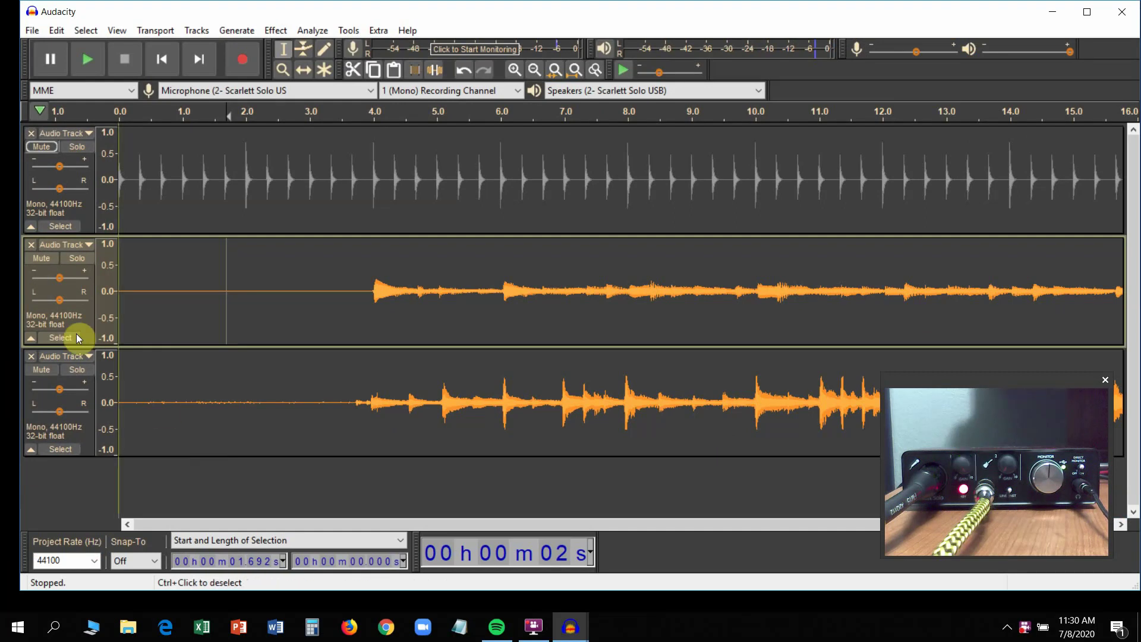
Step: Raise the first guitar's gain and pan it slightly left; lower the second guitar's gain and pan it slightly right
{"action": "left_click_drag", "start_coordinate": [63, 277], "coordinate": [74, 278]}
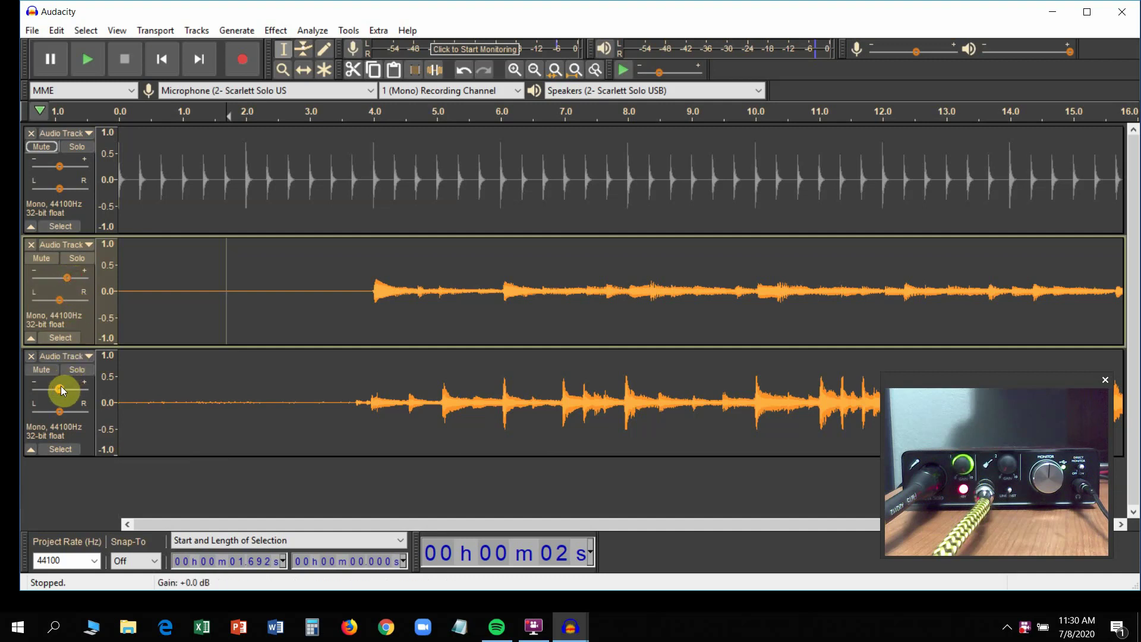
{"action": "left_click_drag", "start_coordinate": [60, 388], "coordinate": [63, 411]}
{"action": "left_click_drag", "start_coordinate": [59, 304], "coordinate": [49, 301]}
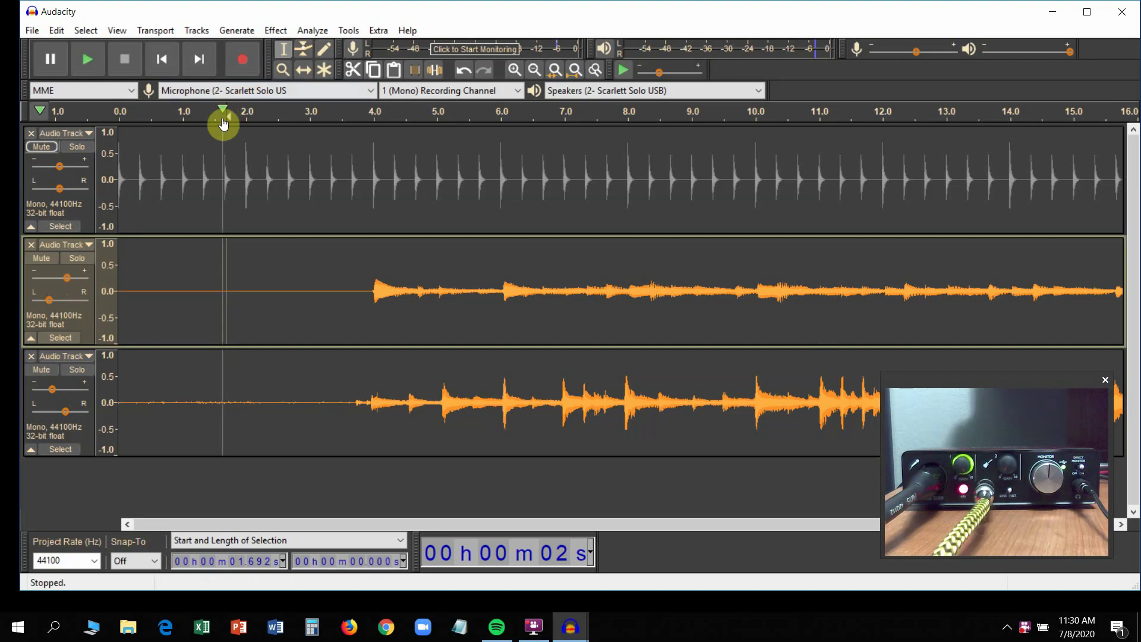
Step: Unmute the rhythm track and, while playing the mix from the start, raise the second guitar's gain slightly
{"action": "left_click", "coordinate": [162, 57]}
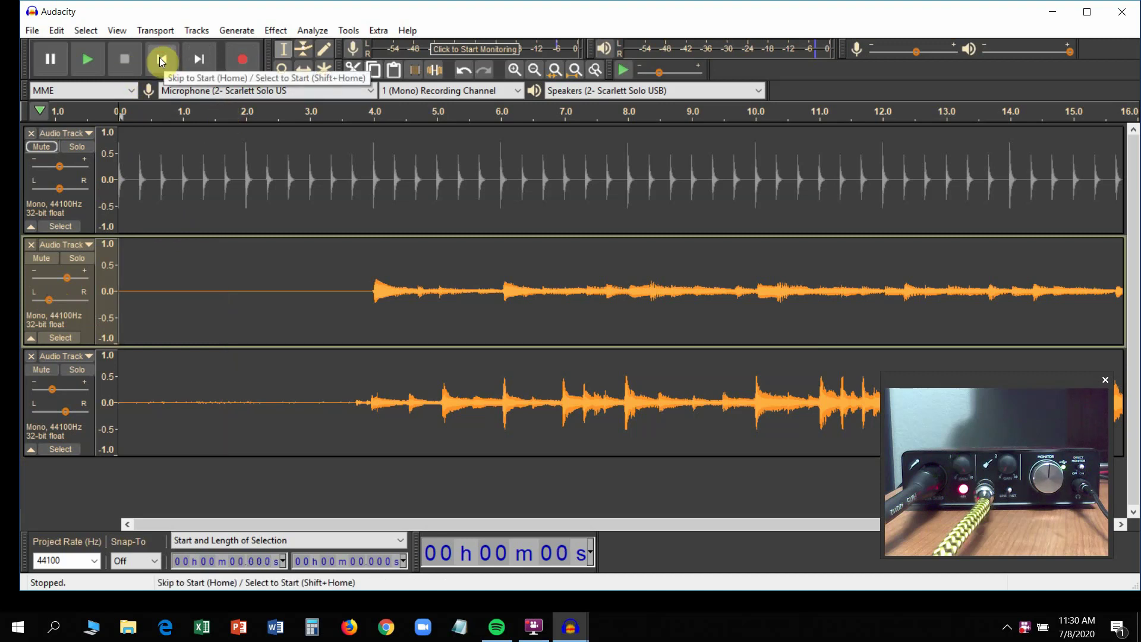
{"action": "key", "text": "space"}
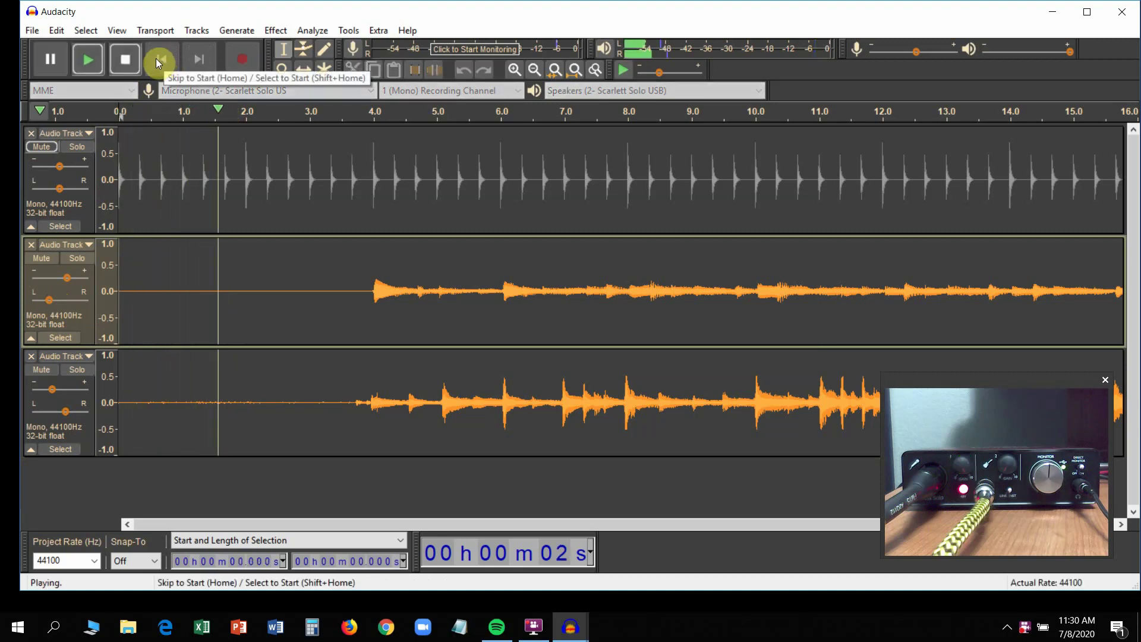
{"action": "key", "text": "space"}
{"action": "left_click", "coordinate": [165, 179]}
{"action": "key", "text": "space"}
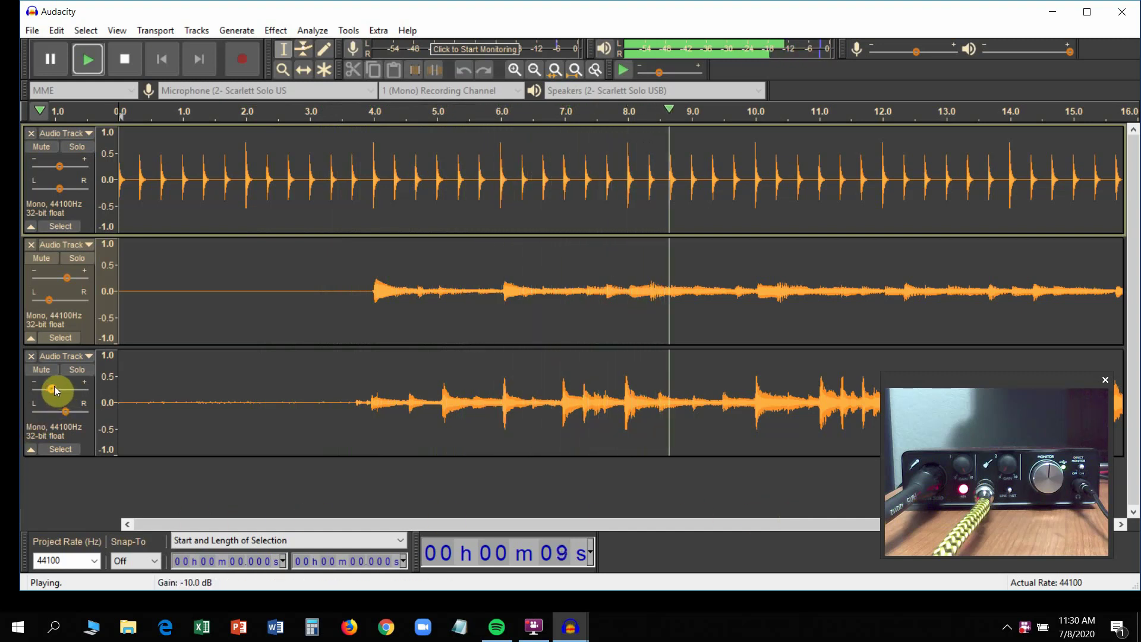
{"action": "left_click_drag", "start_coordinate": [55, 387], "coordinate": [58, 387]}
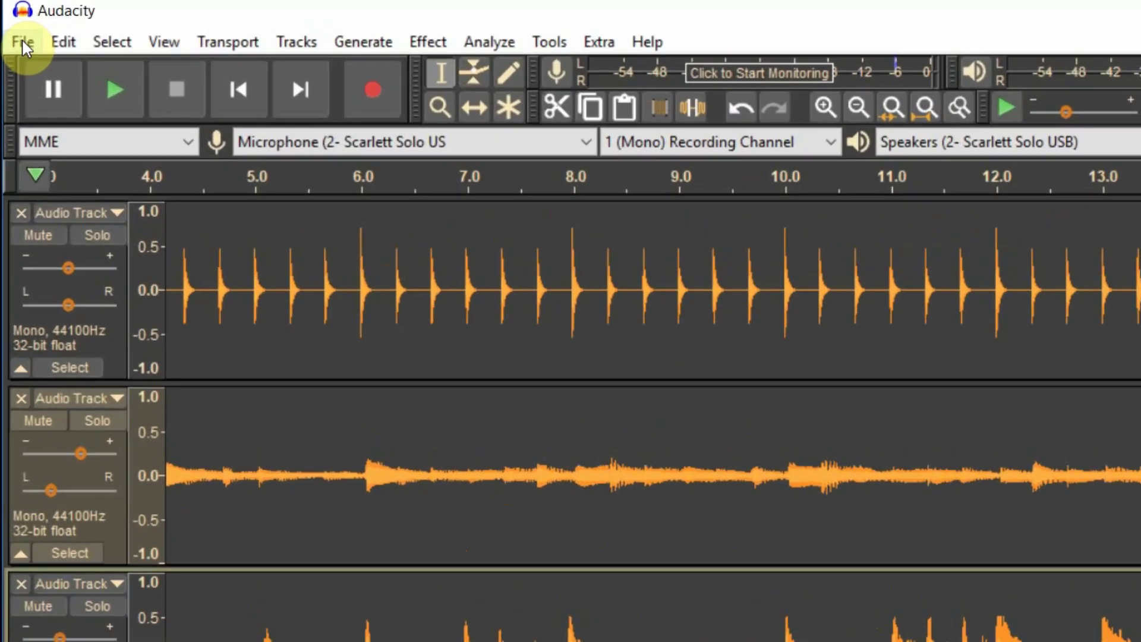
Step: Export the mix as an MP3 file named "scratch track 1", accepting the stereo mixdown and leaving the metadata tags blank
{"action": "left_click", "coordinate": [24, 44]}
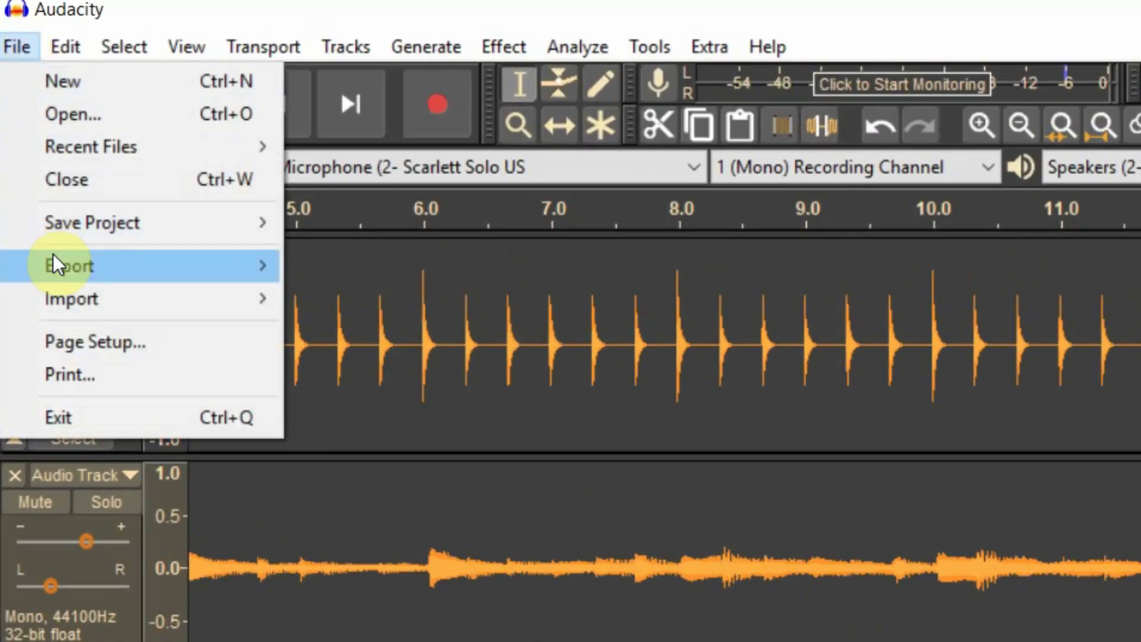
{"action": "mouse_move", "coordinate": [83, 265]}
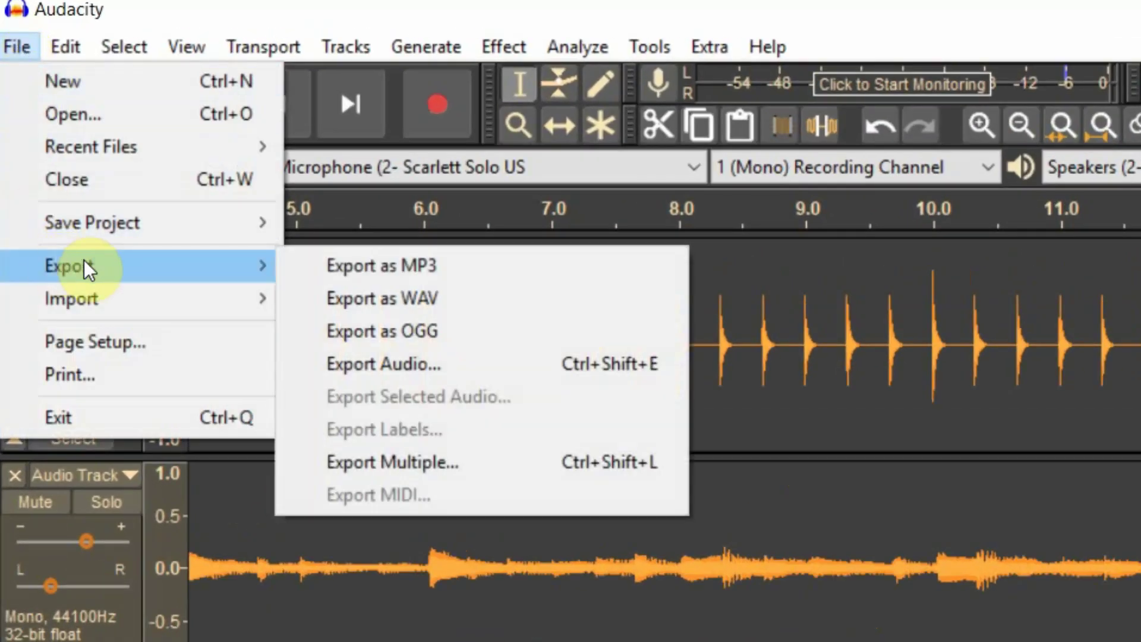
{"action": "left_click", "coordinate": [415, 265]}
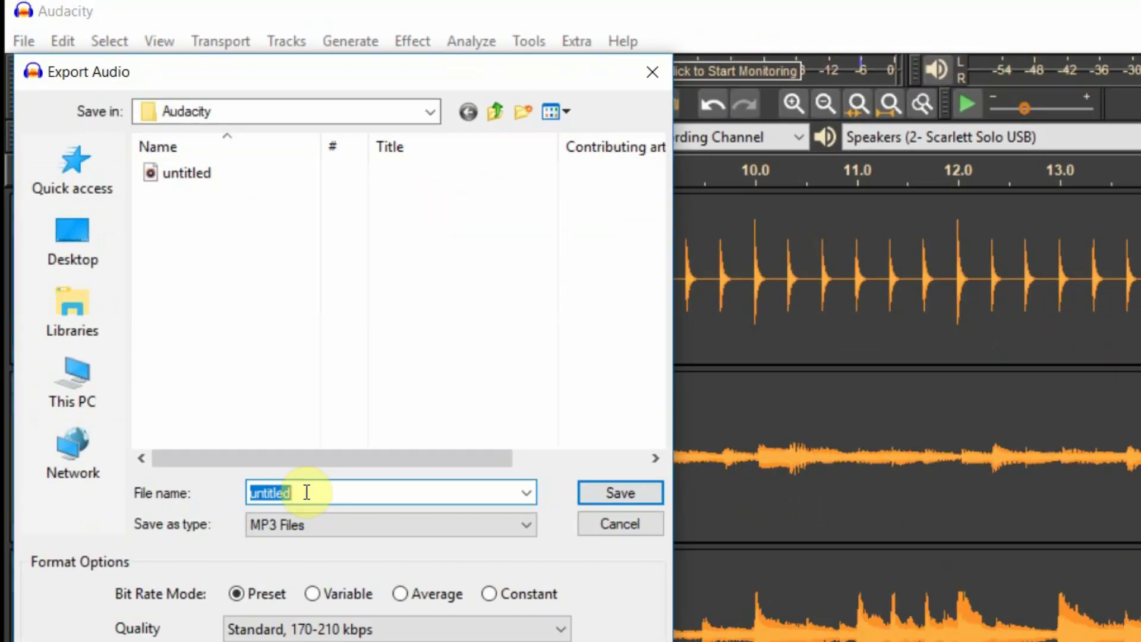
{"action": "type", "text": "scratch track 1"}
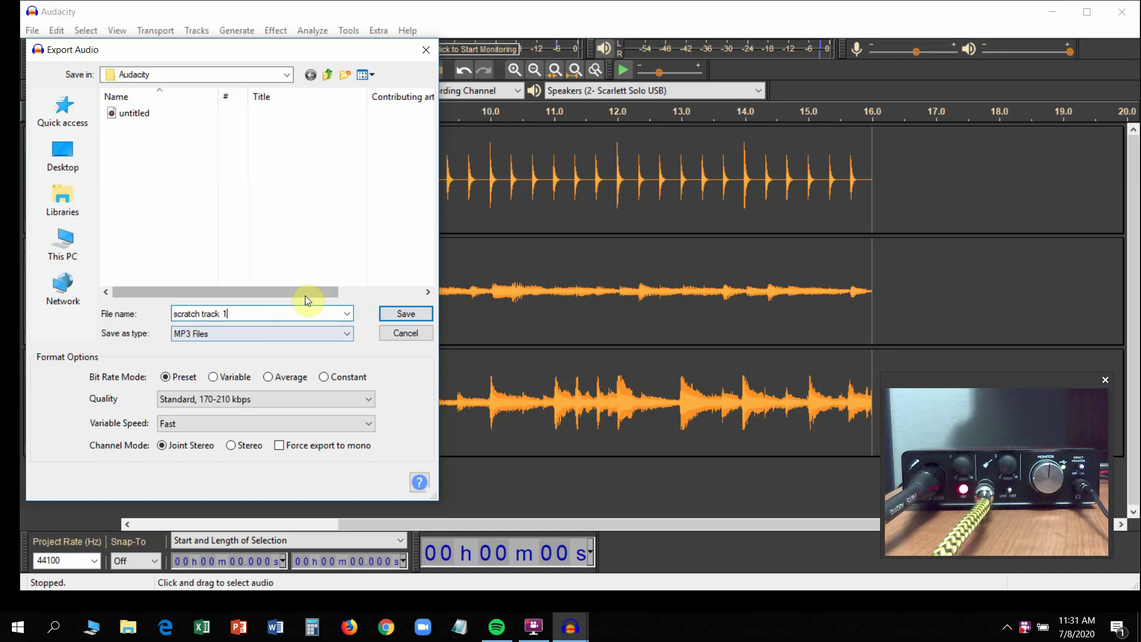
{"action": "left_click", "coordinate": [399, 314]}
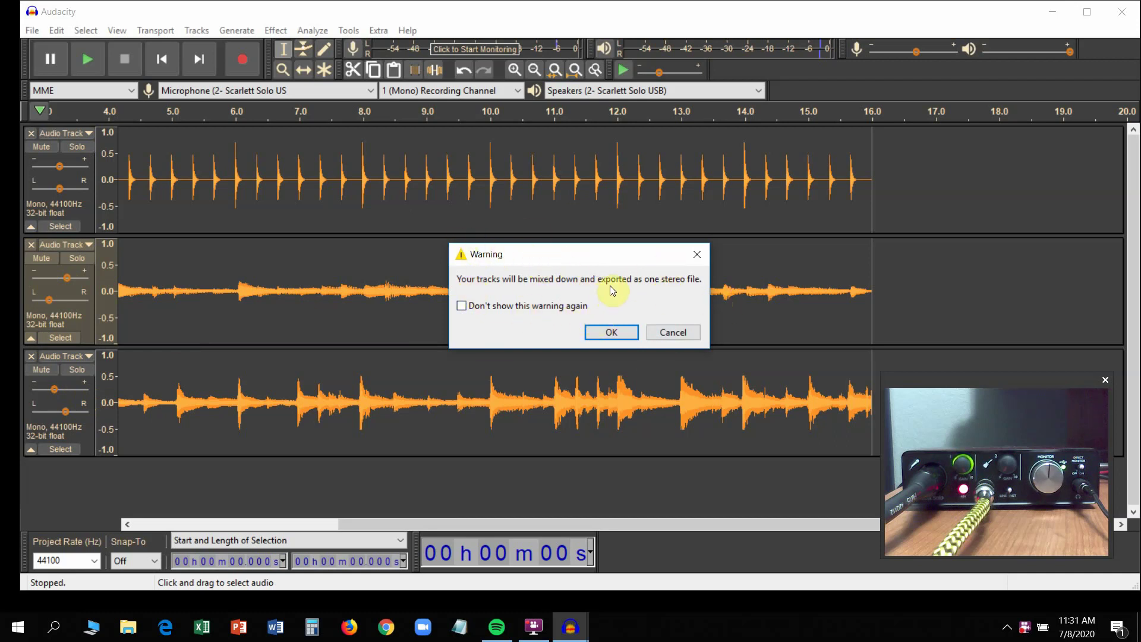
{"action": "left_click", "coordinate": [612, 333]}
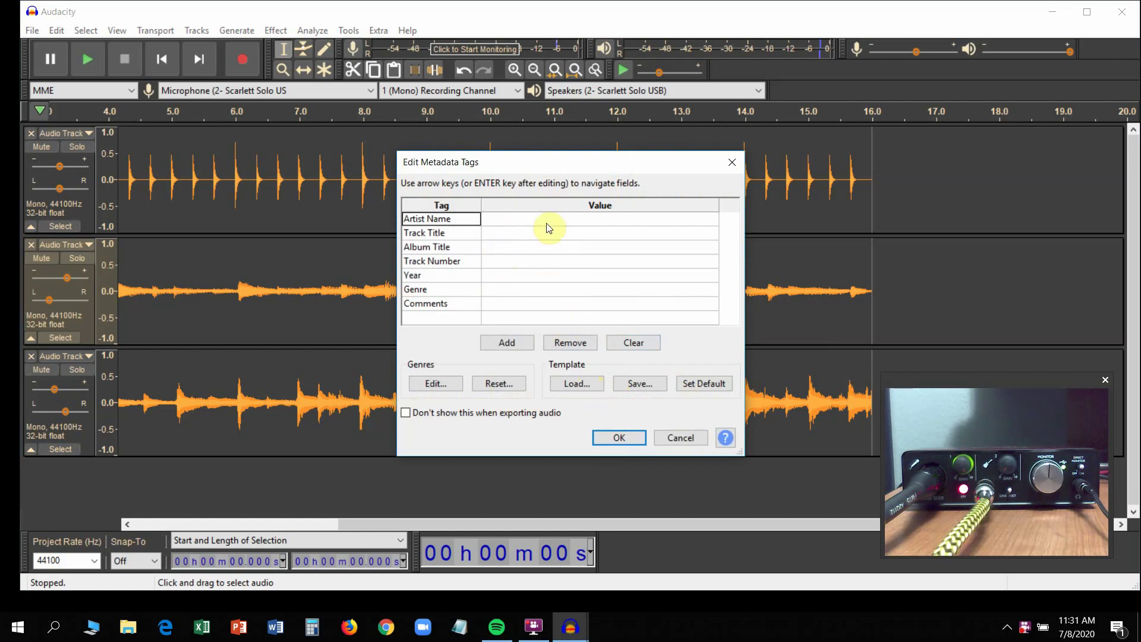
{"action": "left_click", "coordinate": [612, 438]}
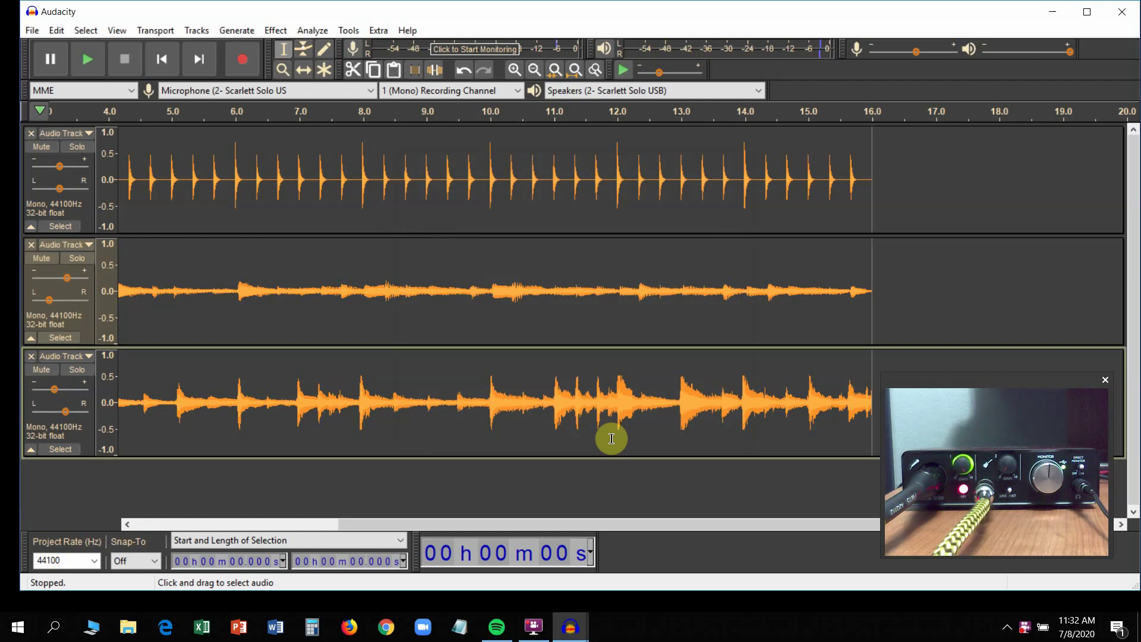
Step: Remove the two guitar tracks and the rhythm track from the project
{"action": "left_click", "coordinate": [34, 356]}
{"action": "left_click", "coordinate": [30, 245]}
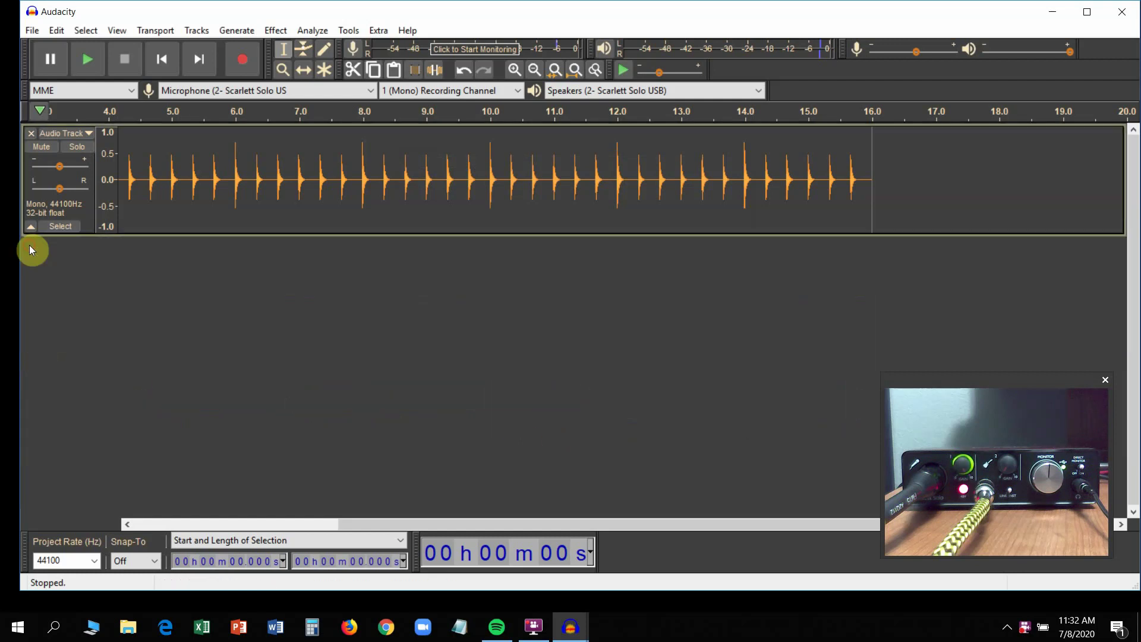
{"action": "left_click", "coordinate": [31, 133]}
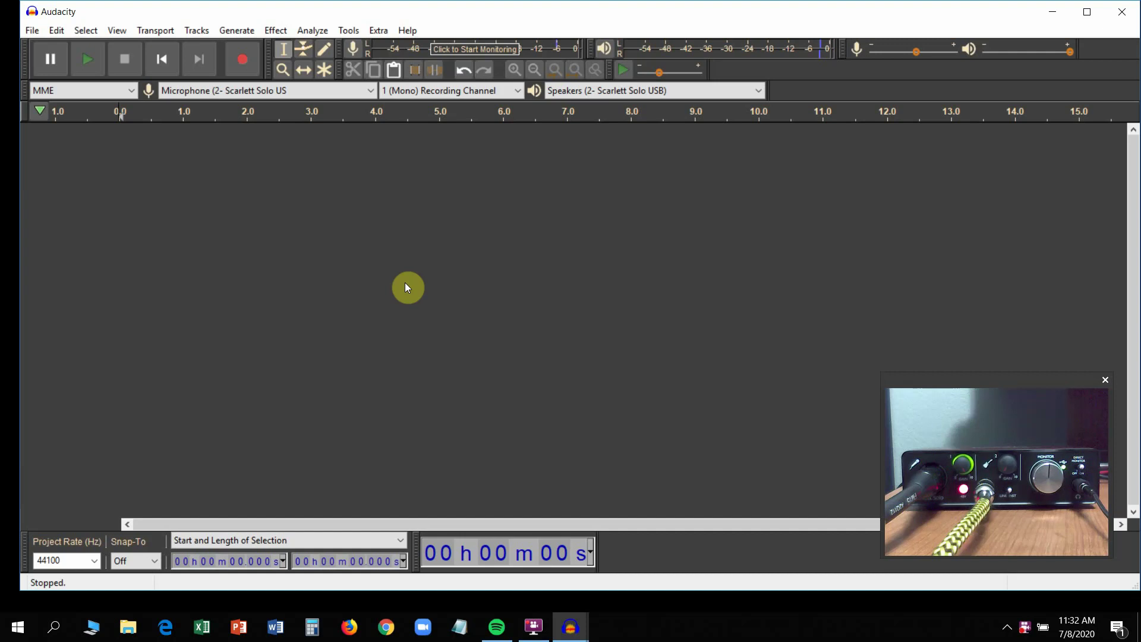
Step: Import the "scratch track 1" audio file into the emptied project
{"action": "left_click", "coordinate": [27, 33]}
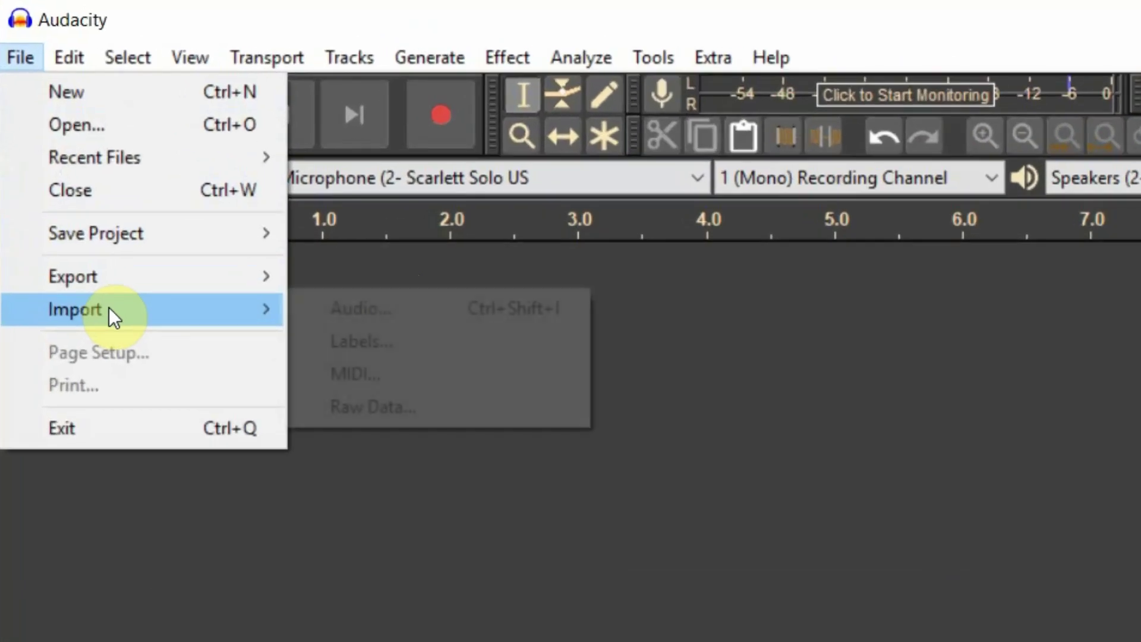
{"action": "mouse_move", "coordinate": [156, 163]}
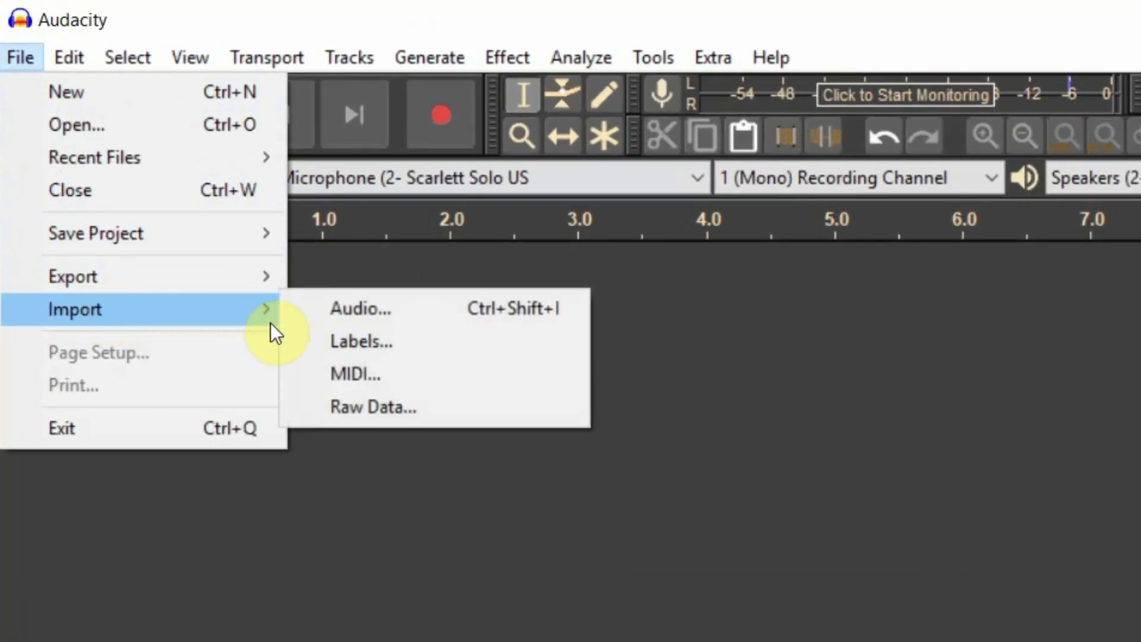
{"action": "left_click", "coordinate": [358, 313]}
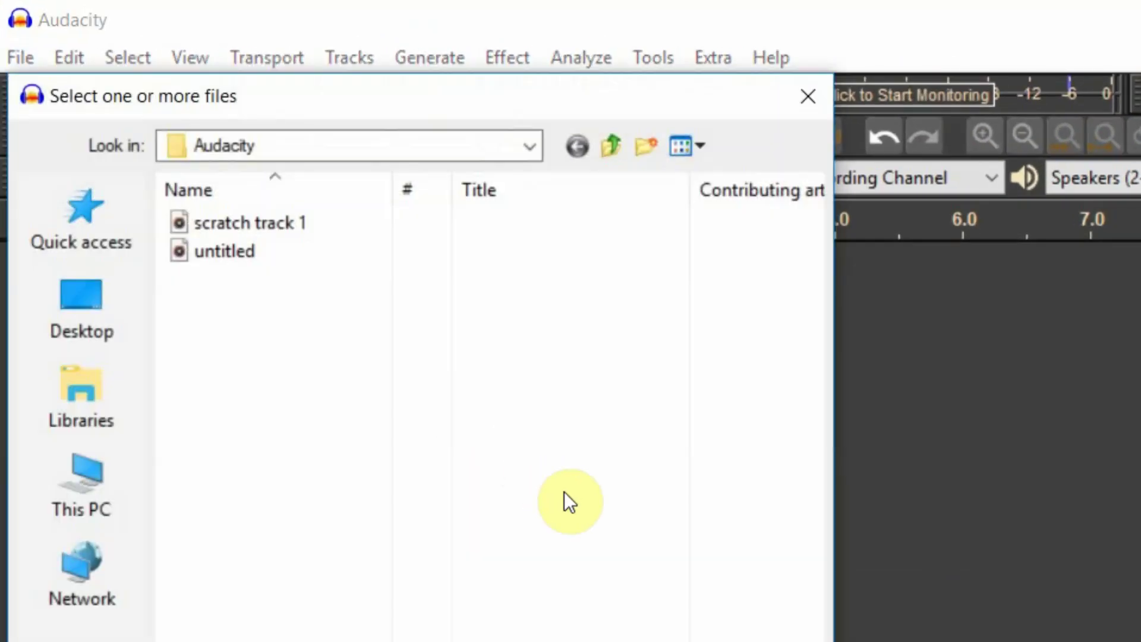
{"action": "left_click", "coordinate": [290, 226]}
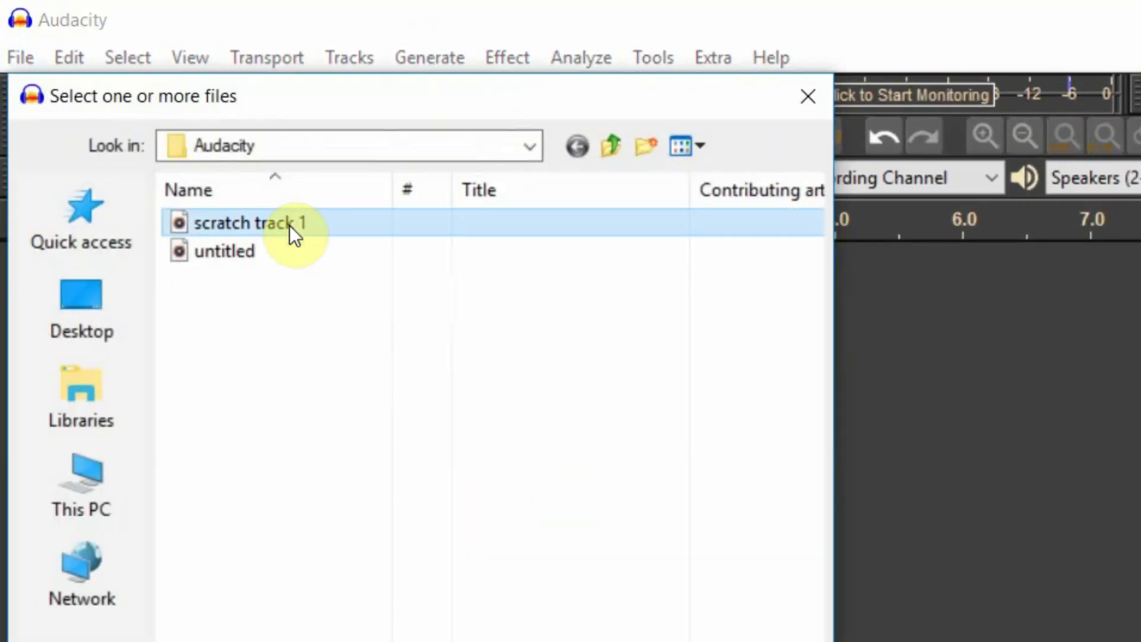
{"action": "double_click", "coordinate": [291, 226]}
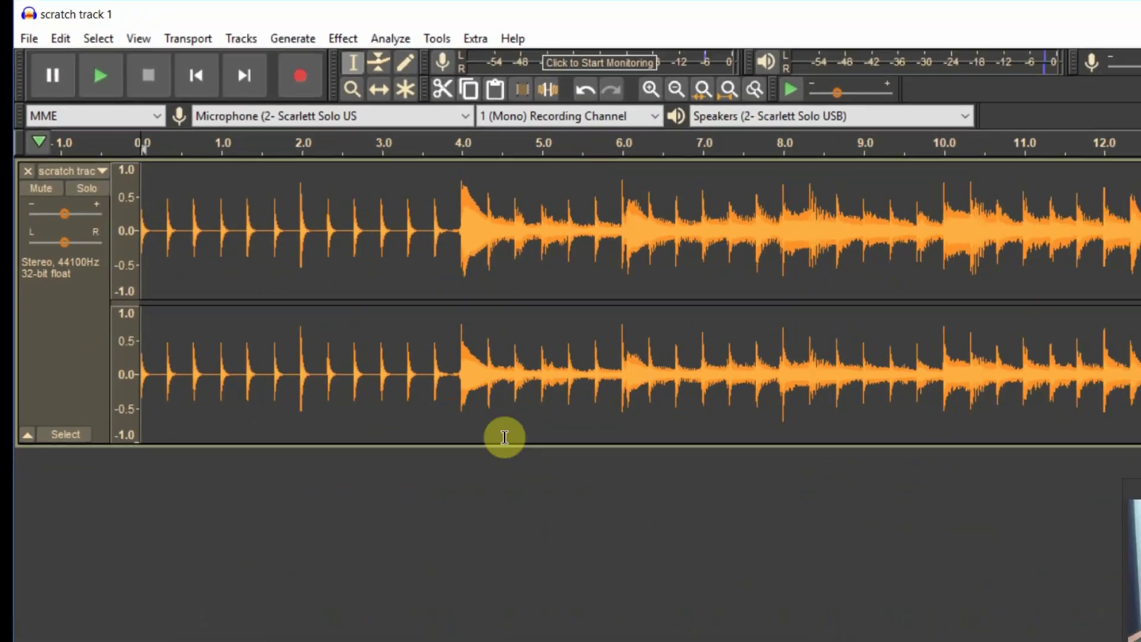
Step: Play back the imported scratch track, and record a new mono part against it from the start
{"action": "key", "text": "space"}
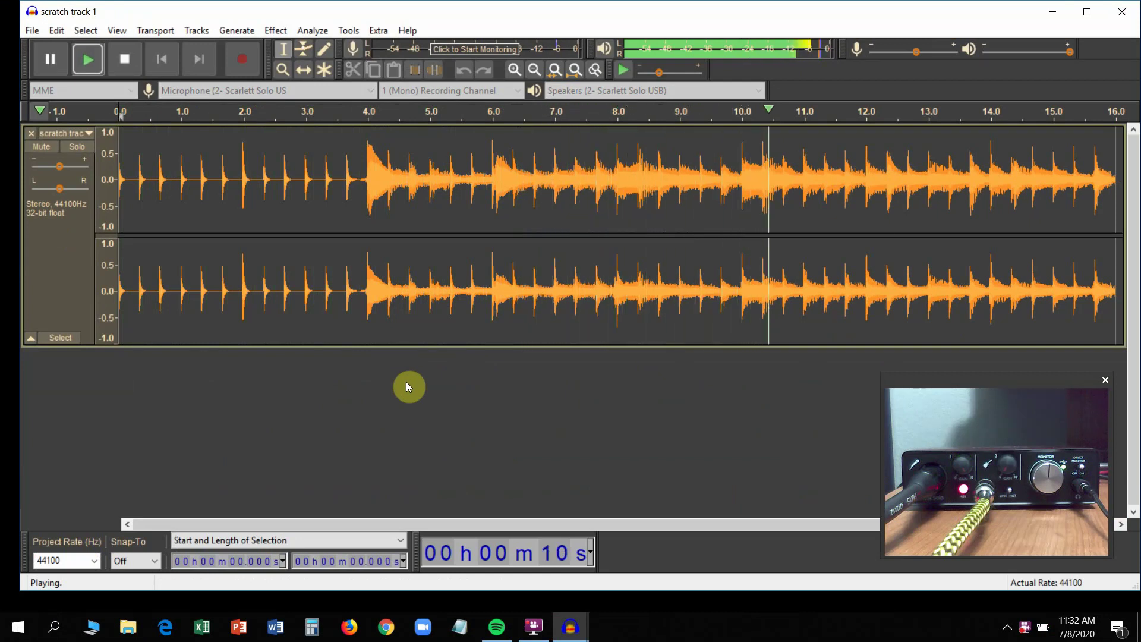
{"action": "key", "text": "space"}
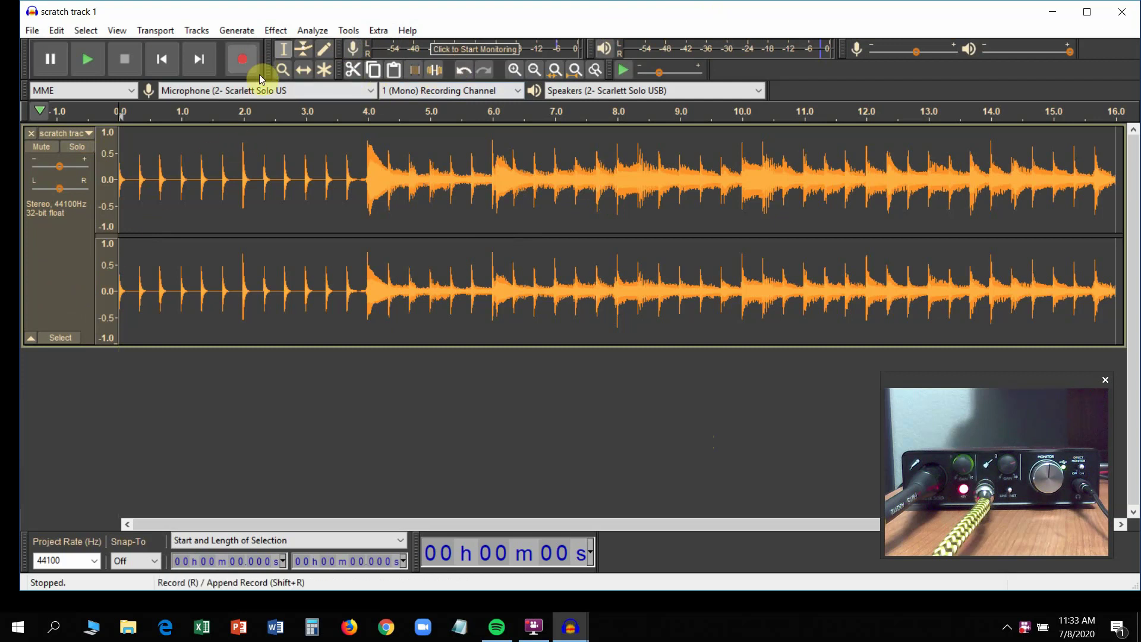
{"action": "left_click", "coordinate": [244, 59]}
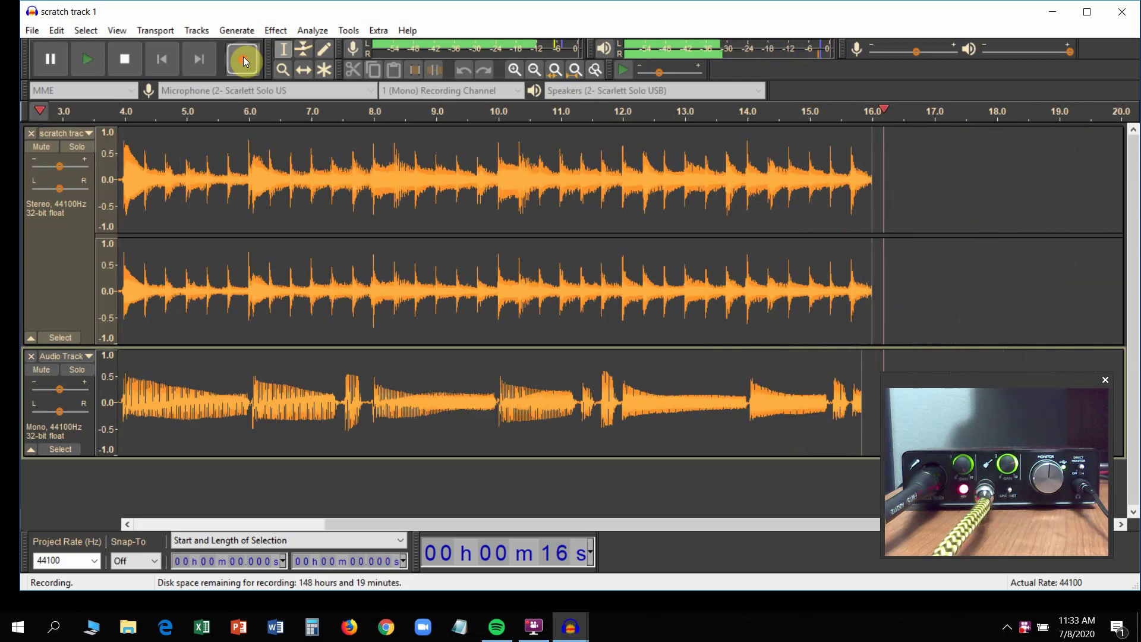
{"action": "key", "text": "space"}
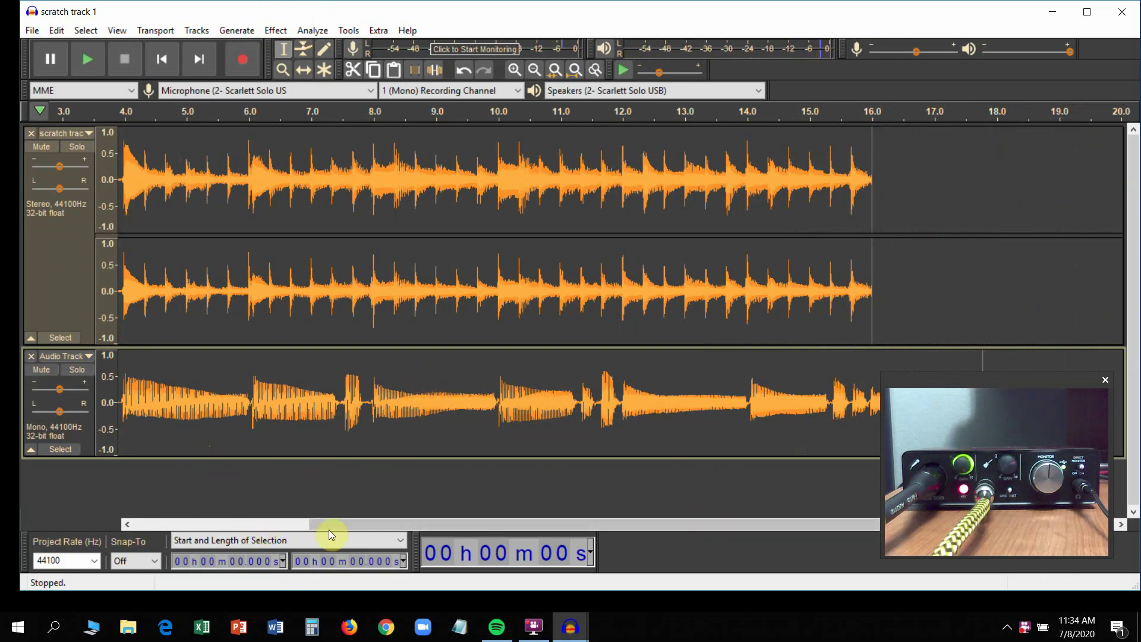
Step: Reduce the scratch track's height and select the new recording from about 3.9 s to 16 s
{"action": "left_click_drag", "start_coordinate": [330, 527], "coordinate": [138, 515]}
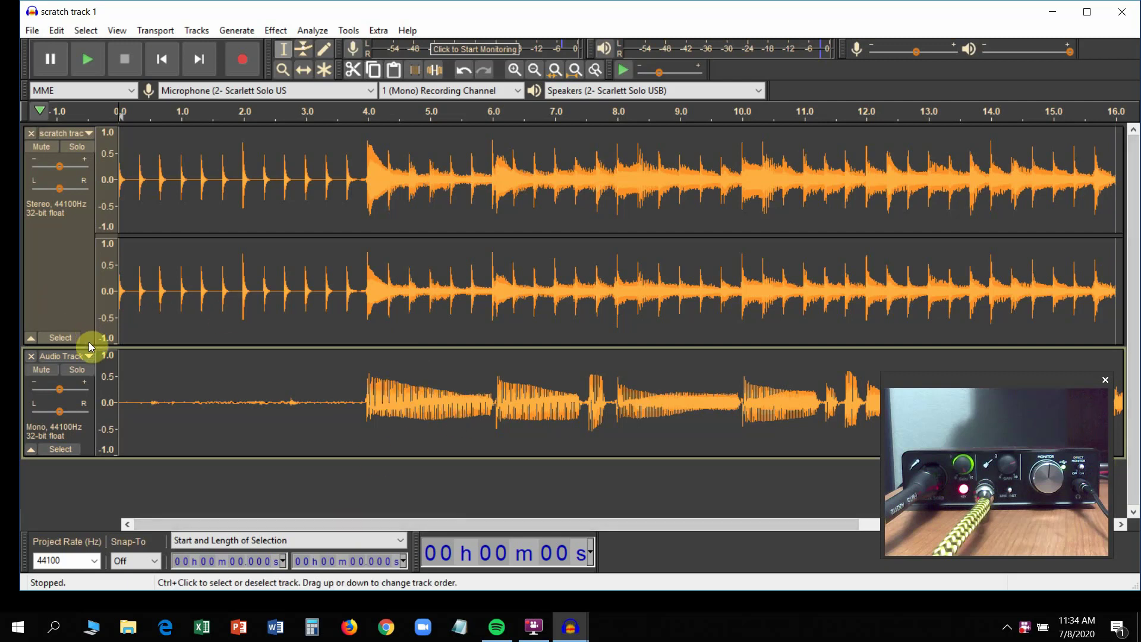
{"action": "left_click_drag", "start_coordinate": [89, 345], "coordinate": [106, 220]}
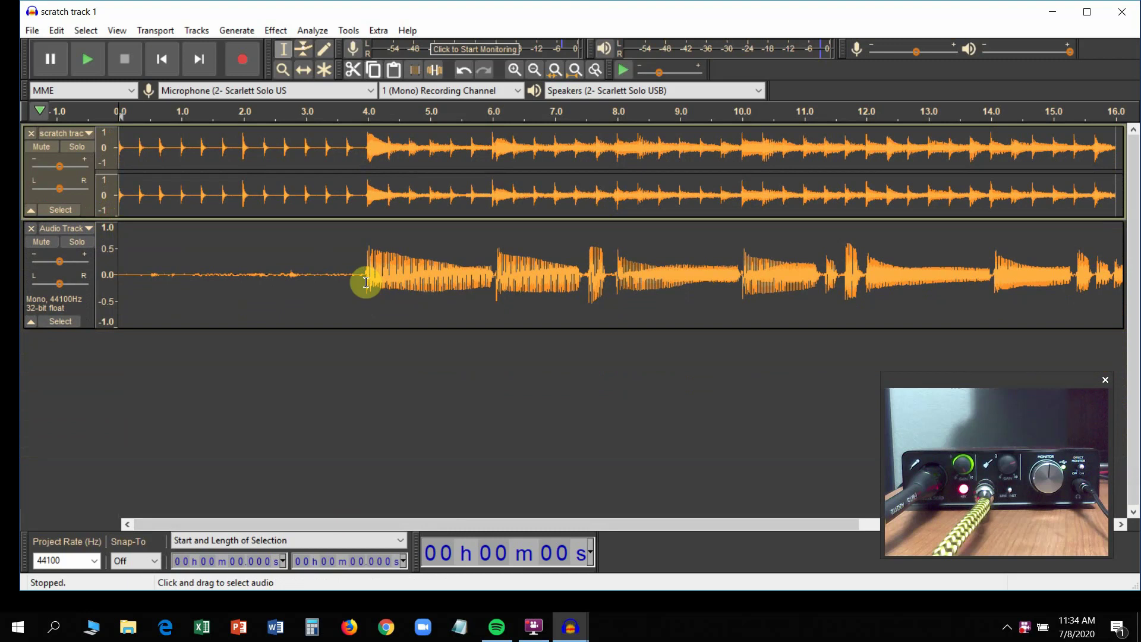
{"action": "left_click_drag", "start_coordinate": [362, 279], "coordinate": [1115, 315]}
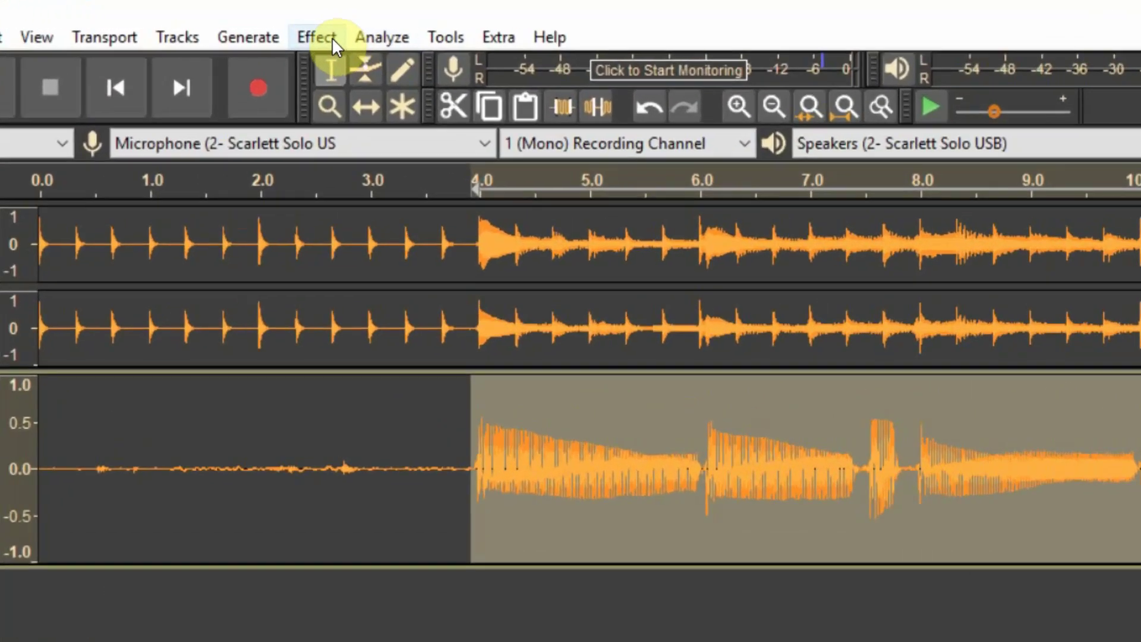
Step: Try the Compressor on the selected recording with a -12 dB threshold, 2:1 ratio and make-up gain, and undo it
{"action": "left_click", "coordinate": [278, 31]}
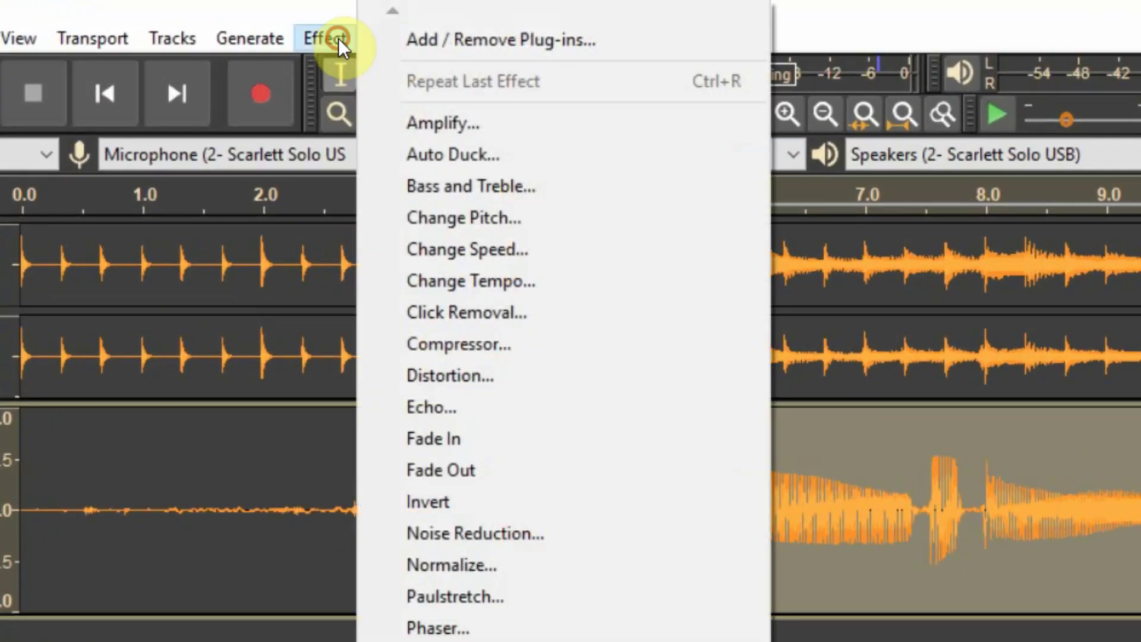
{"action": "left_click", "coordinate": [441, 344]}
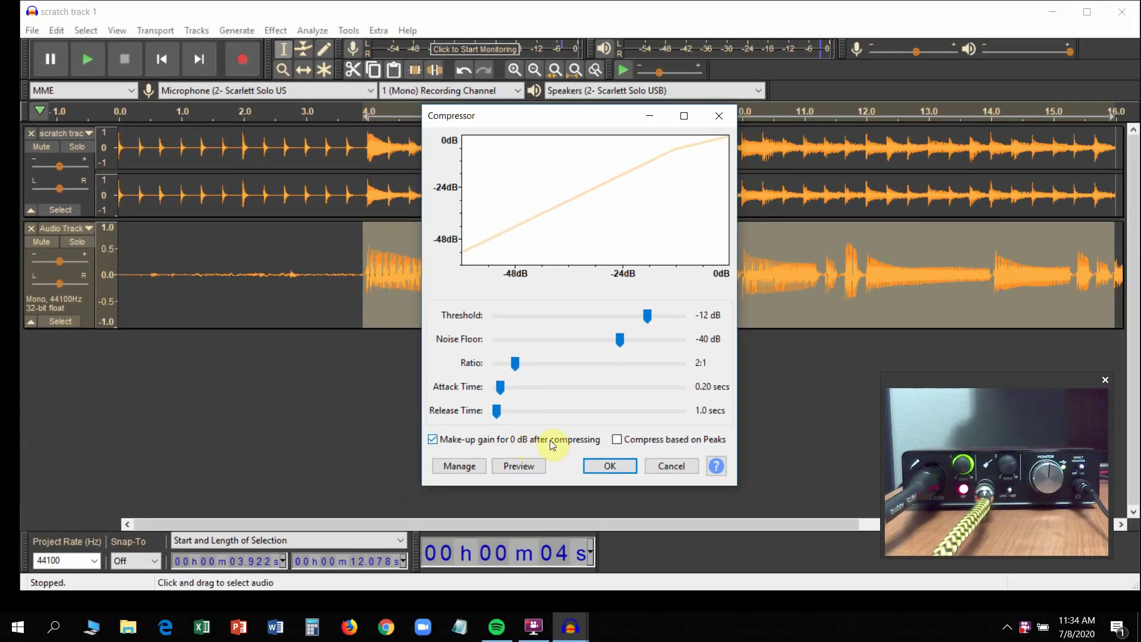
{"action": "left_click", "coordinate": [605, 466]}
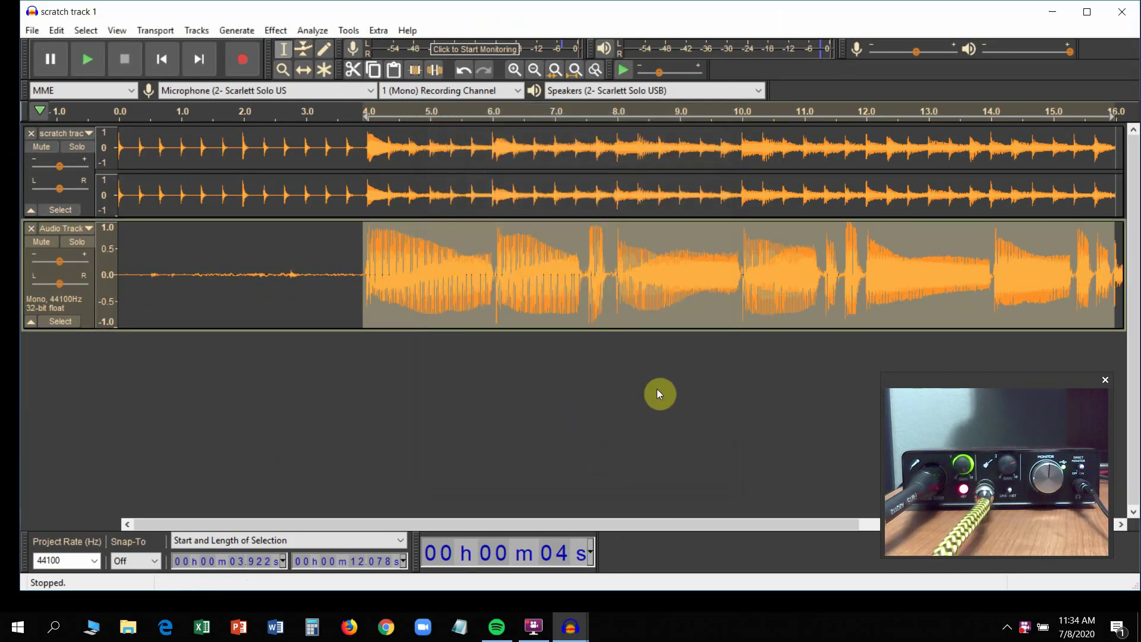
{"action": "left_click", "coordinate": [464, 71]}
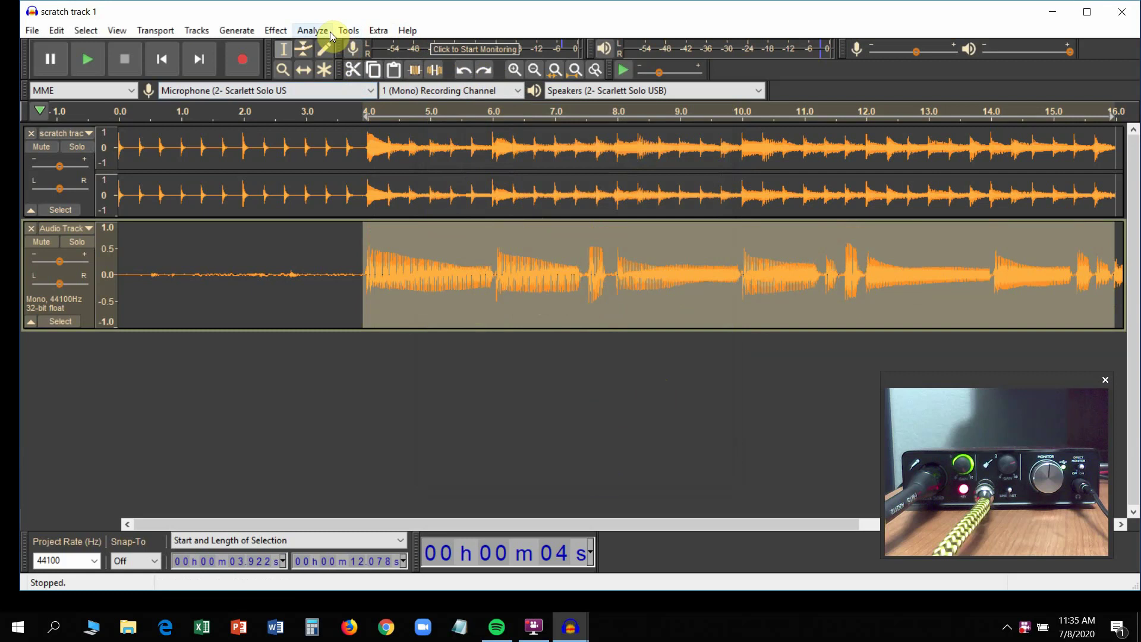
Step: Normalize the selected recording to -1.0 dB with DC offset removal, clear the selection and return to the start
{"action": "left_click", "coordinate": [276, 30]}
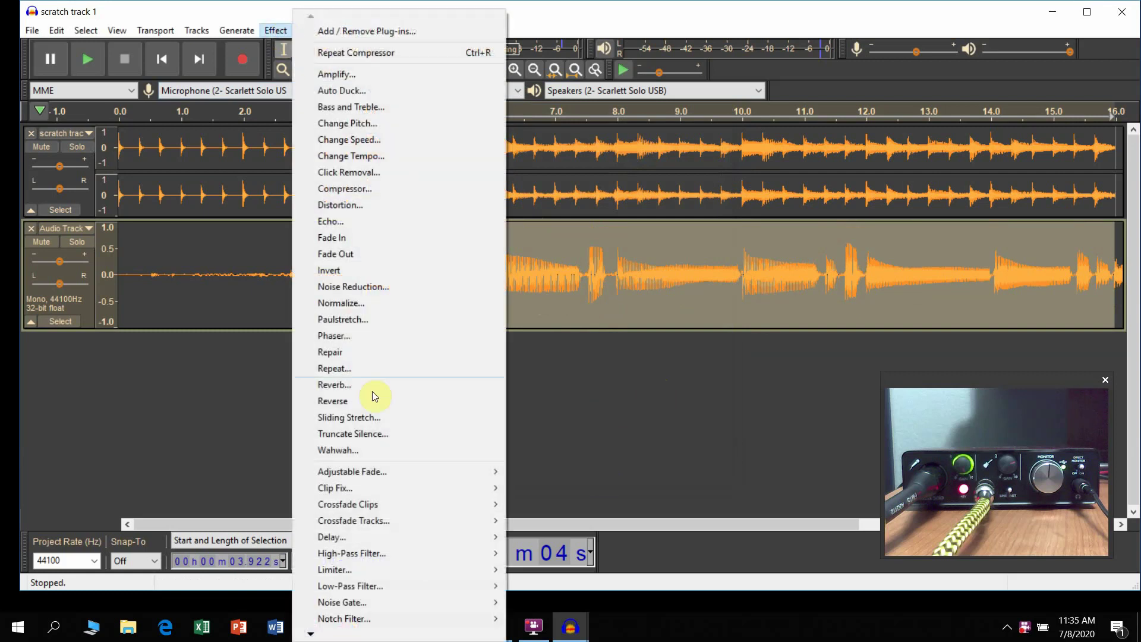
{"action": "left_click", "coordinate": [341, 304]}
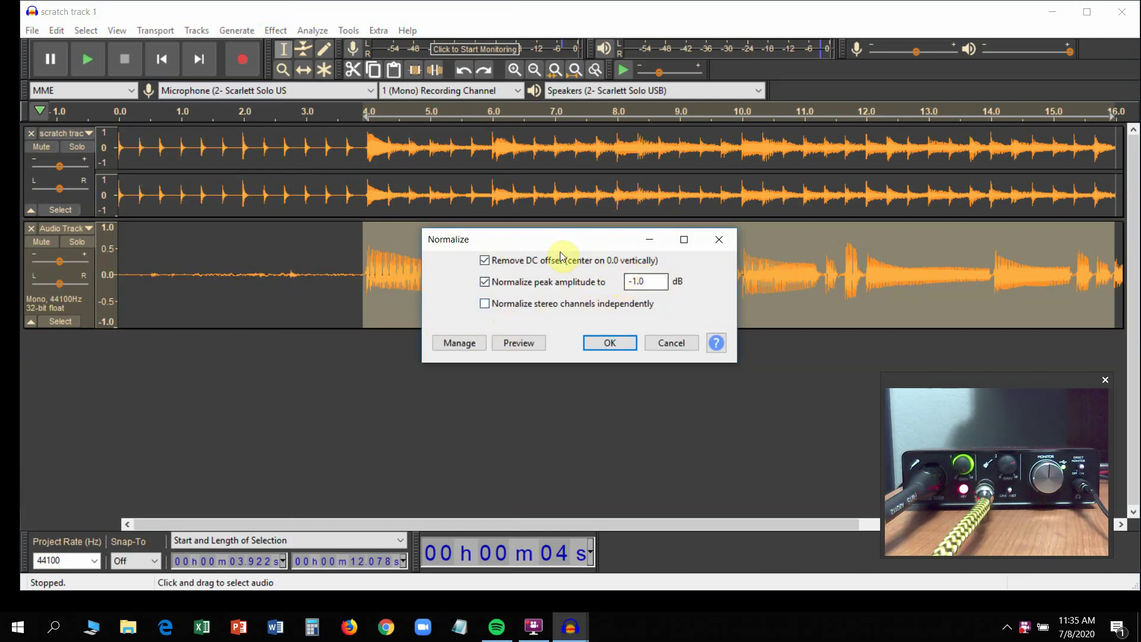
{"action": "left_click", "coordinate": [650, 279]}
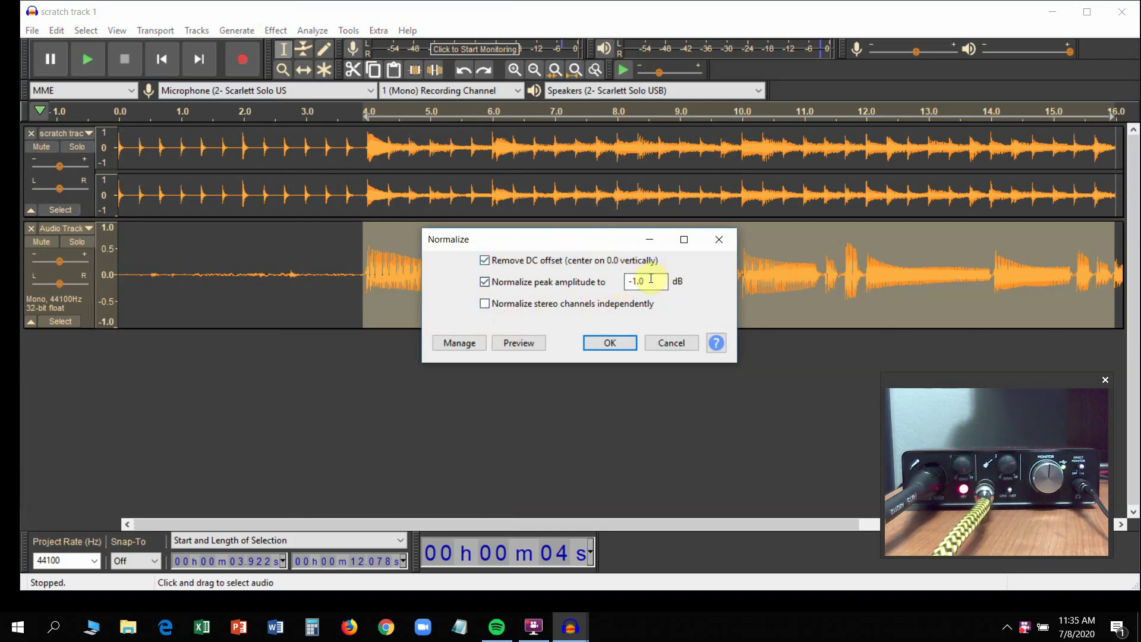
{"action": "left_click", "coordinate": [611, 343]}
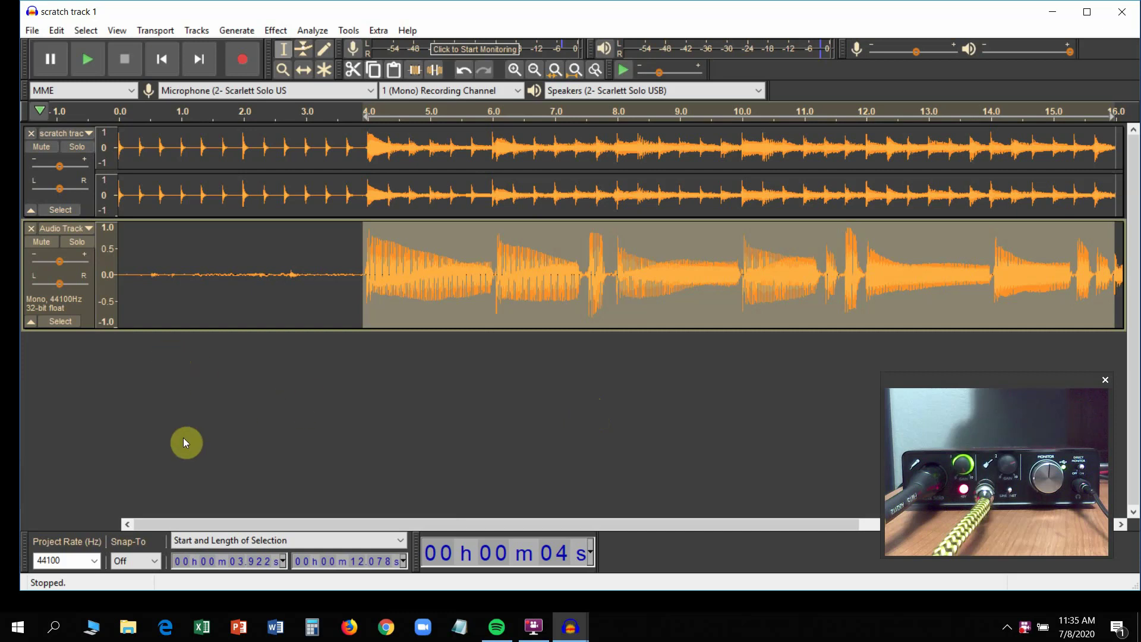
{"action": "left_click", "coordinate": [359, 420]}
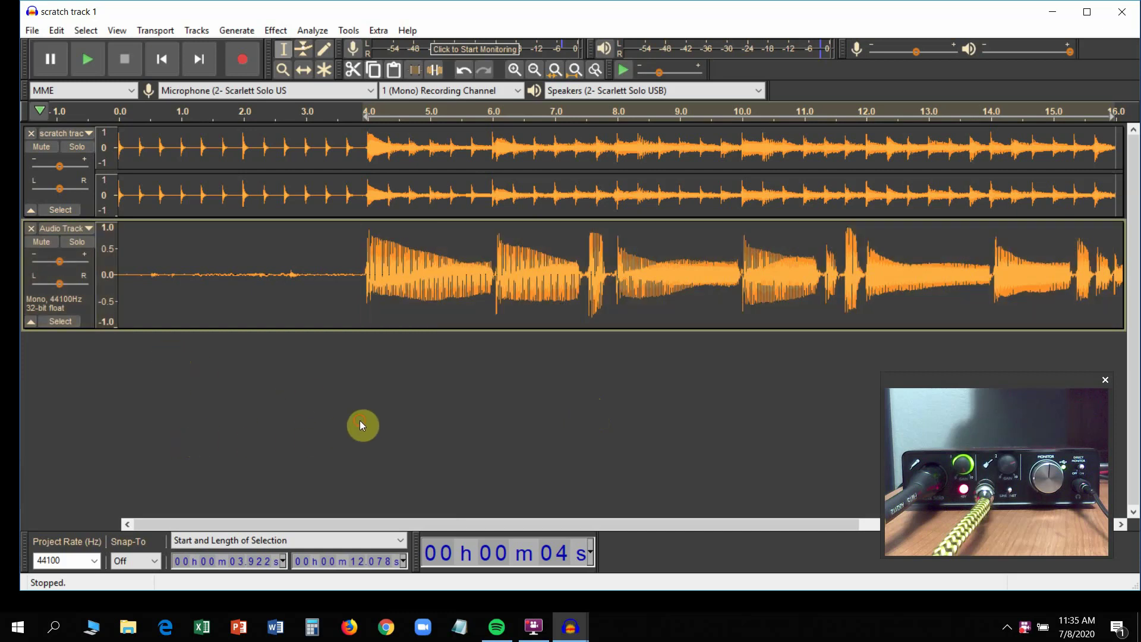
{"action": "left_click", "coordinate": [158, 68]}
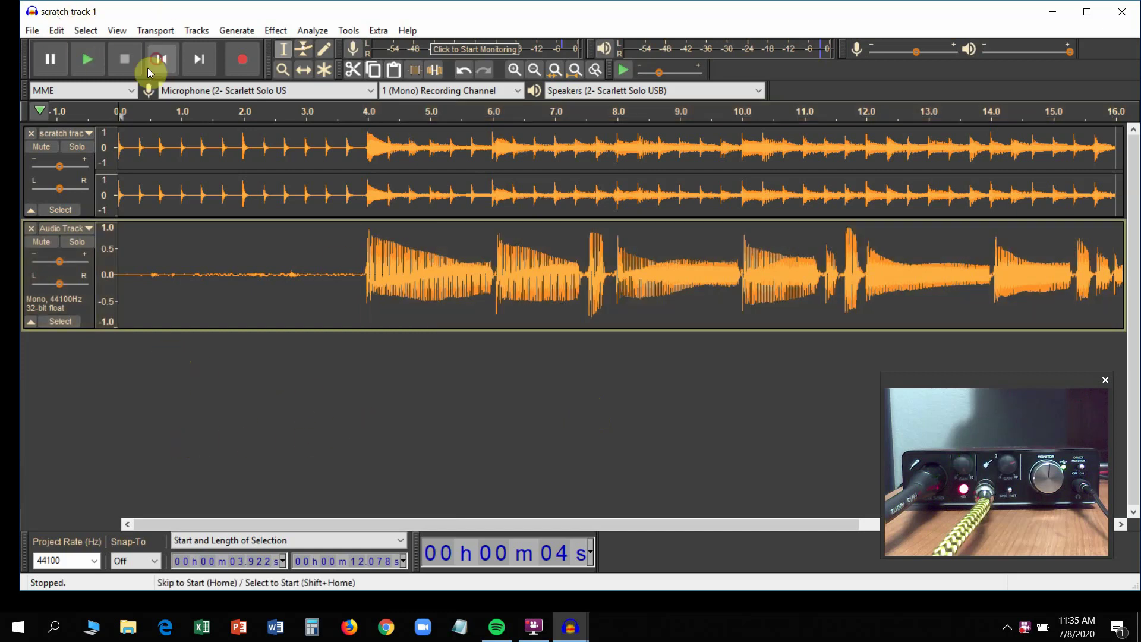
Step: Toggle the new recording's mute to compare, play the mix from about 3.8 s, and slightly lower the recording's gain
{"action": "left_click", "coordinate": [40, 241]}
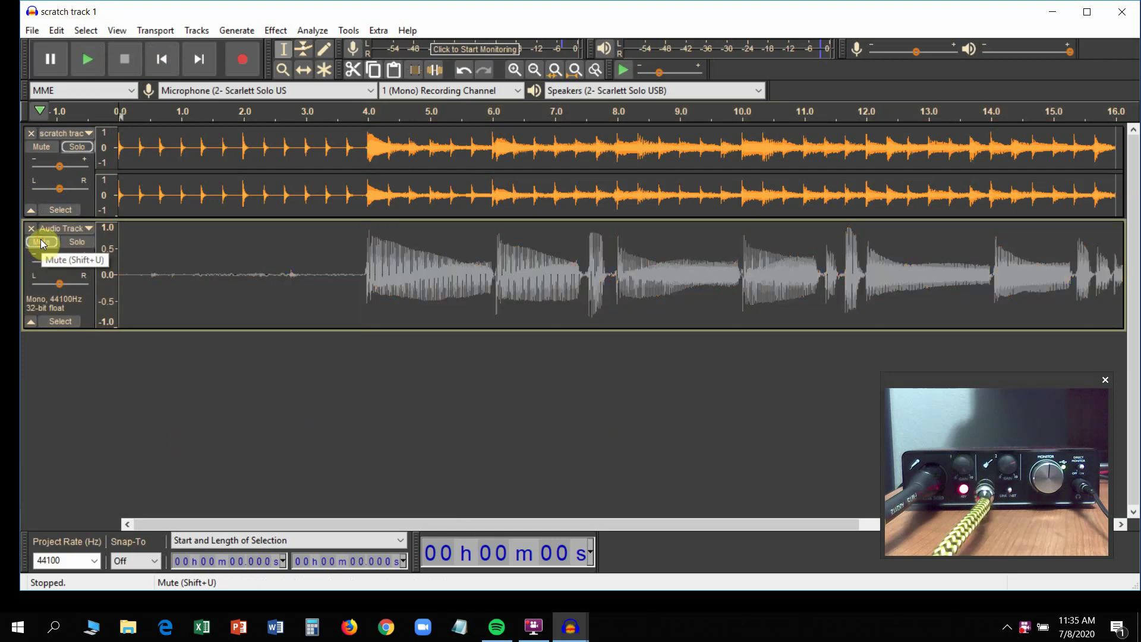
{"action": "left_click", "coordinate": [69, 242]}
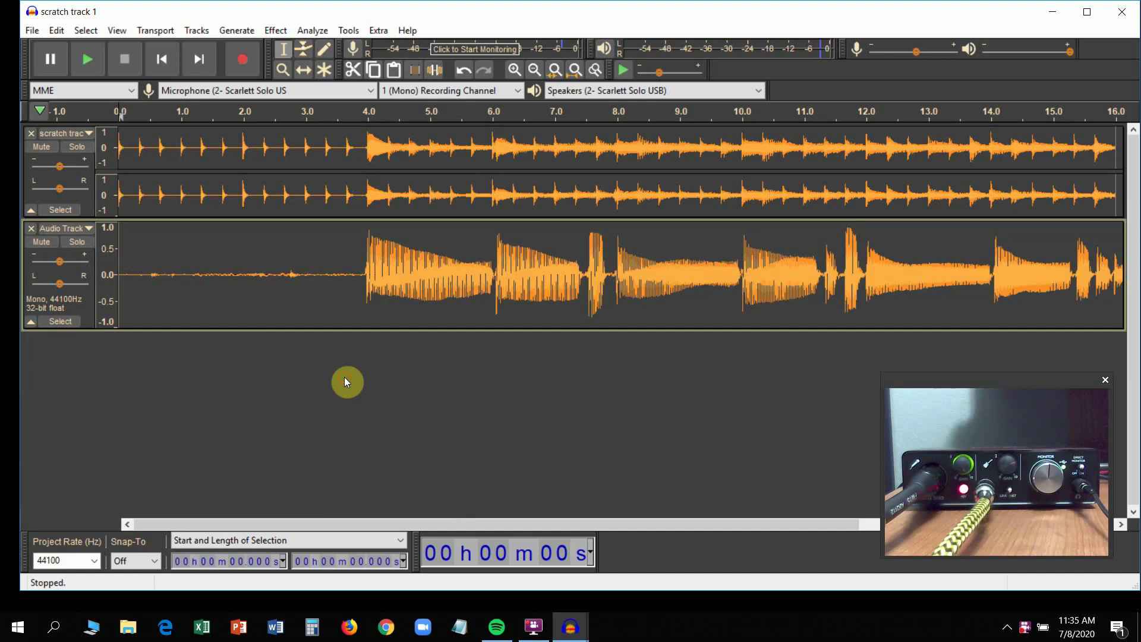
{"action": "left_click", "coordinate": [356, 113]}
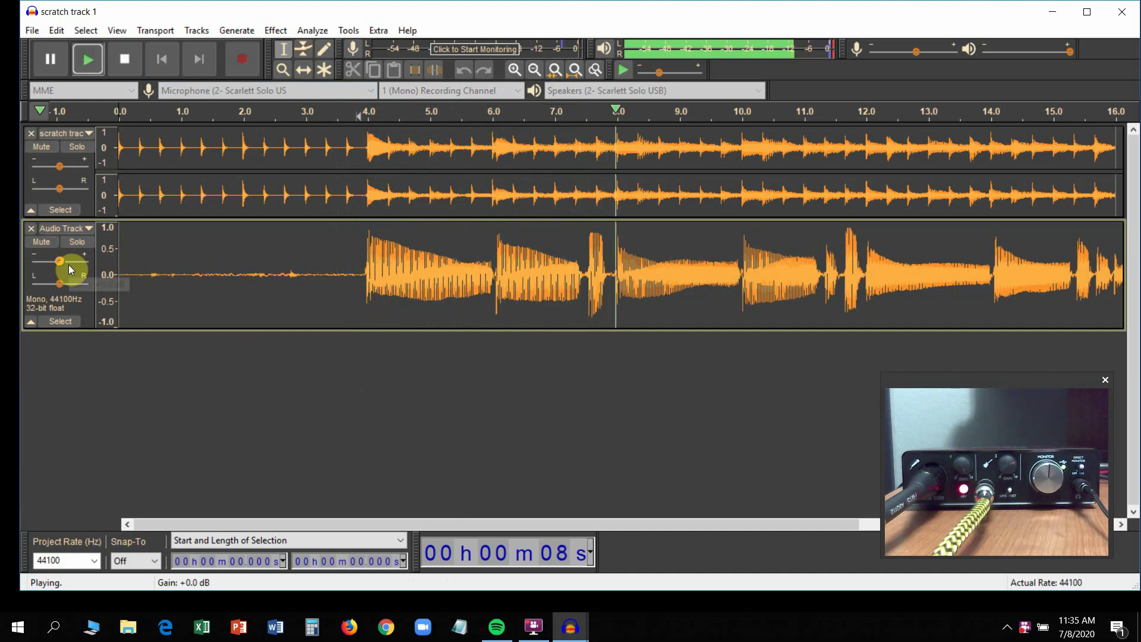
{"action": "left_click_drag", "start_coordinate": [59, 259], "coordinate": [55, 262]}
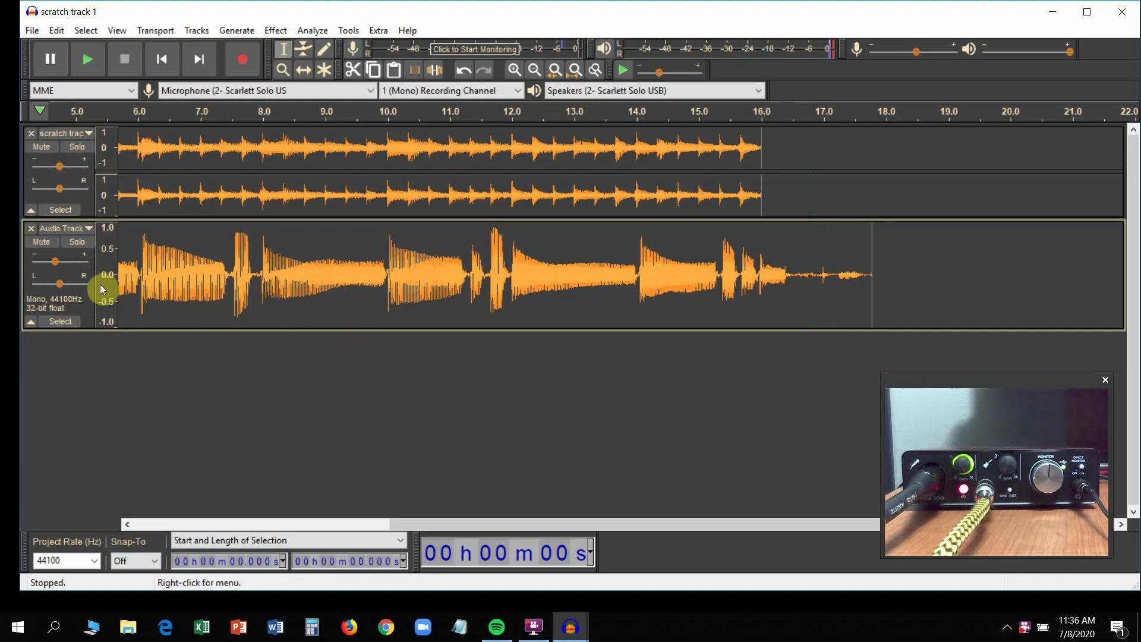
Step: Select the entire new recording and export only that selection as a 16-bit WAV file named bass, with the metadata left blank
{"action": "left_click", "coordinate": [71, 323]}
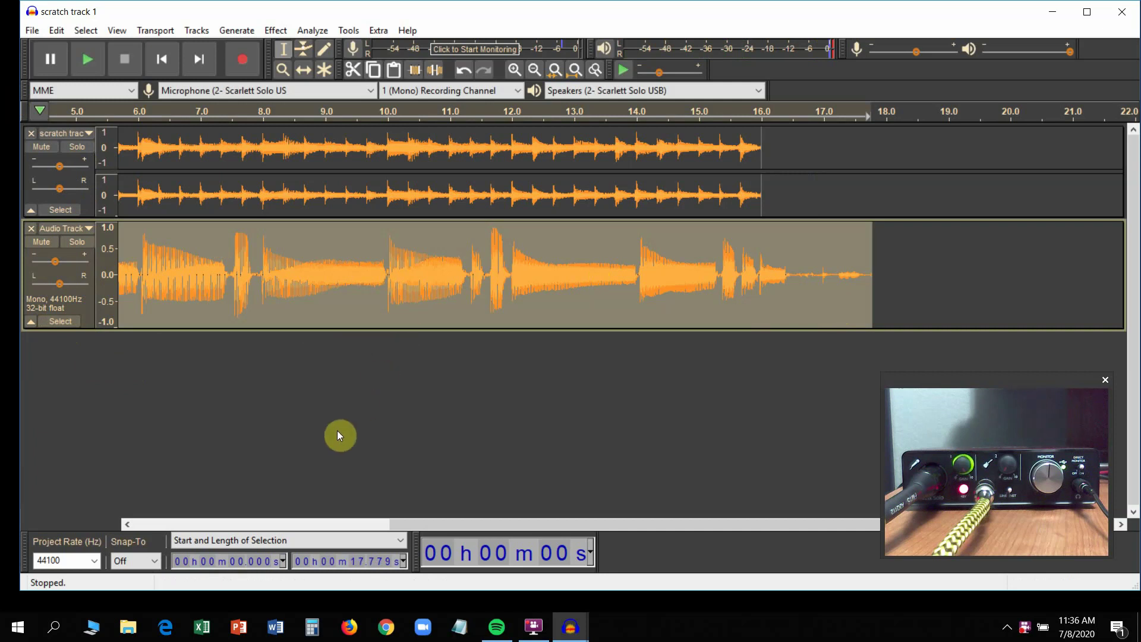
{"action": "left_click_drag", "start_coordinate": [420, 525], "coordinate": [116, 513]}
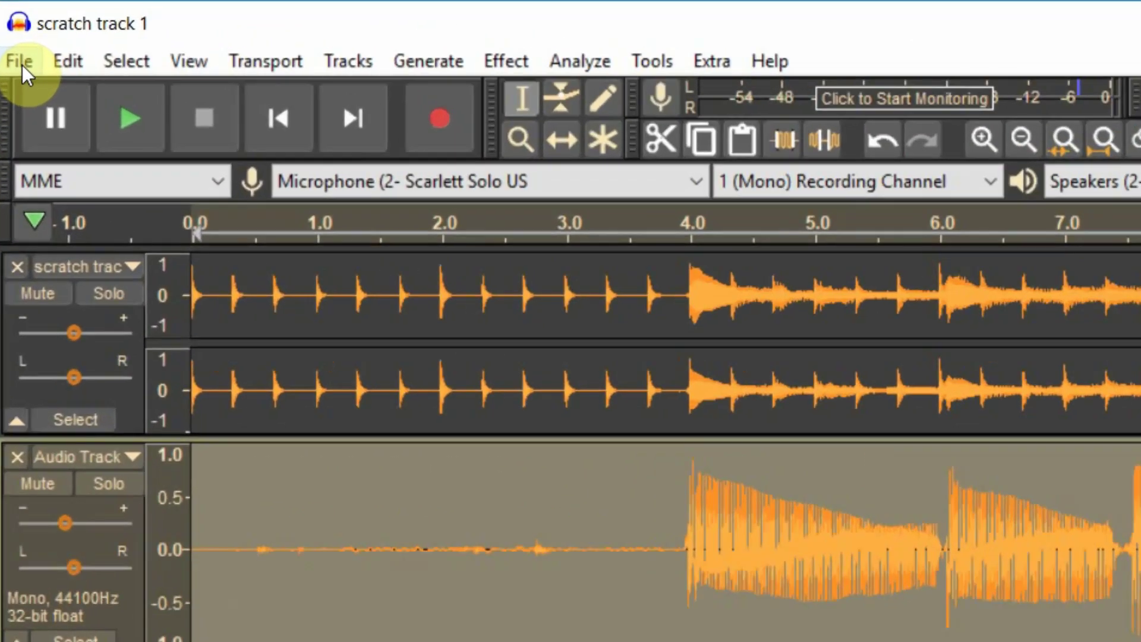
{"action": "left_click", "coordinate": [19, 61]}
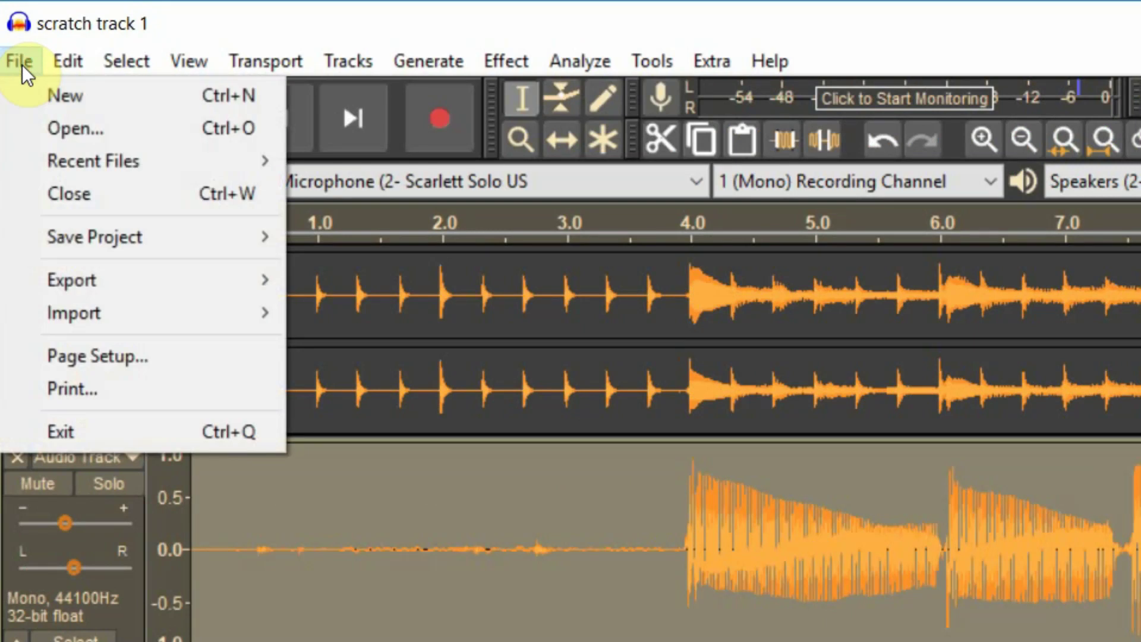
{"action": "mouse_move", "coordinate": [101, 277]}
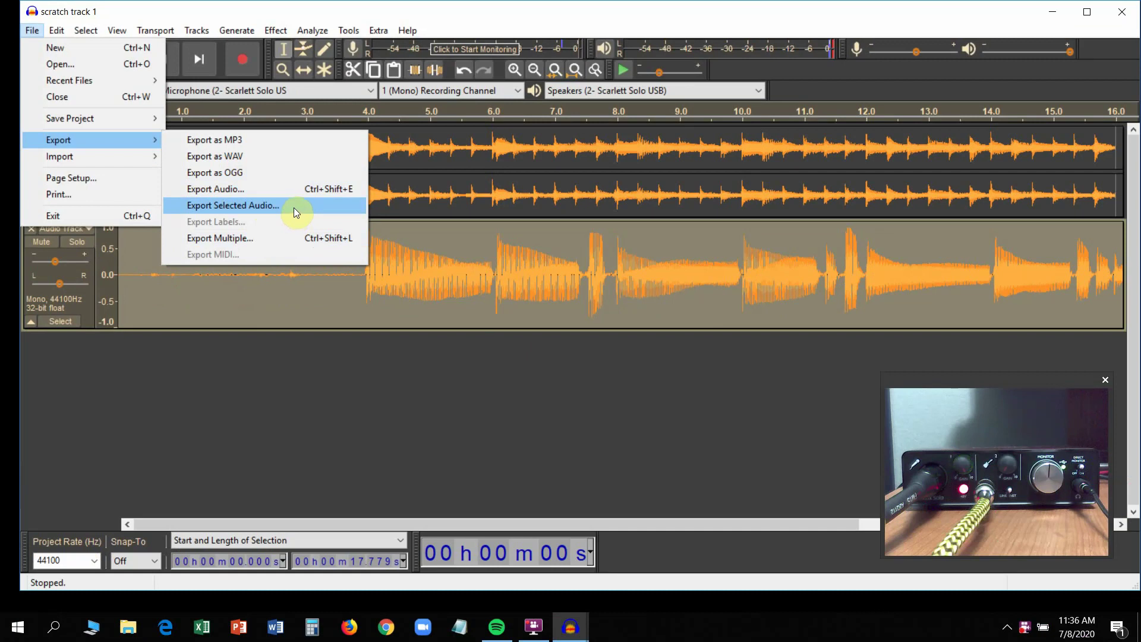
{"action": "left_click", "coordinate": [293, 208]}
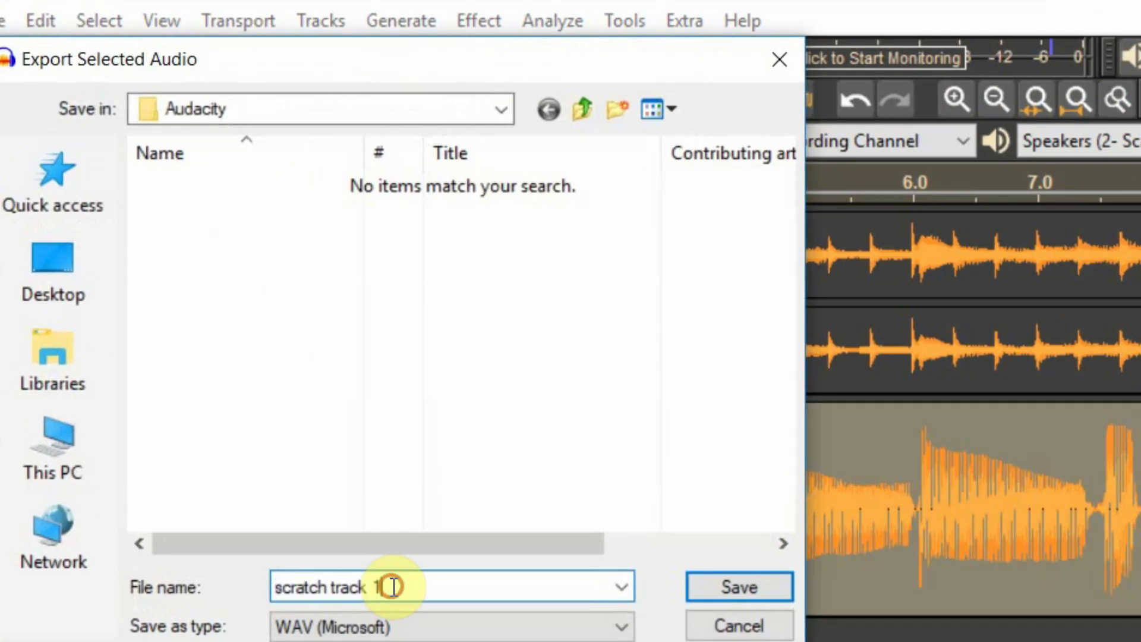
{"action": "type", "text": "bass"}
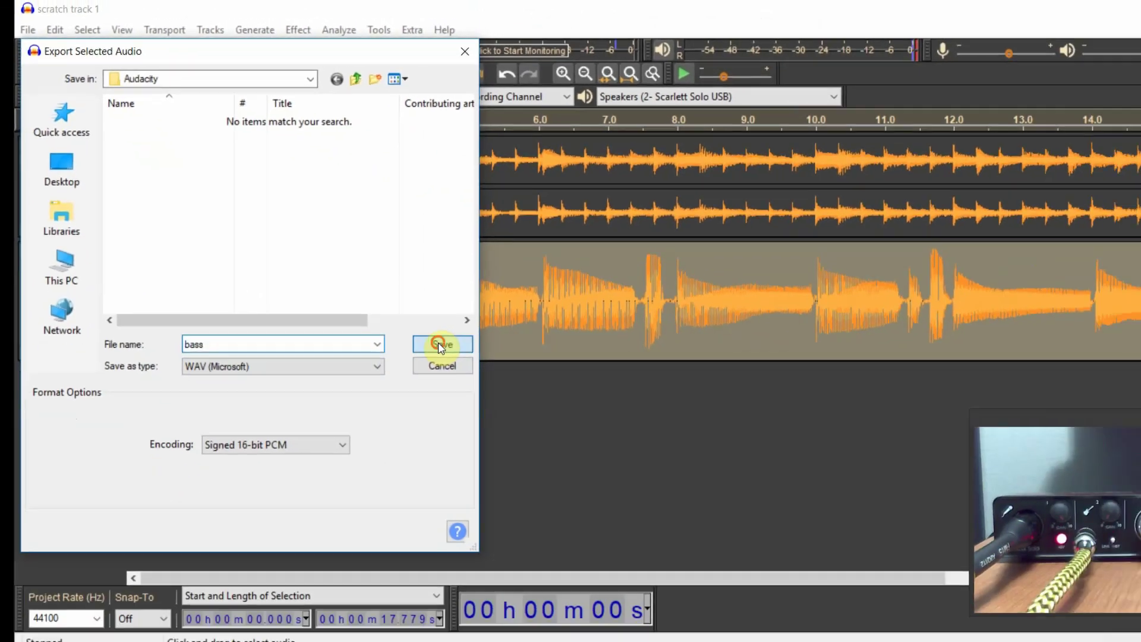
{"action": "left_click", "coordinate": [733, 584]}
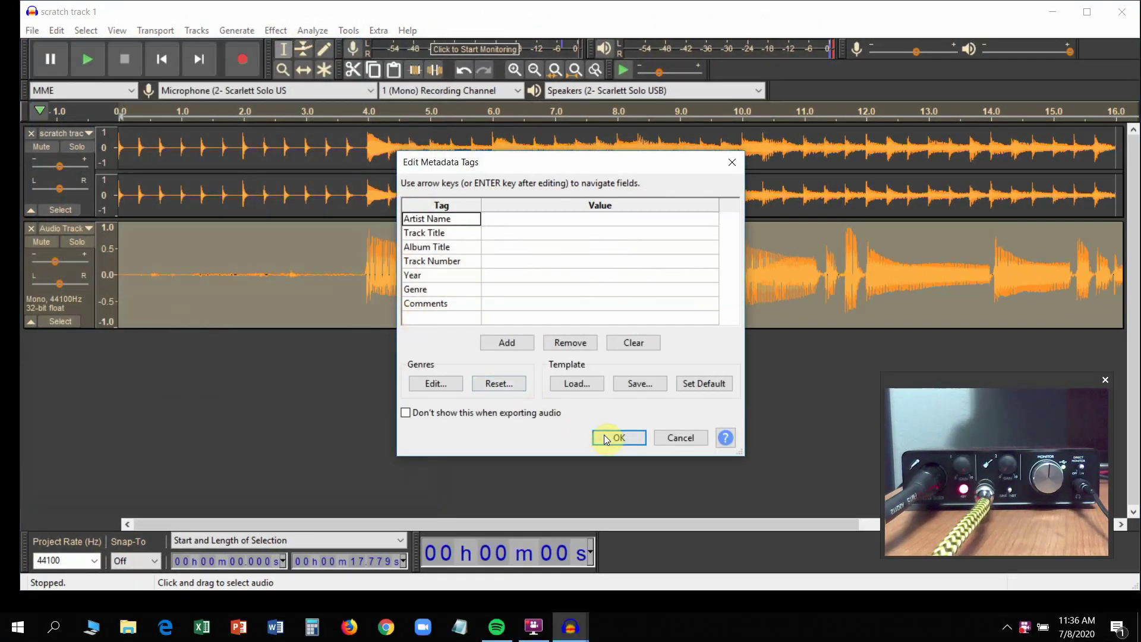
{"action": "left_click", "coordinate": [608, 436]}
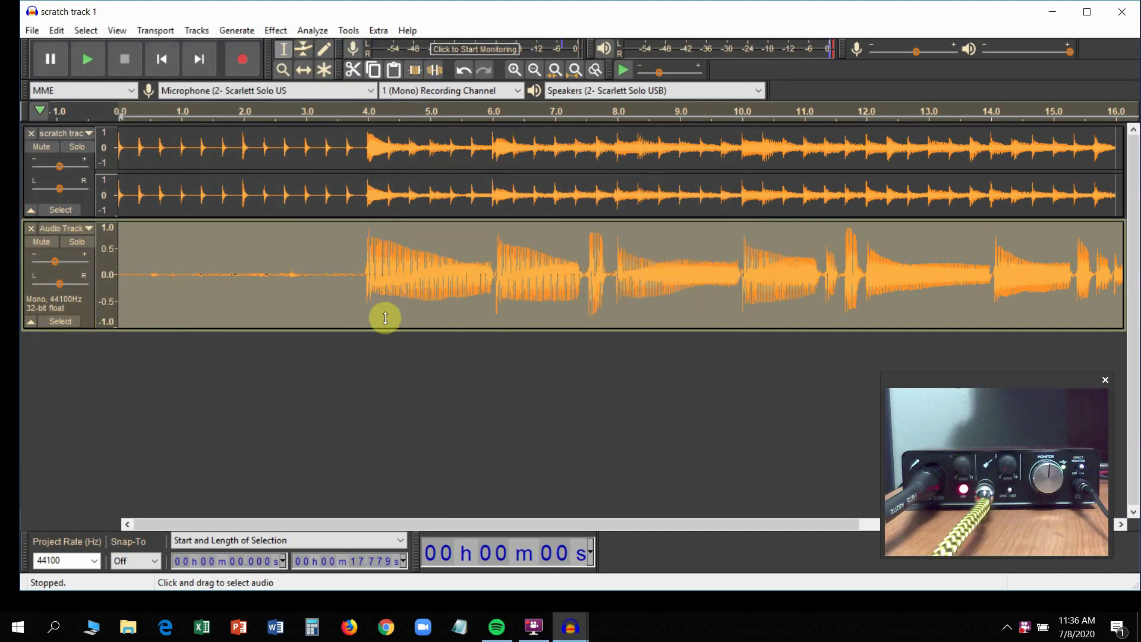
Step: Step back through the edit history to restore the original session with the rhythm track and both guitar tracks
{"action": "left_click", "coordinate": [465, 71]}
{"action": "left_click", "coordinate": [465, 71]}
{"action": "left_click", "coordinate": [465, 72]}
{"action": "left_click", "coordinate": [464, 71]}
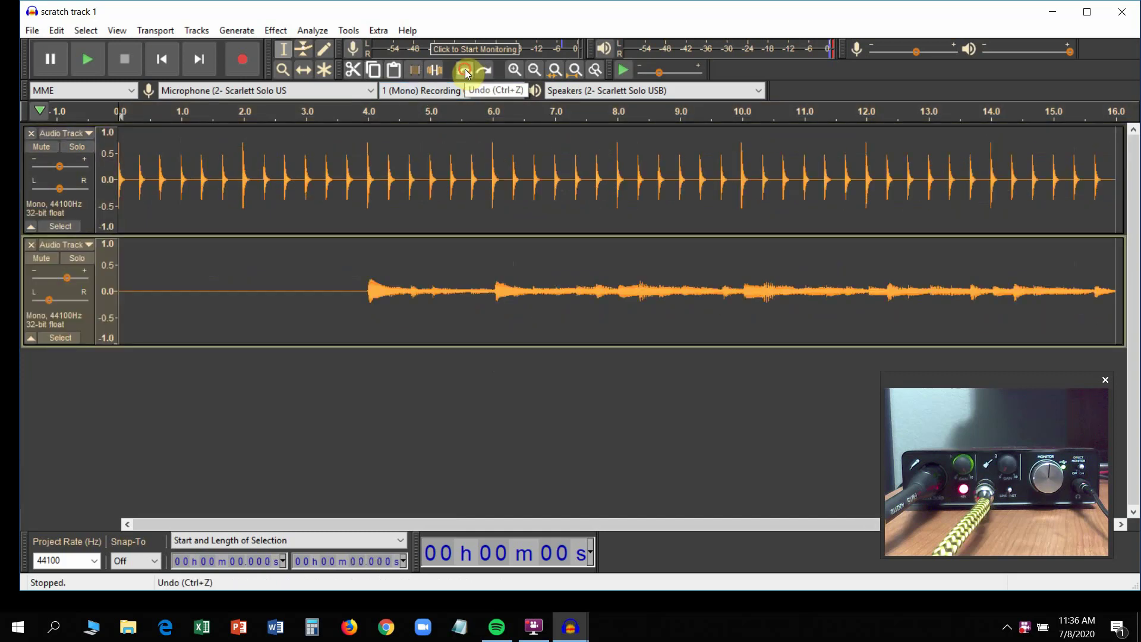
{"action": "left_click", "coordinate": [484, 70]}
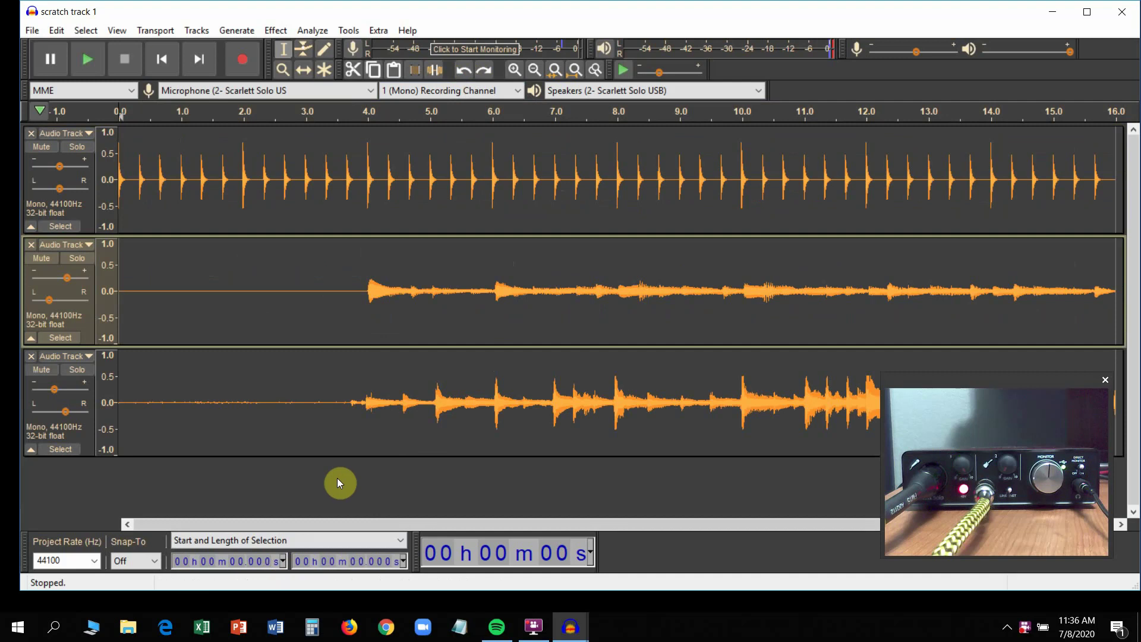
Step: Import the bass audio file from the Audacity folder into the session as a new track
{"action": "left_click", "coordinate": [32, 30]}
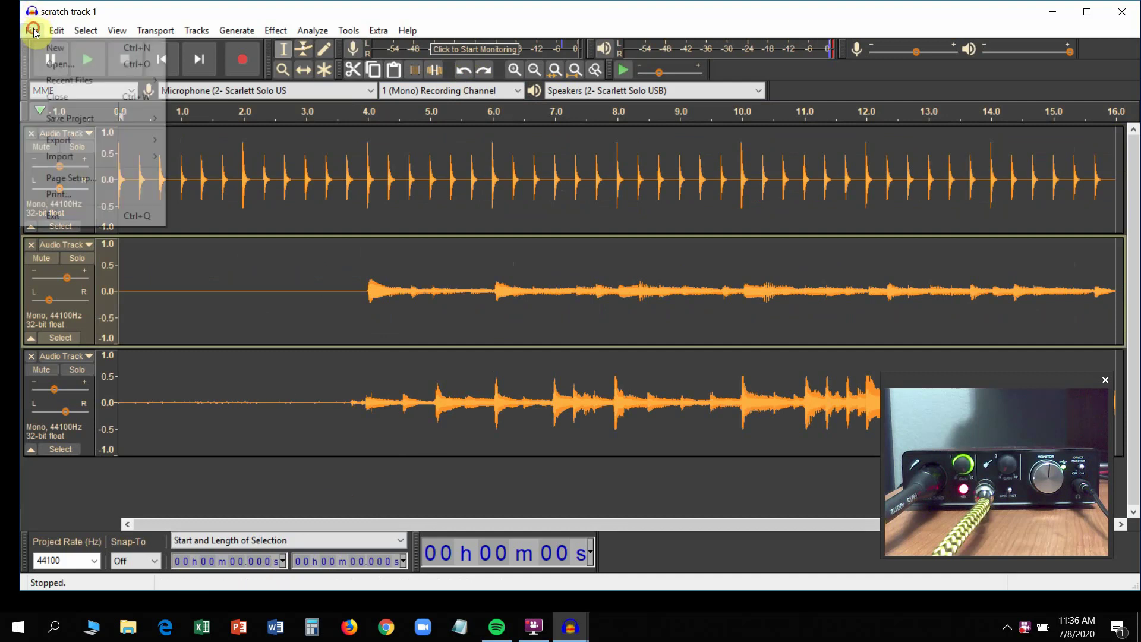
{"action": "mouse_move", "coordinate": [81, 153]}
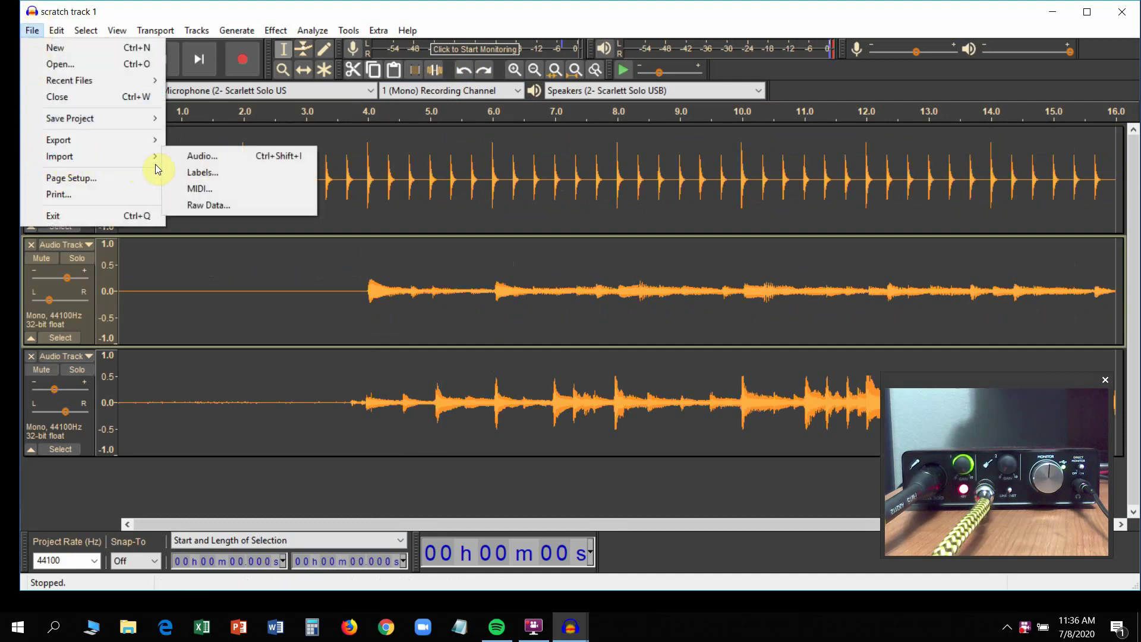
{"action": "left_click", "coordinate": [184, 156]}
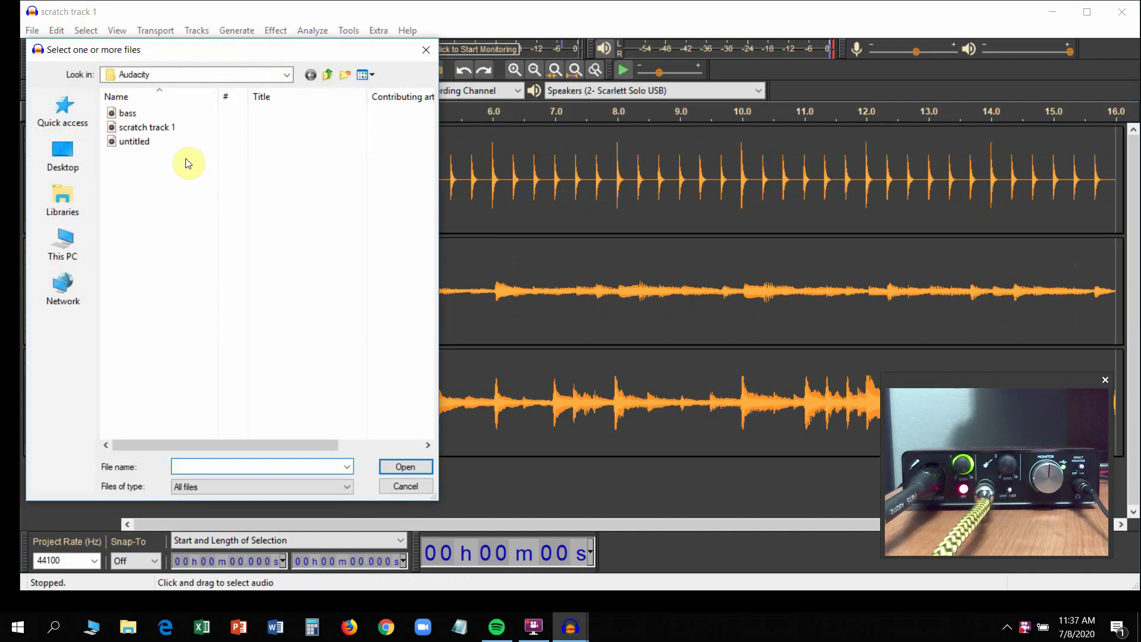
{"action": "double_click", "coordinate": [135, 114]}
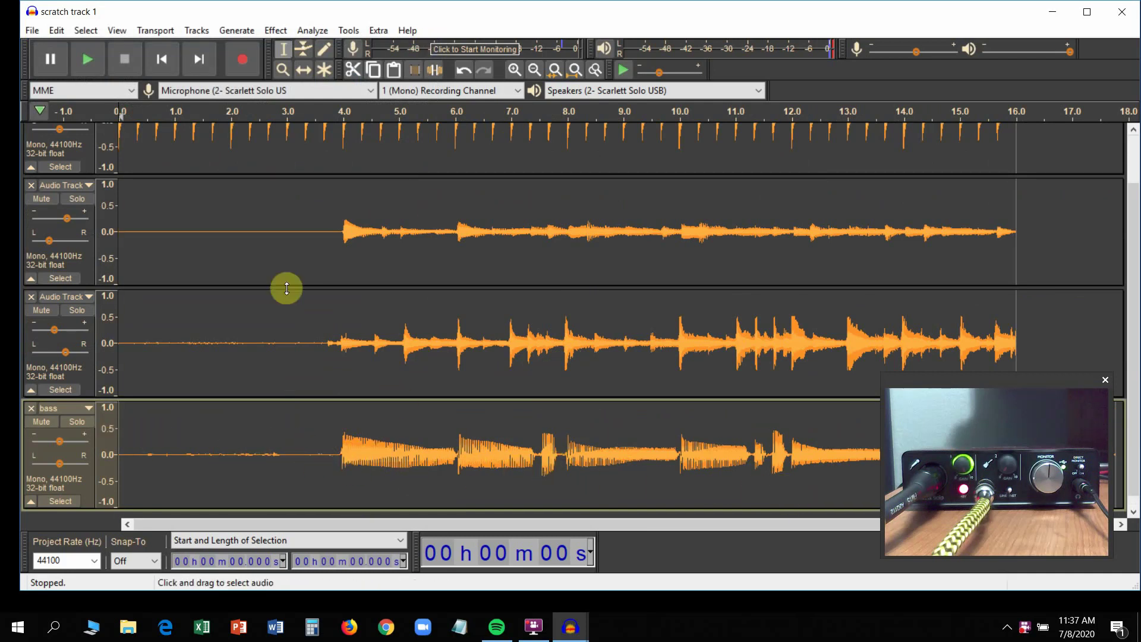
Step: Mute the rhythm click track and play back the guitars with the bass from about 3.1 s
{"action": "left_click", "coordinate": [293, 405]}
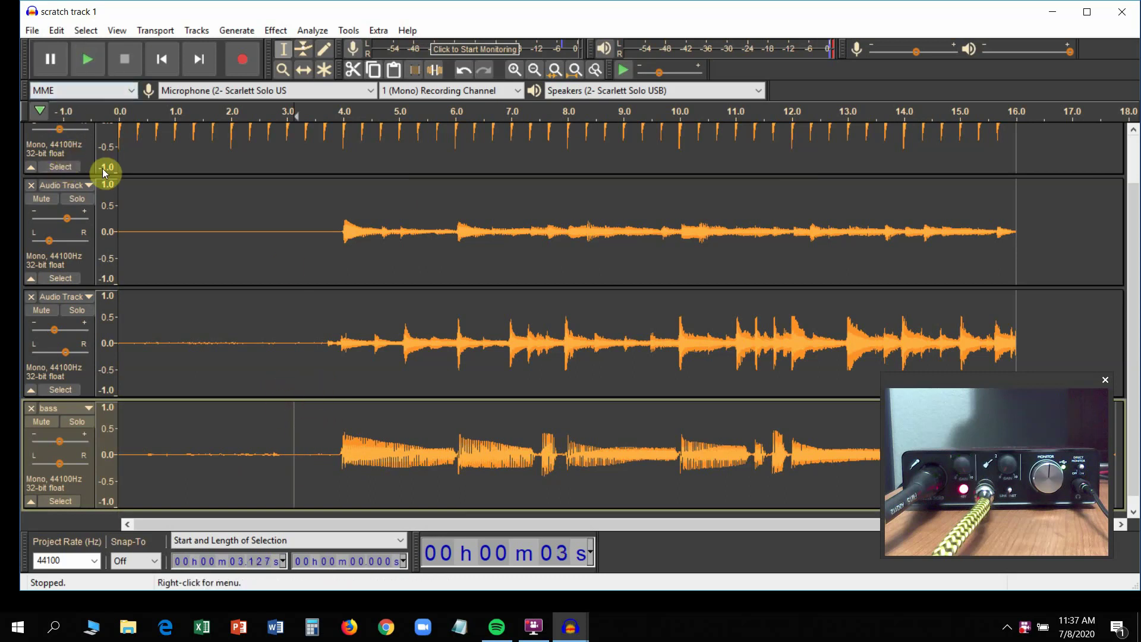
{"action": "scroll", "coordinate": [104, 170], "scroll_direction": "up", "scroll_amount": 3}
{"action": "left_click", "coordinate": [51, 148]}
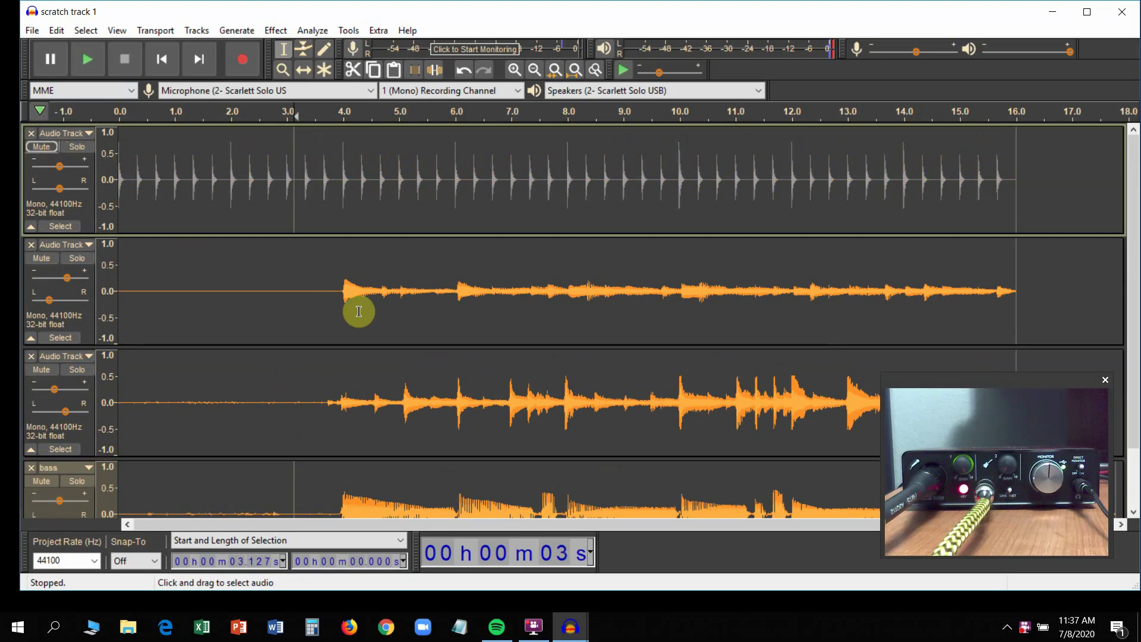
{"action": "scroll", "coordinate": [356, 305], "scroll_direction": "down", "scroll_amount": 2}
{"action": "key", "text": "space"}
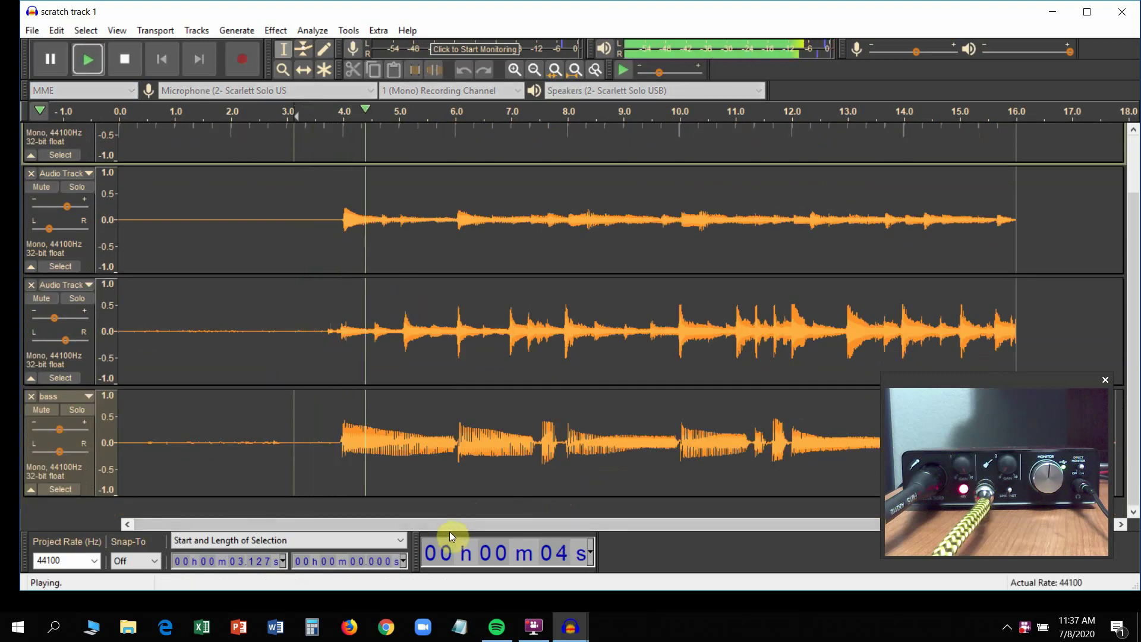